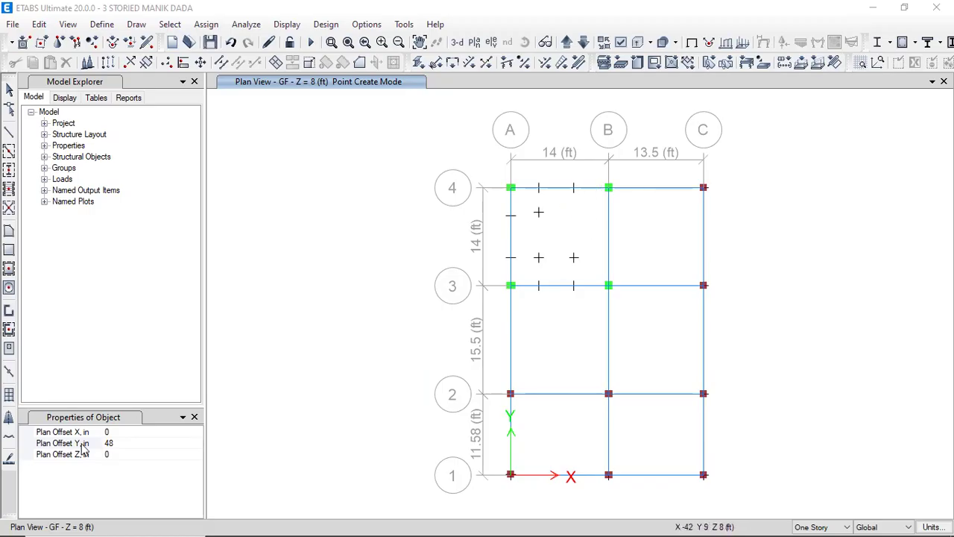
{"action": "mouse_move", "coordinate": [616, 181]}
{"action": "left_mouse_down"}
{"action": "mouse_move", "coordinate": [577, 181]}
{"action": "mouse_move", "coordinate": [568, 266]}
{"action": "mouse_move", "coordinate": [580, 293]}
{"action": "mouse_move", "coordinate": [599, 294]}
{"action": "mouse_move", "coordinate": [606, 281]}
{"action": "mouse_move", "coordinate": [610, 183]}
{"action": "left_mouse_up"}
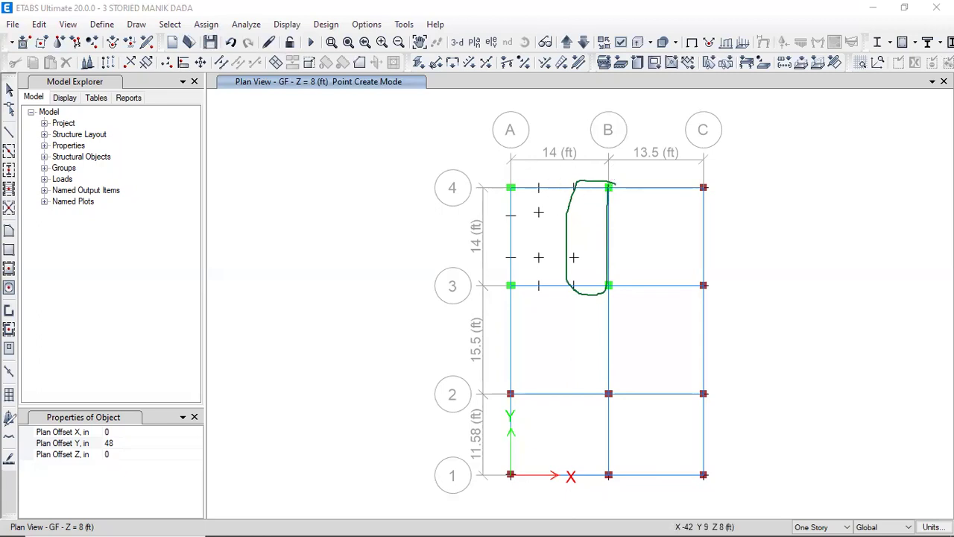
{"action": "key", "text": "Escape"}
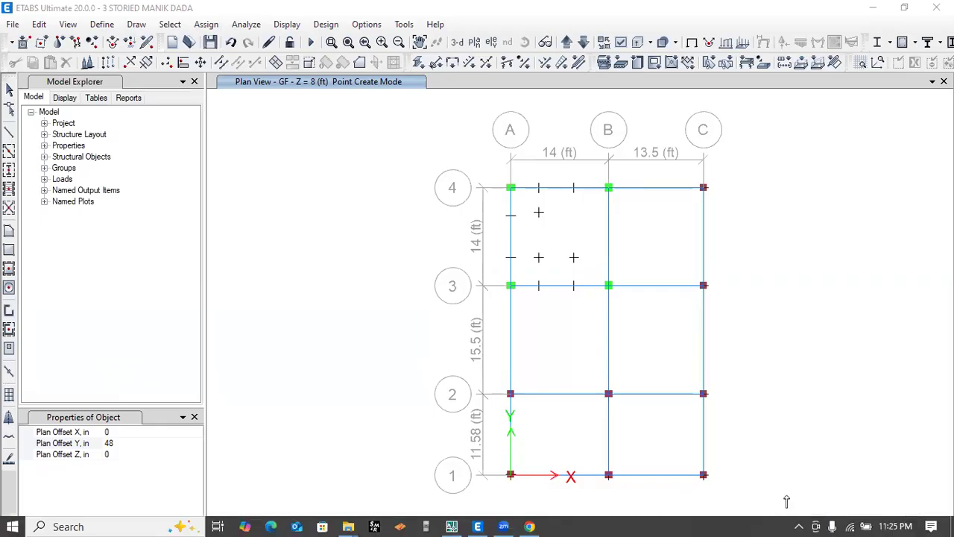
Step: Set the story scope to All Stories and draw a joint at grid intersection B-4 with a plan offset Y of -48 in
{"action": "left_click", "coordinate": [821, 527]}
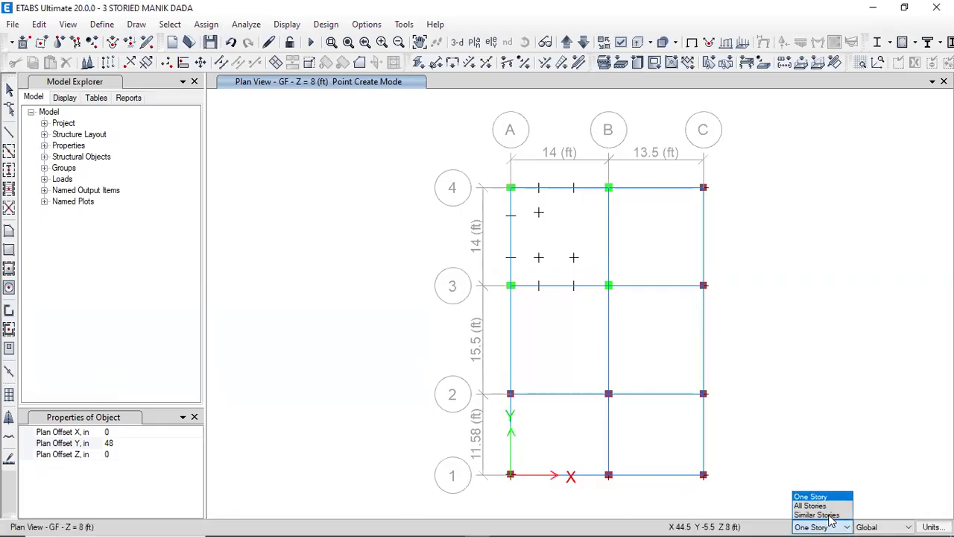
{"action": "left_click", "coordinate": [811, 506]}
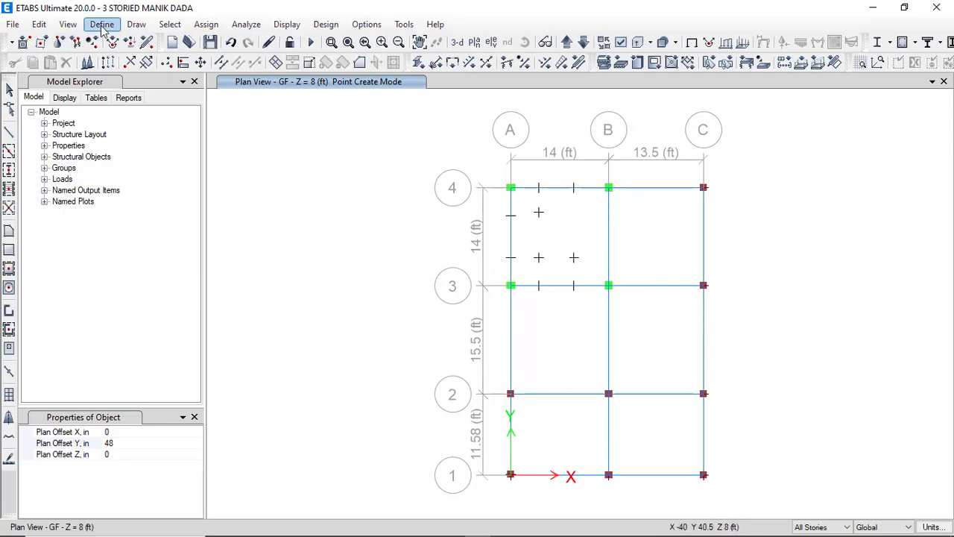
{"action": "left_click", "coordinate": [136, 24]}
{"action": "left_click", "coordinate": [180, 82]}
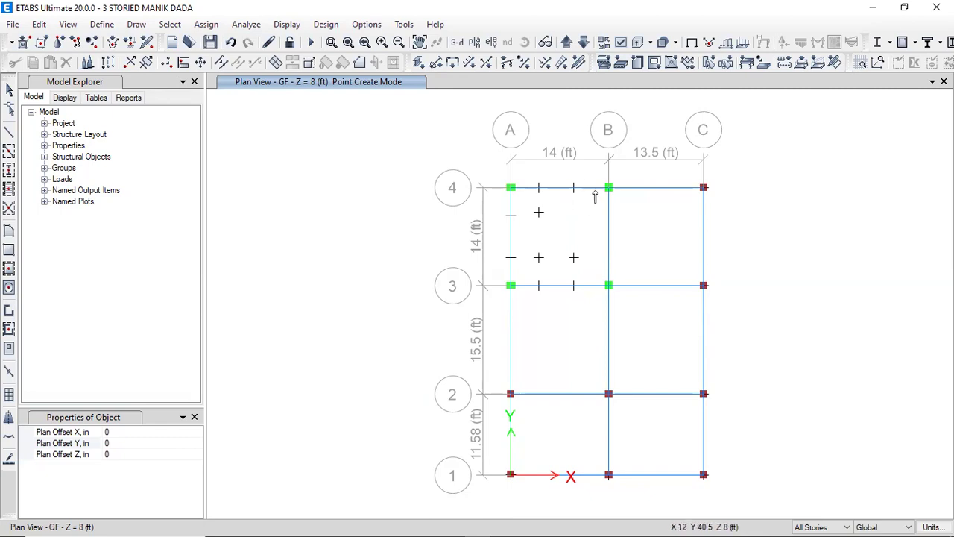
{"action": "left_click", "coordinate": [124, 444]}
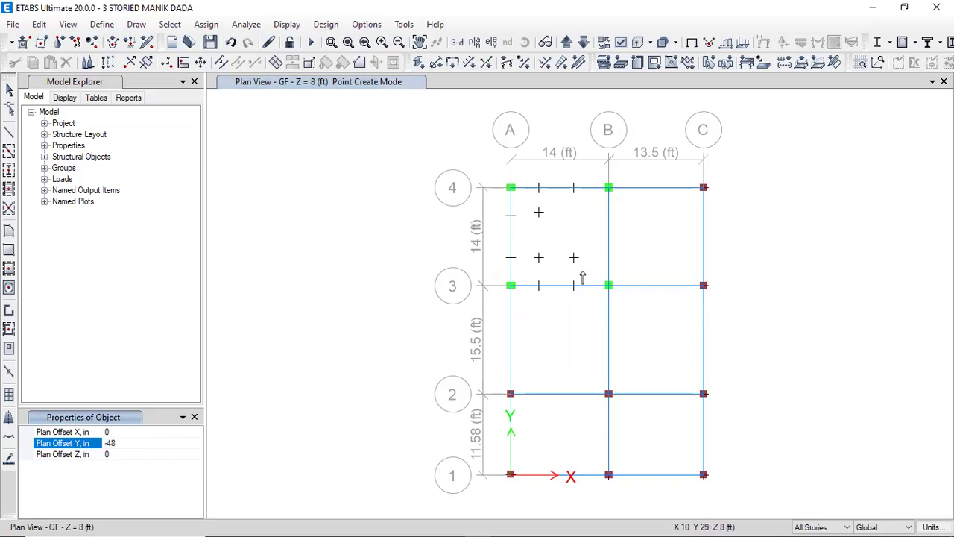
{"action": "left_click", "coordinate": [608, 189]}
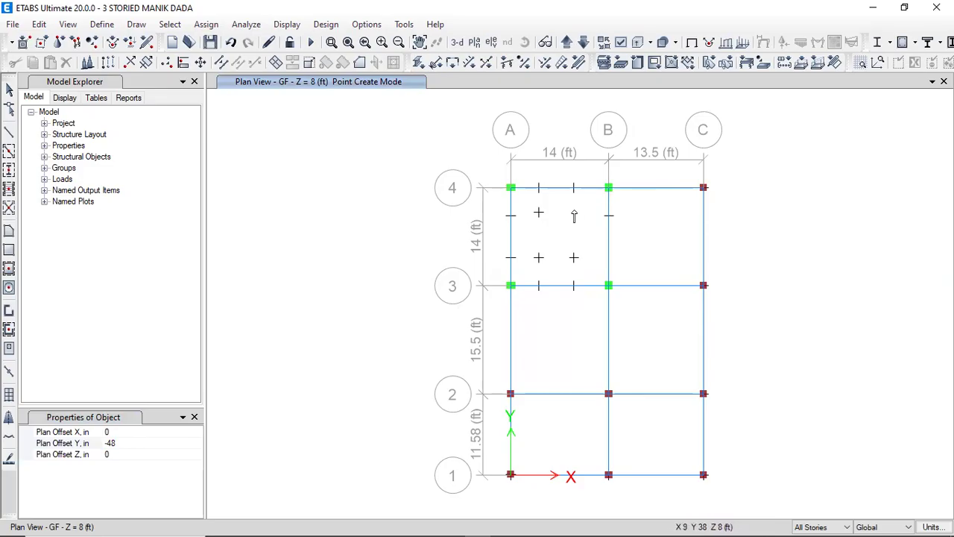
Step: Draw a joint offset -60 in along X and 0 along Y from the new joint on grid B just below grid 4
{"action": "left_click", "coordinate": [123, 442]}
{"action": "type", "text": "0"}
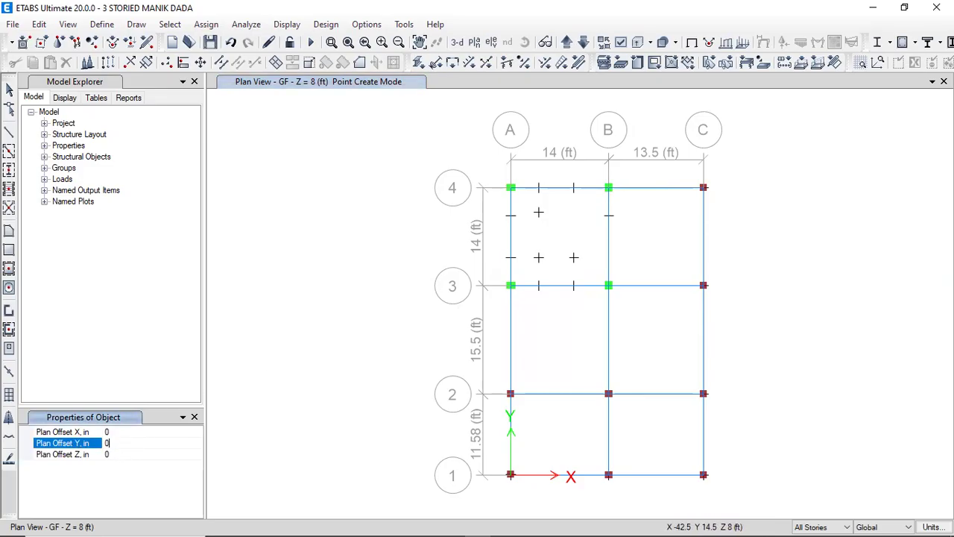
{"action": "left_click", "coordinate": [96, 432]}
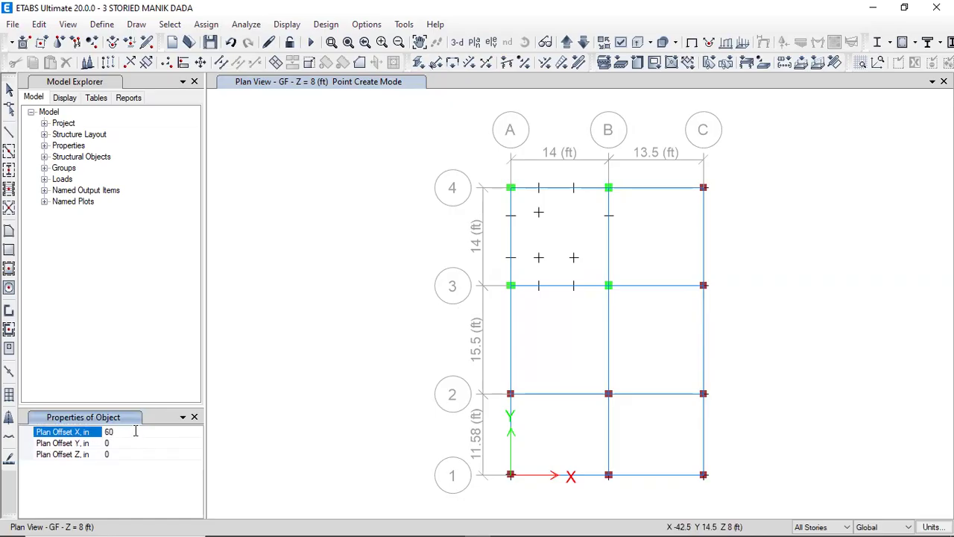
{"action": "left_click", "coordinate": [90, 433]}
{"action": "type", "text": "-6"}
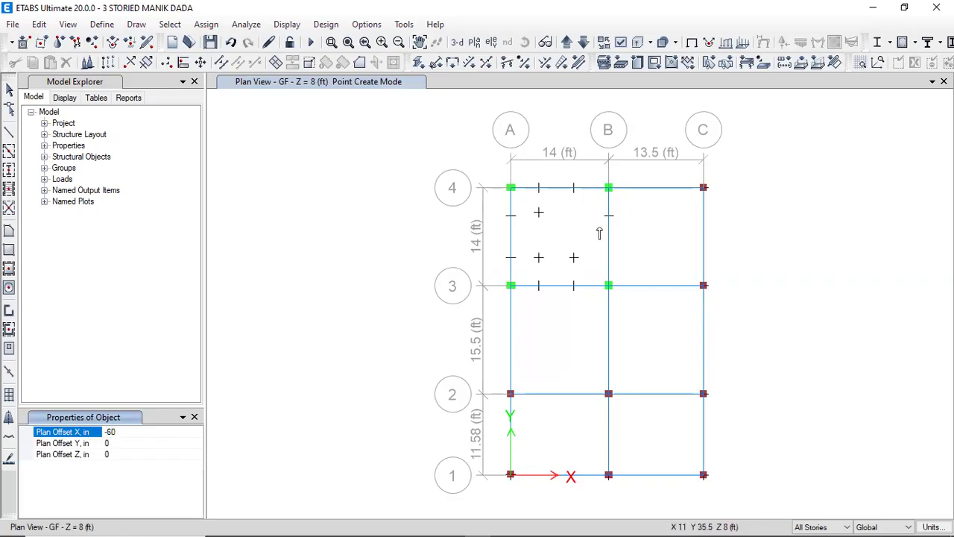
{"action": "left_click", "coordinate": [609, 216]}
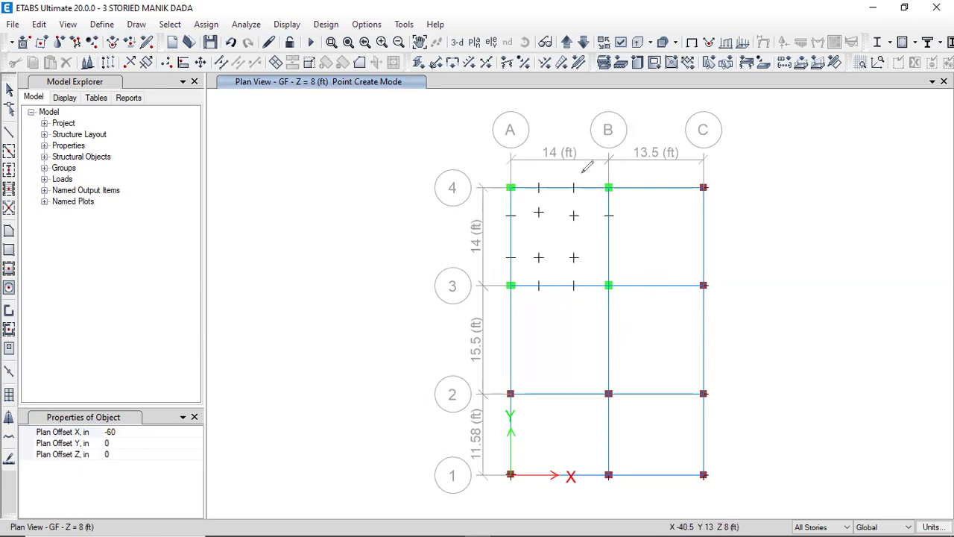
{"action": "mouse_move", "coordinate": [561, 189]}
{"action": "left_mouse_down"}
{"action": "mouse_move", "coordinate": [572, 283]}
{"action": "mouse_move", "coordinate": [605, 261]}
{"action": "mouse_move", "coordinate": [617, 224]}
{"action": "mouse_move", "coordinate": [580, 172]}
{"action": "left_mouse_up"}
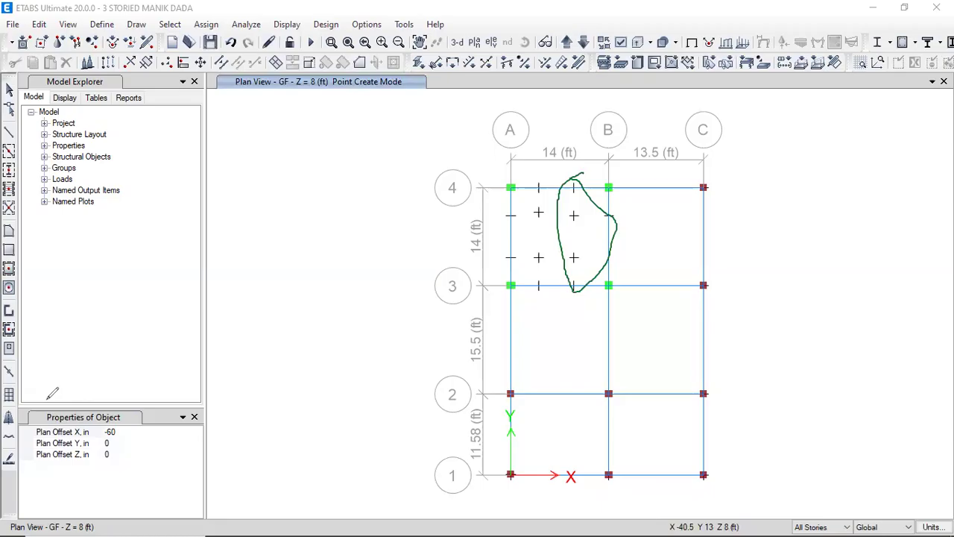
{"action": "key", "text": "Escape"}
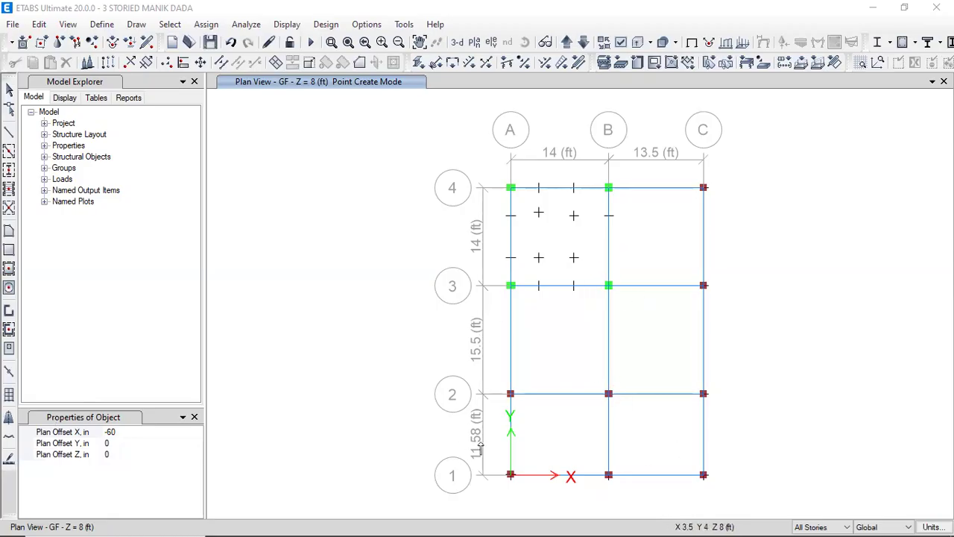
Step: Draw a joint at grid intersection B-3 with plan offsets of 0 in X and 48 in in Y
{"action": "left_click", "coordinate": [112, 433]}
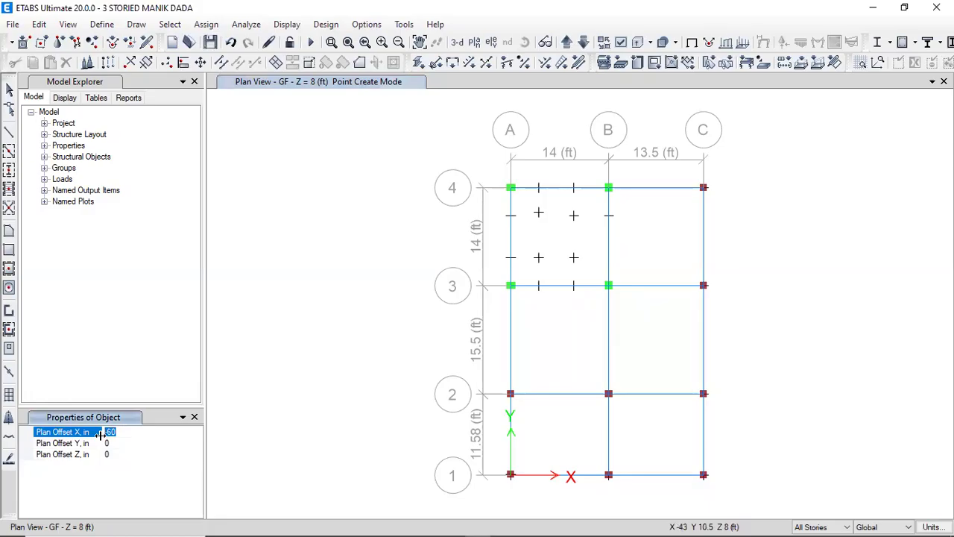
{"action": "left_click", "coordinate": [125, 443]}
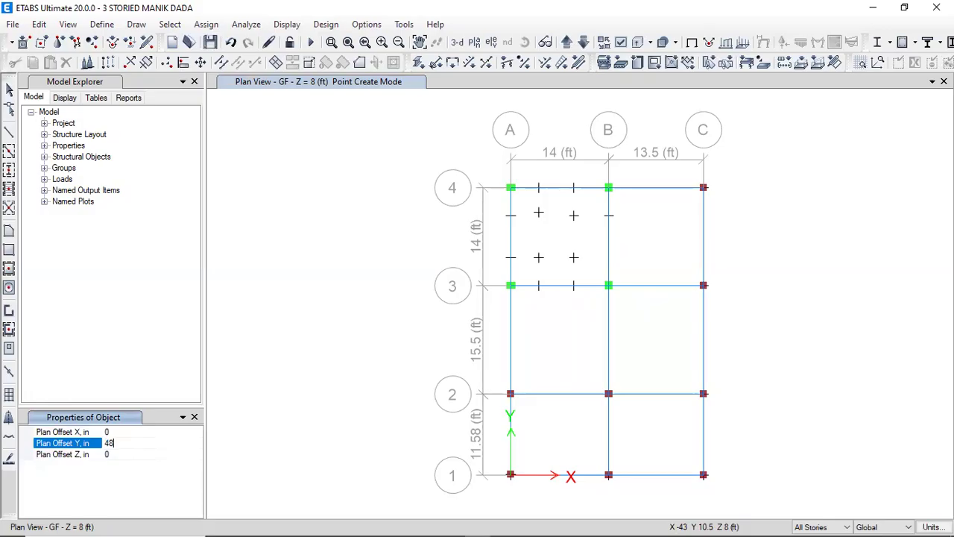
{"action": "left_click", "coordinate": [607, 291]}
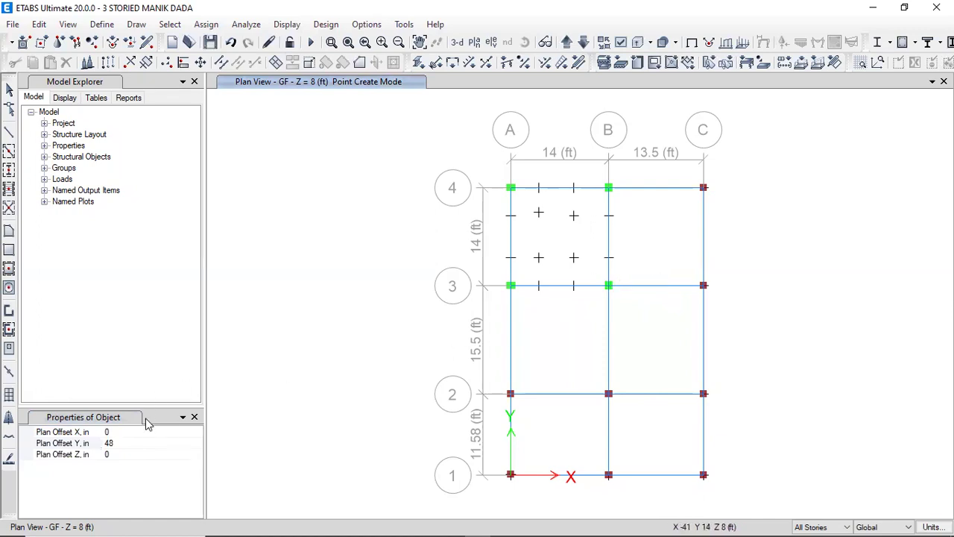
{"action": "left_click", "coordinate": [194, 417]}
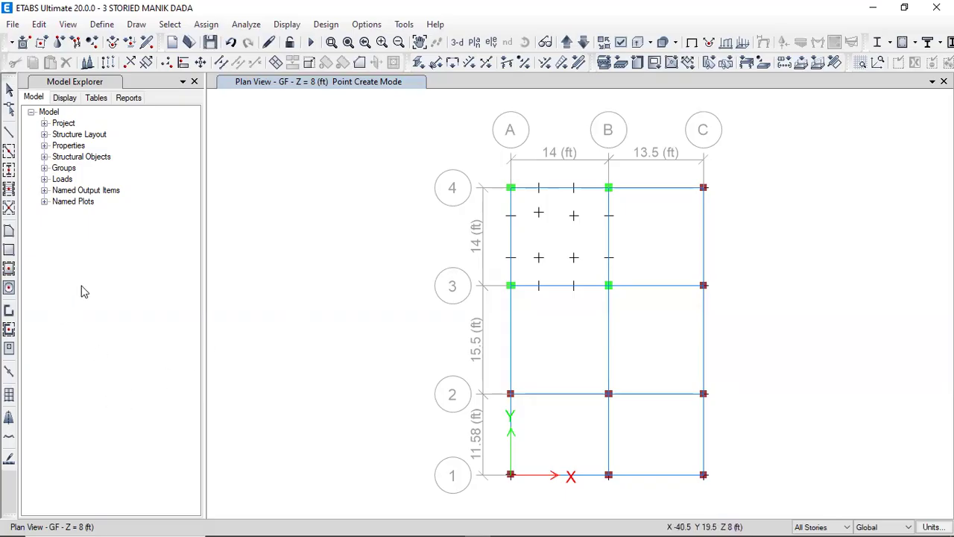
{"action": "left_click", "coordinate": [9, 108]}
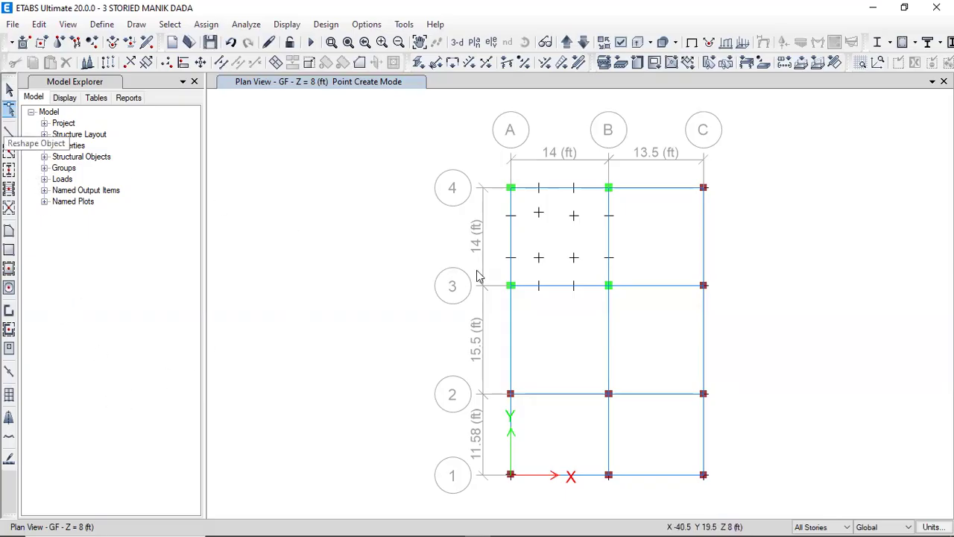
{"action": "left_click", "coordinate": [194, 417]}
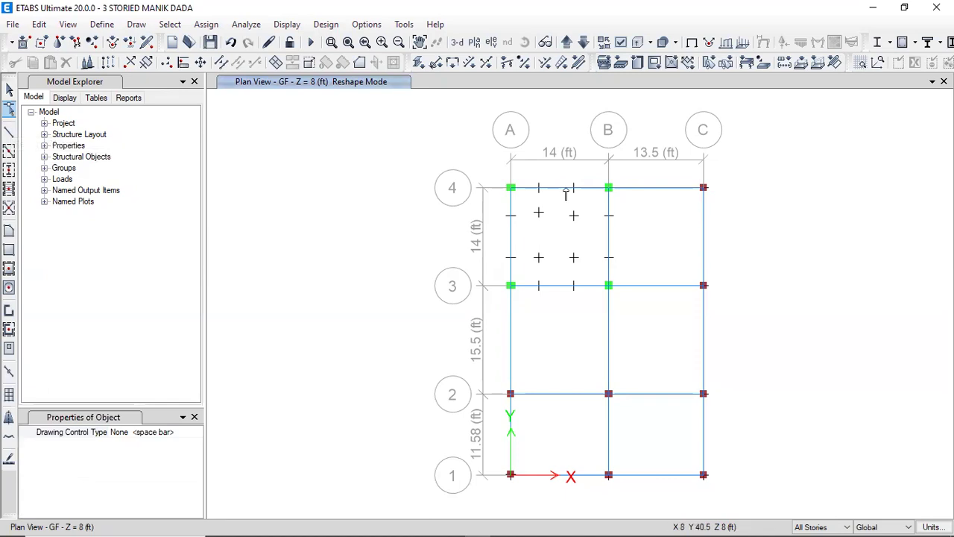
{"action": "left_click", "coordinate": [194, 417]}
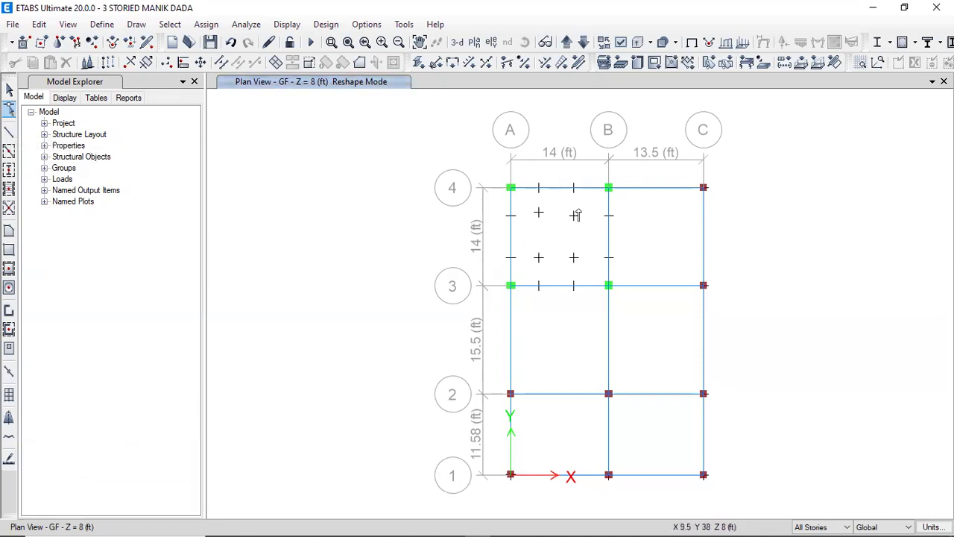
{"action": "mouse_move", "coordinate": [30, 506]}
{"action": "key", "text": "Escape"}
{"action": "left_click", "coordinate": [9, 132]}
{"action": "left_click", "coordinate": [196, 417]}
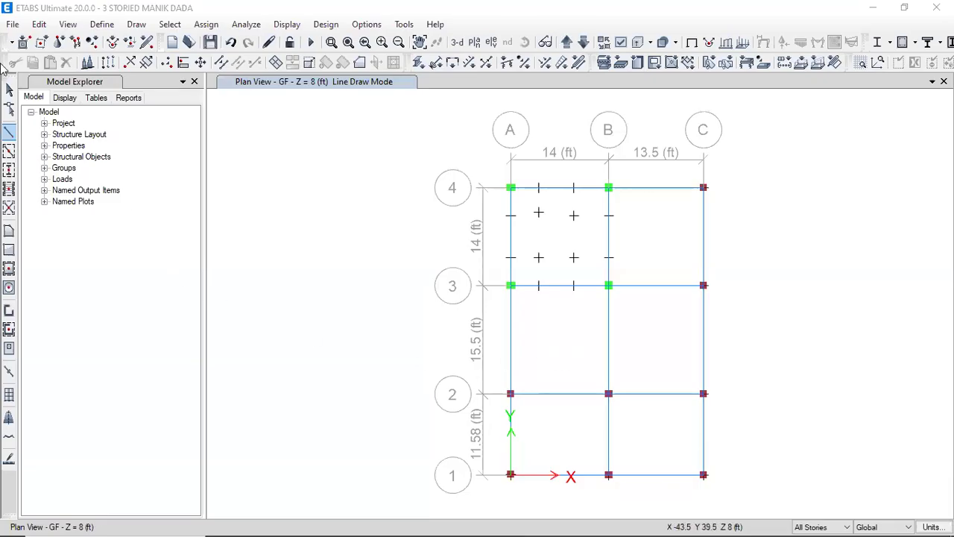
{"action": "left_click", "coordinate": [9, 133]}
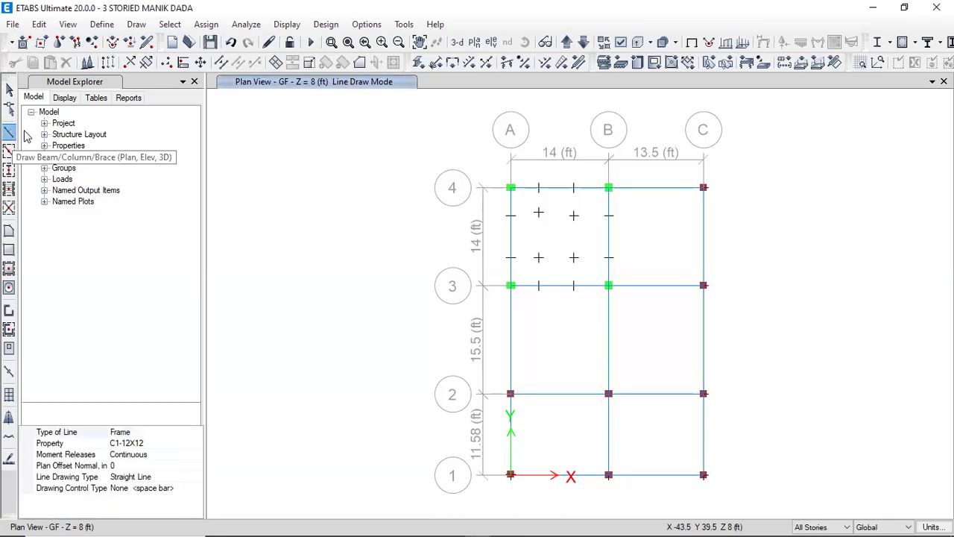
{"action": "left_click", "coordinate": [194, 418]}
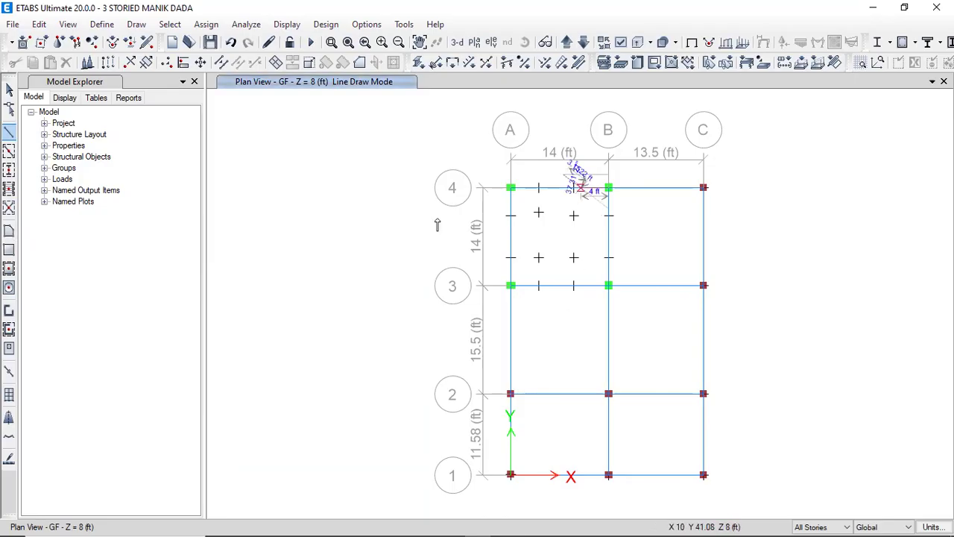
{"action": "key", "text": "Escape"}
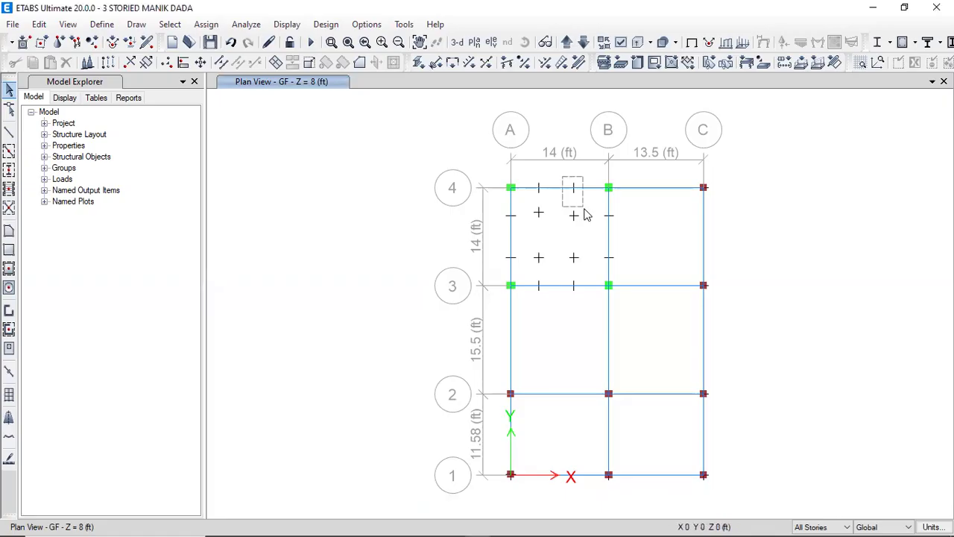
Step: Replicate the six joints near and on grid B between grids 3 and 4 to stories 1ST, 2ND and ROOF
{"action": "left_click", "coordinate": [574, 187]}
{"action": "left_click", "coordinate": [573, 215]}
{"action": "left_click_drag", "start_coordinate": [563, 240], "coordinate": [587, 297]}
{"action": "left_click", "coordinate": [597, 215]}
{"action": "left_click_drag", "start_coordinate": [595, 207], "coordinate": [632, 273]}
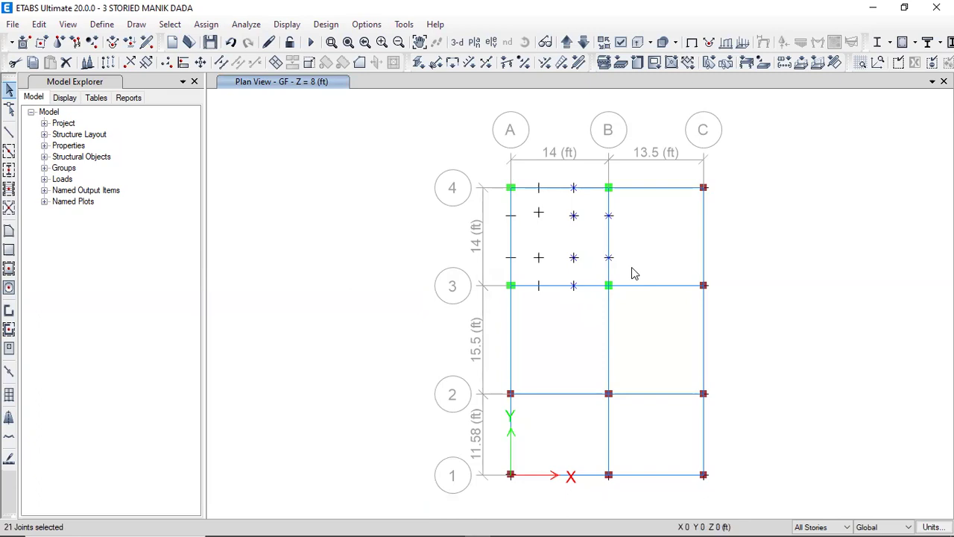
{"action": "left_click", "coordinate": [38, 24]}
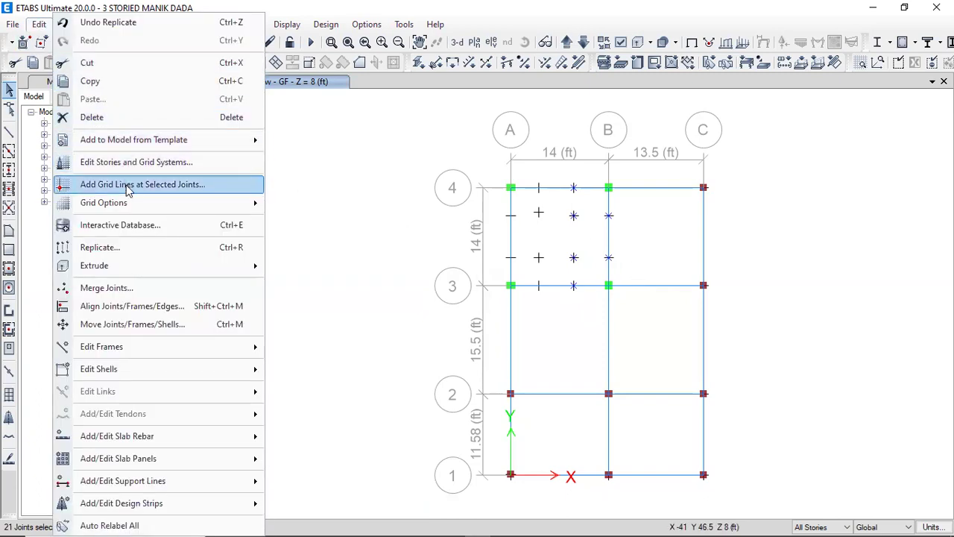
{"action": "left_click", "coordinate": [156, 249]}
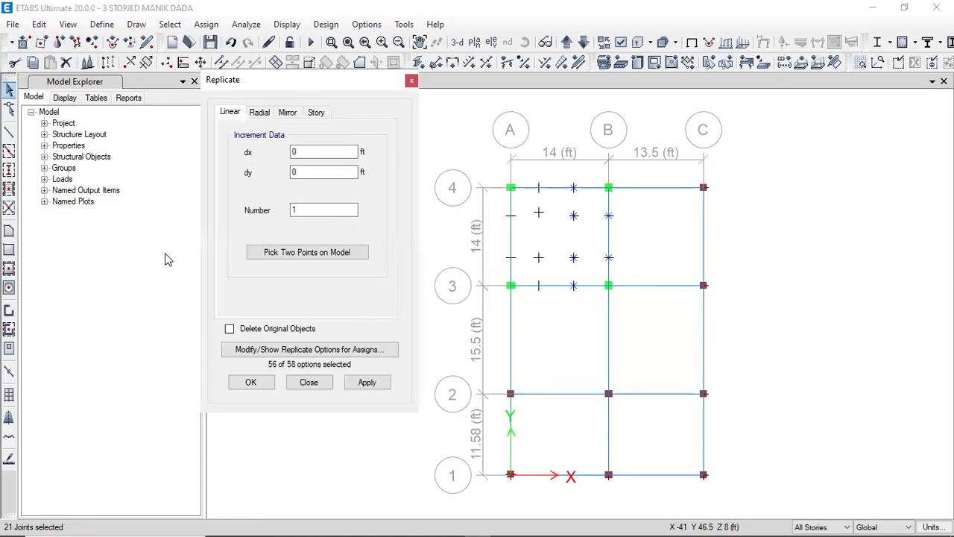
{"action": "left_click", "coordinate": [316, 114]}
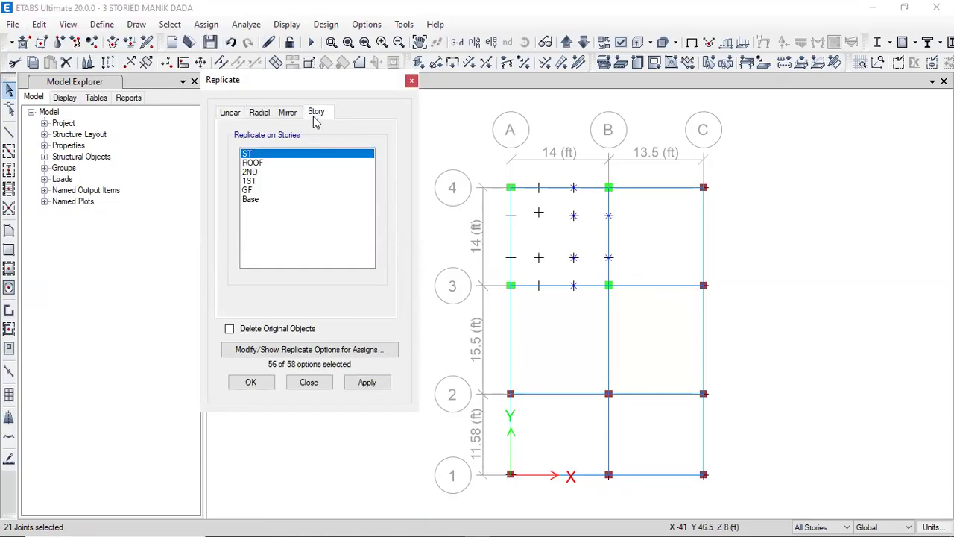
{"action": "left_click", "coordinate": [261, 182]}
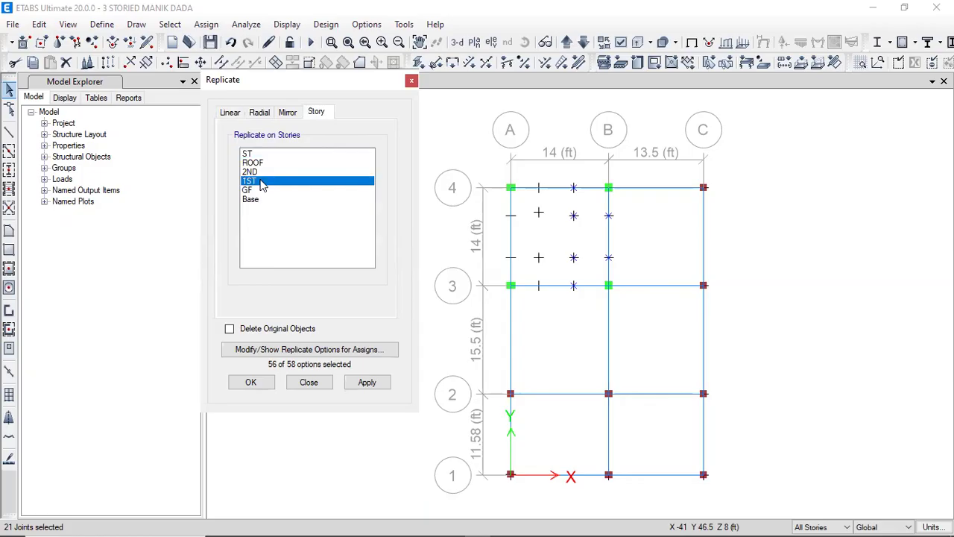
{"action": "left_click_drag", "start_coordinate": [261, 185], "coordinate": [265, 171]}
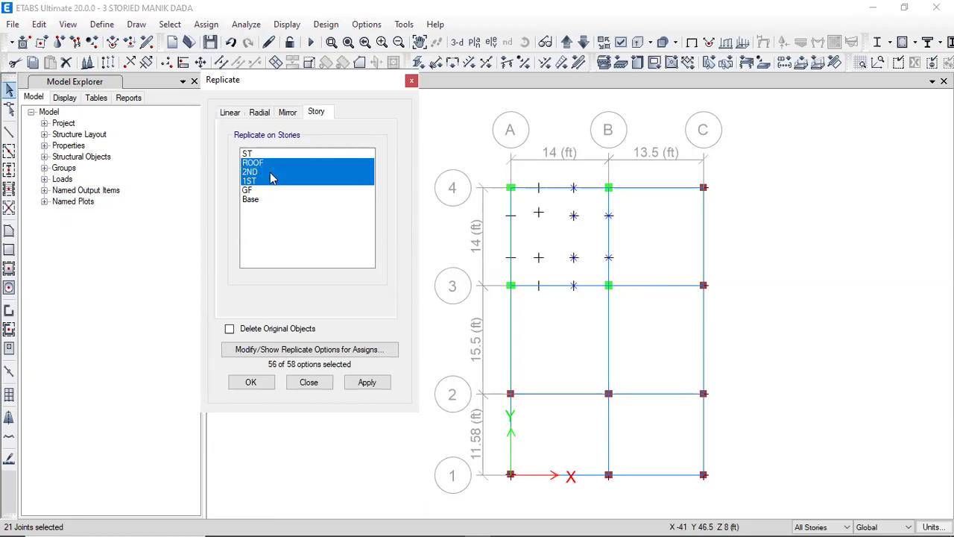
{"action": "left_click", "coordinate": [369, 384]}
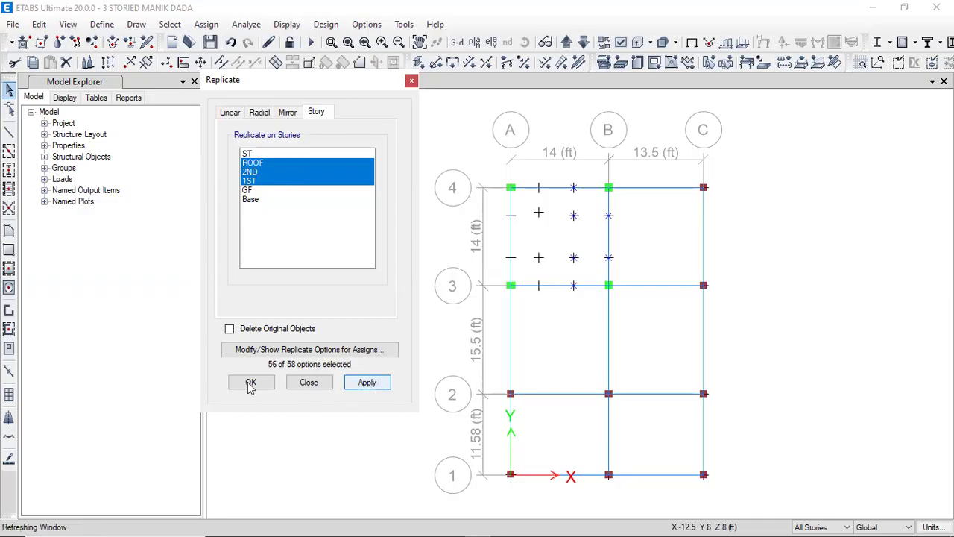
{"action": "left_click", "coordinate": [250, 383]}
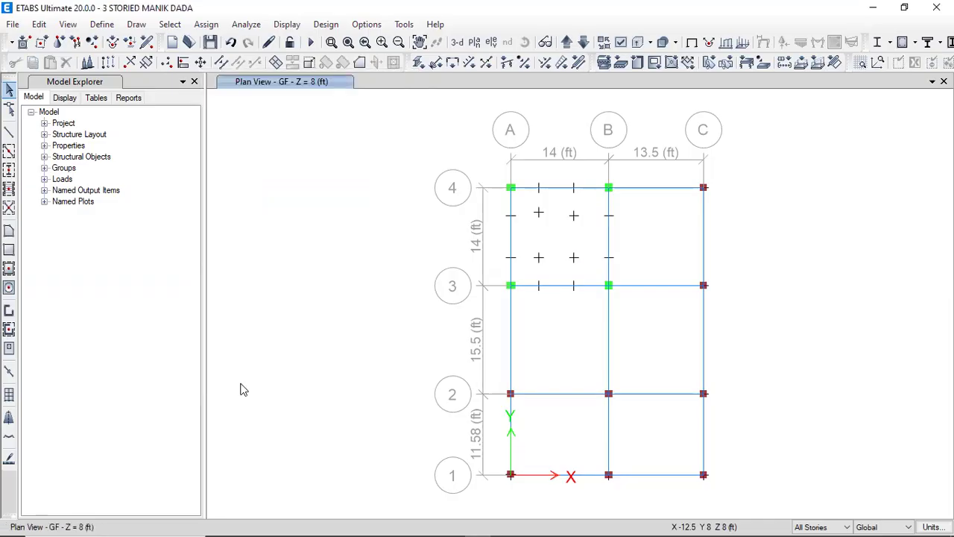
Step: Check the replicated joints in the plan views from story 1ST up to ST
{"action": "left_click", "coordinate": [567, 44]}
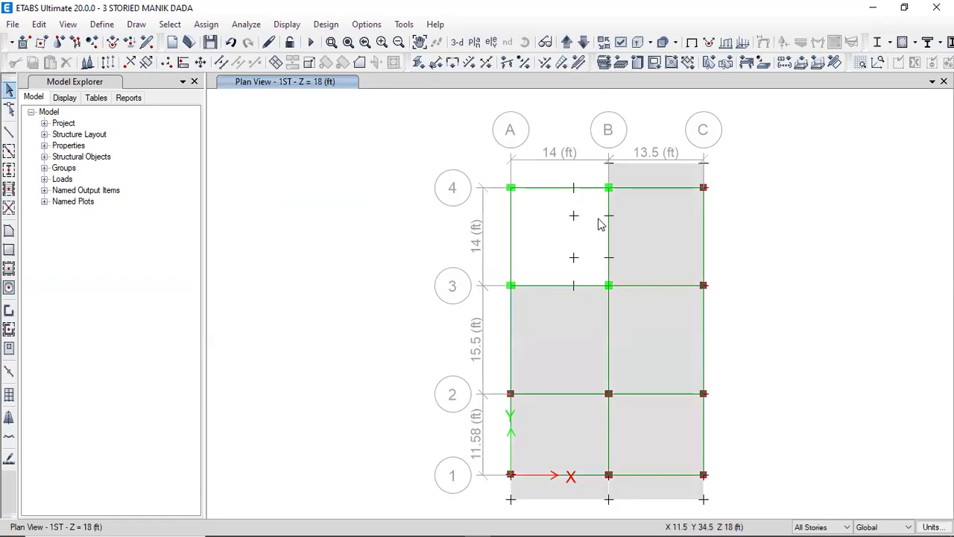
{"action": "left_click", "coordinate": [567, 43]}
{"action": "left_click", "coordinate": [567, 43]}
{"action": "left_click", "coordinate": [567, 43]}
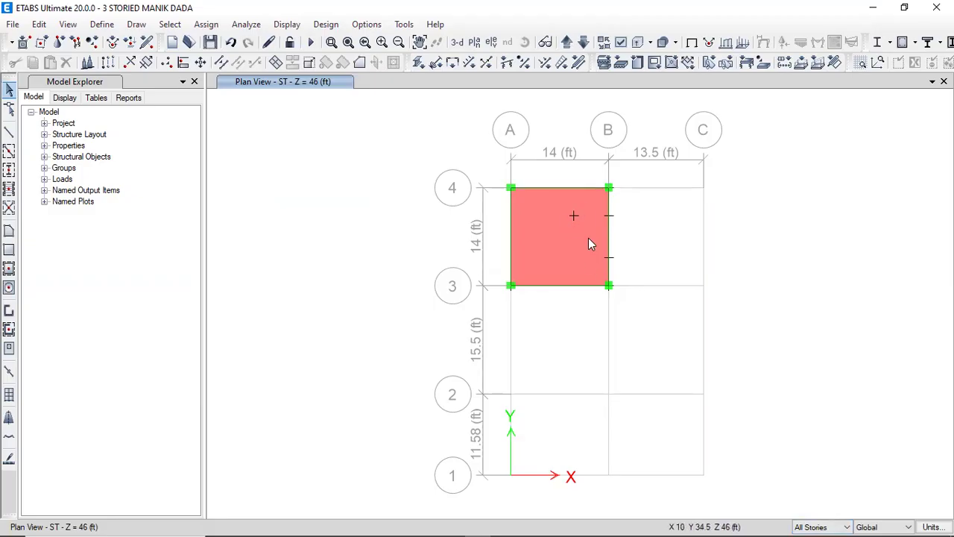
Step: Limit the selection to One Story and delete the three offset joints inside the bay and on grid B at story ST
{"action": "left_click", "coordinate": [818, 525]}
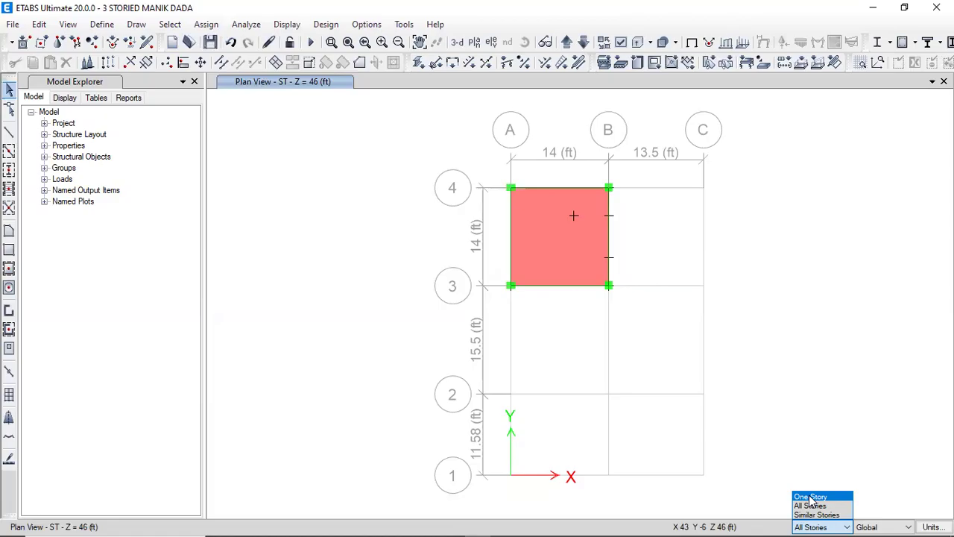
{"action": "left_click", "coordinate": [812, 497]}
{"action": "left_click_drag", "start_coordinate": [562, 200], "coordinate": [641, 265]}
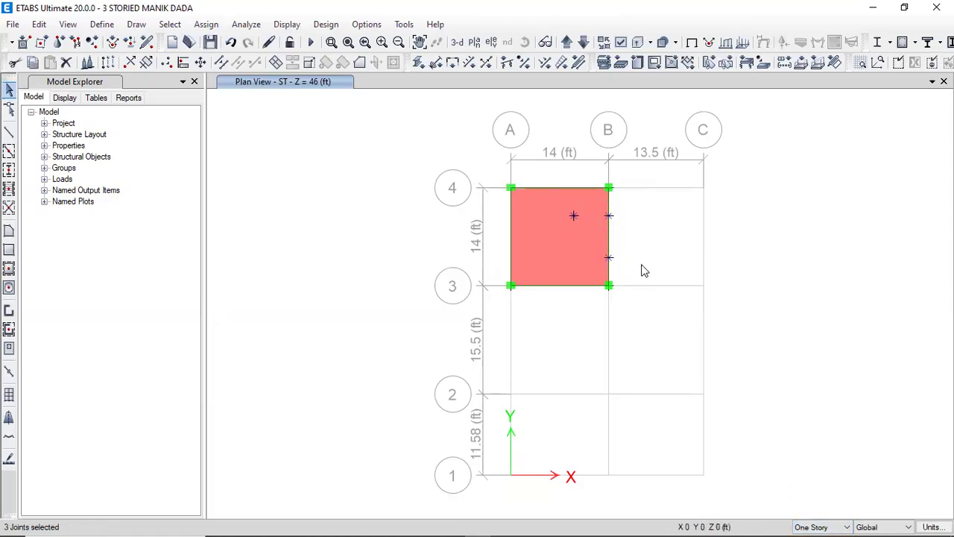
{"action": "key", "text": "Delete"}
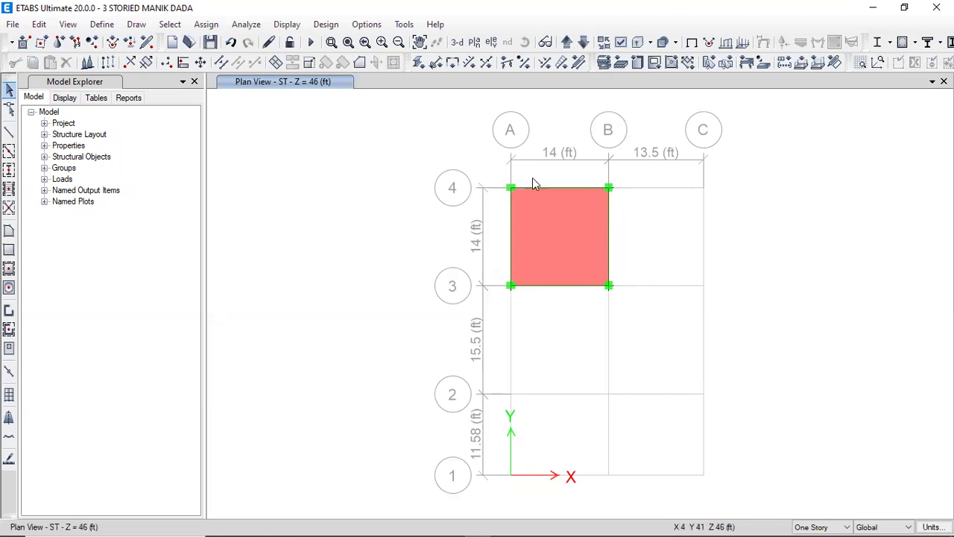
Step: Display the plan view of story GF and set the drawing scope to All Stories
{"action": "left_click", "coordinate": [474, 41]}
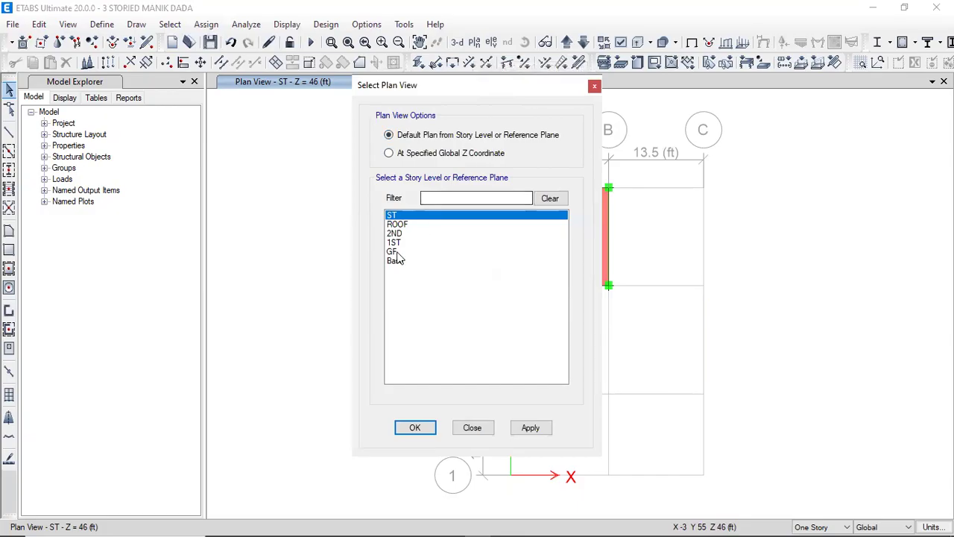
{"action": "left_click", "coordinate": [399, 252]}
{"action": "left_click", "coordinate": [530, 431]}
{"action": "left_click", "coordinate": [417, 431]}
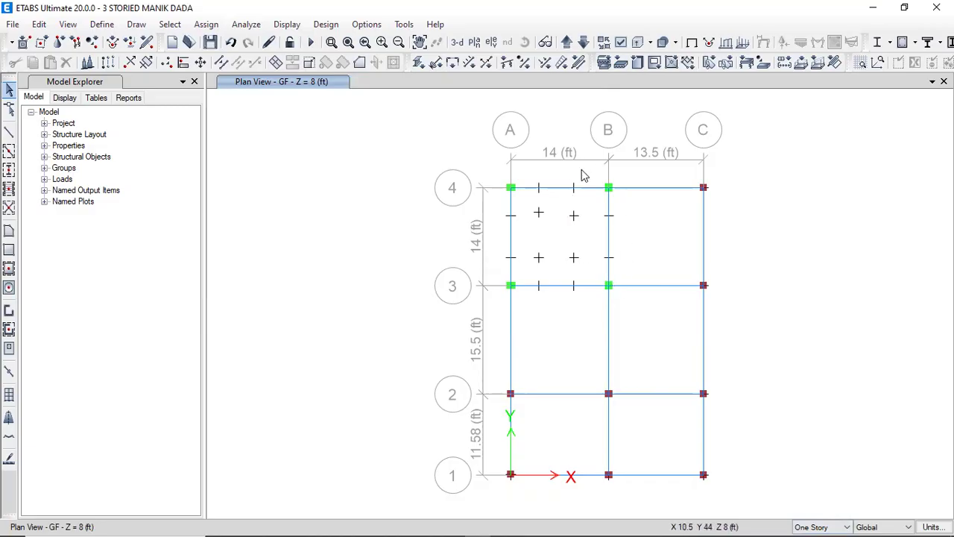
{"action": "left_click", "coordinate": [811, 527]}
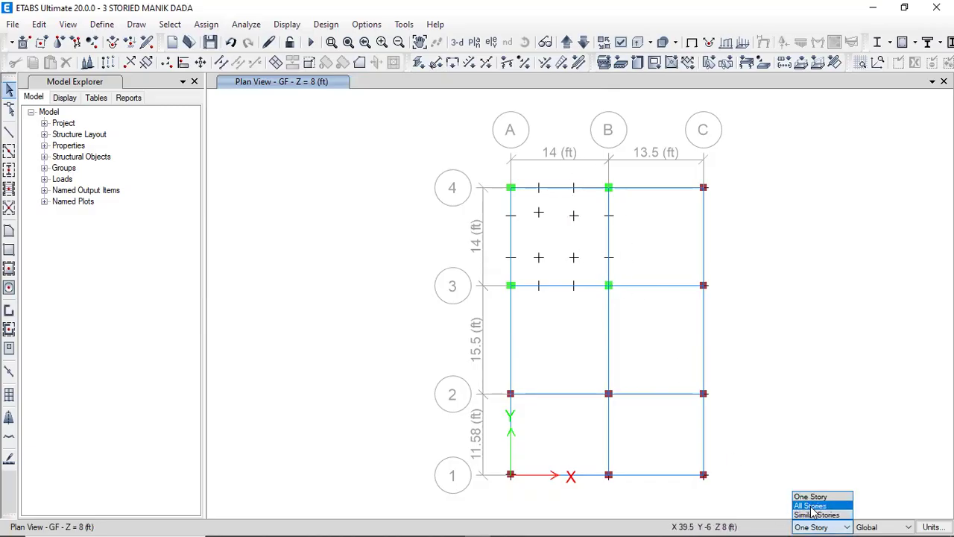
{"action": "left_click", "coordinate": [812, 505]}
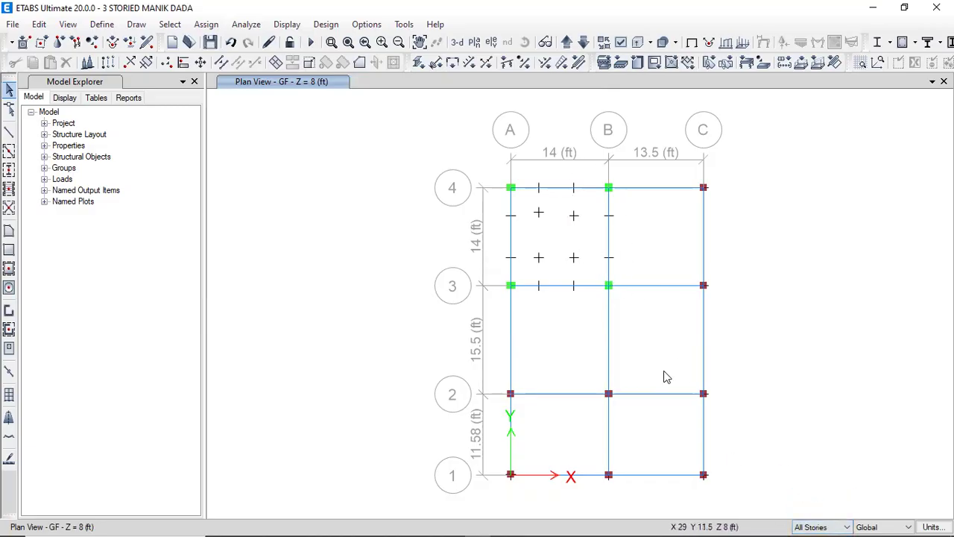
Step: Draw a rectangular STAIR-6" floor from the joint on grid 4 that is 5 ft from grid B to grid intersection B-3
{"action": "left_click", "coordinate": [8, 250]}
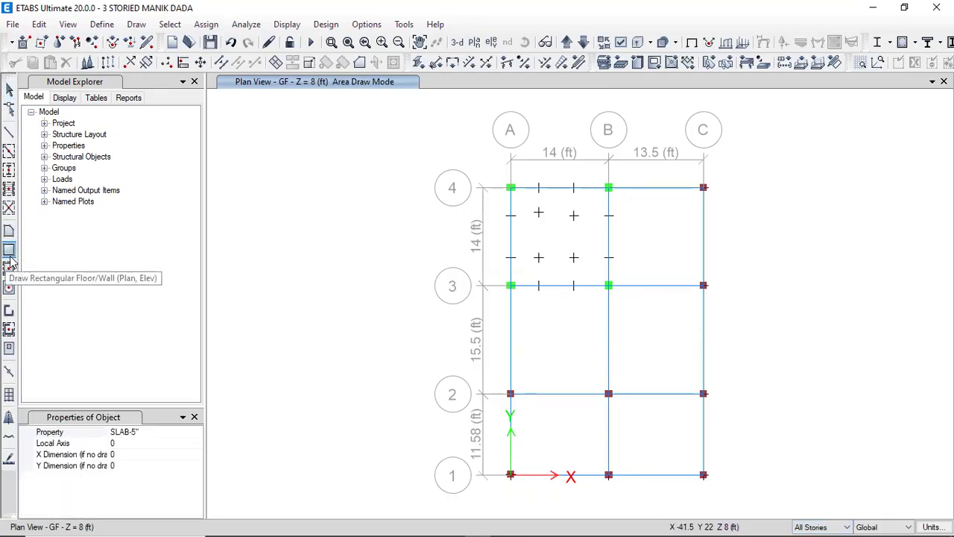
{"action": "left_click", "coordinate": [166, 433]}
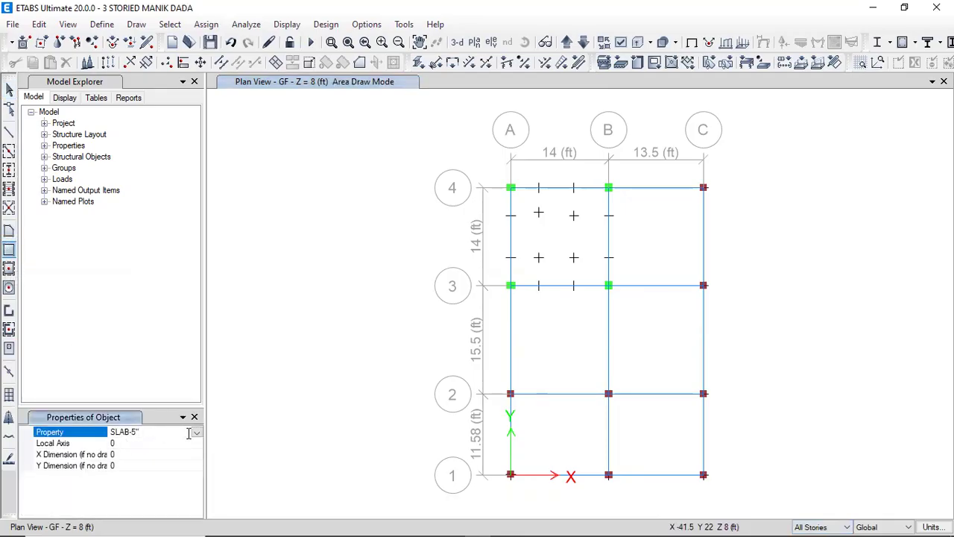
{"action": "left_click", "coordinate": [196, 434]}
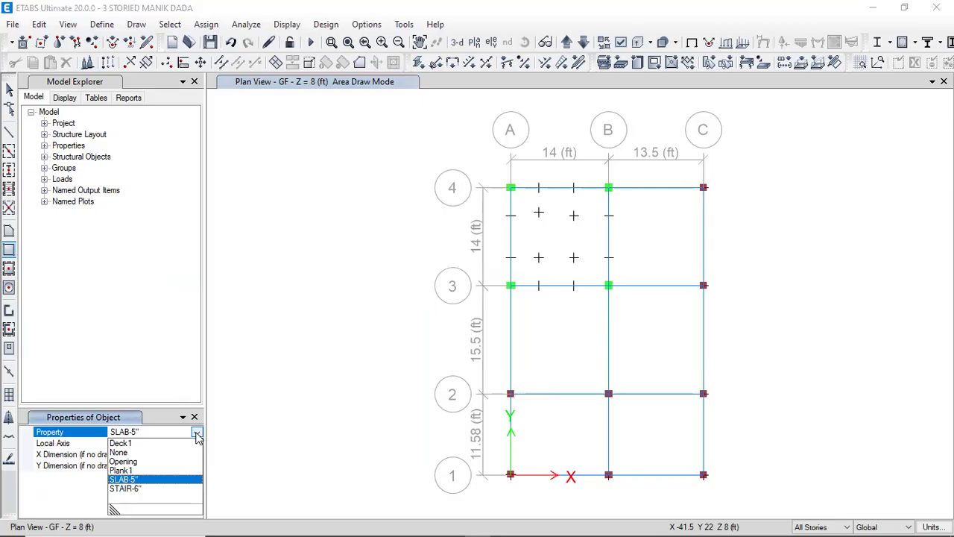
{"action": "left_click", "coordinate": [125, 489]}
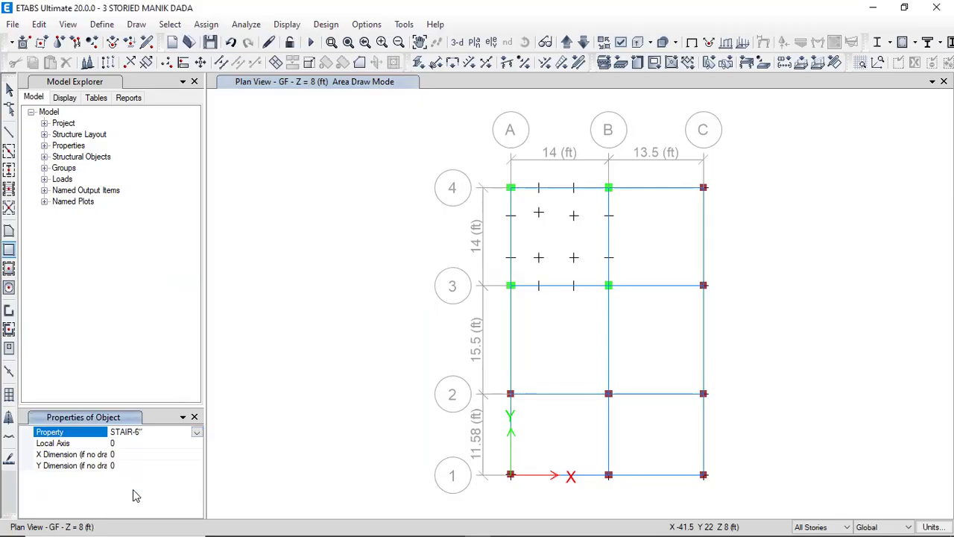
{"action": "left_click", "coordinate": [573, 188]}
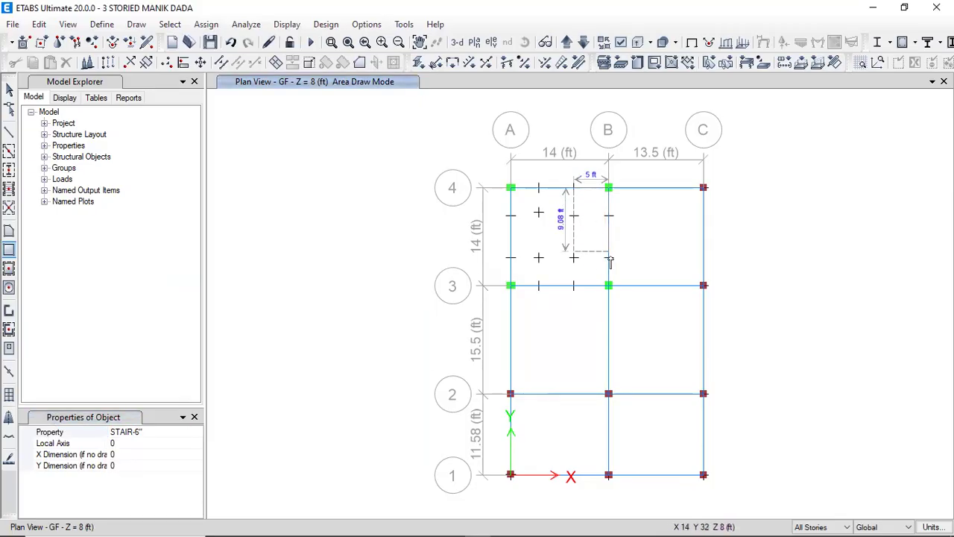
{"action": "left_click", "coordinate": [609, 286]}
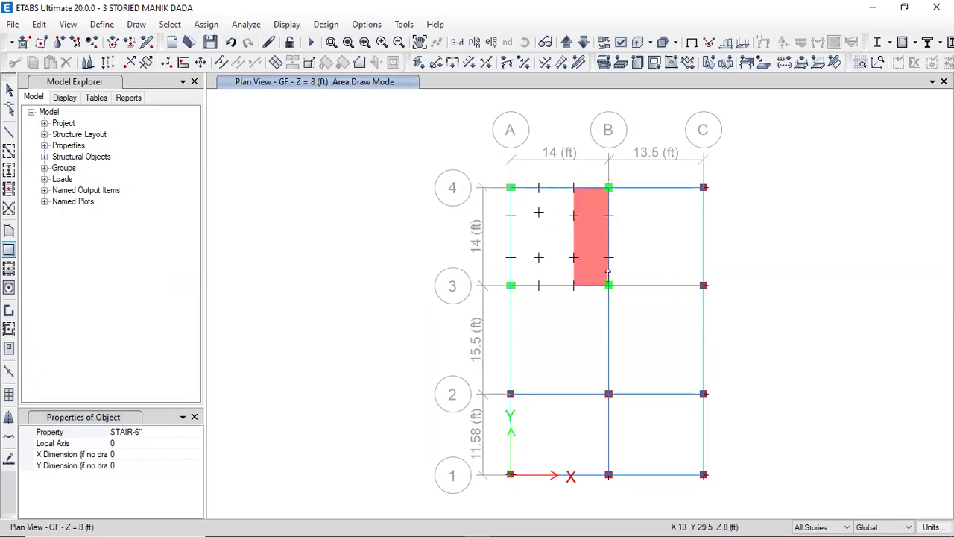
Step: Inspect the new stair slabs across the stories in a rotated 3D view and end the drawing command
{"action": "left_click", "coordinate": [457, 42]}
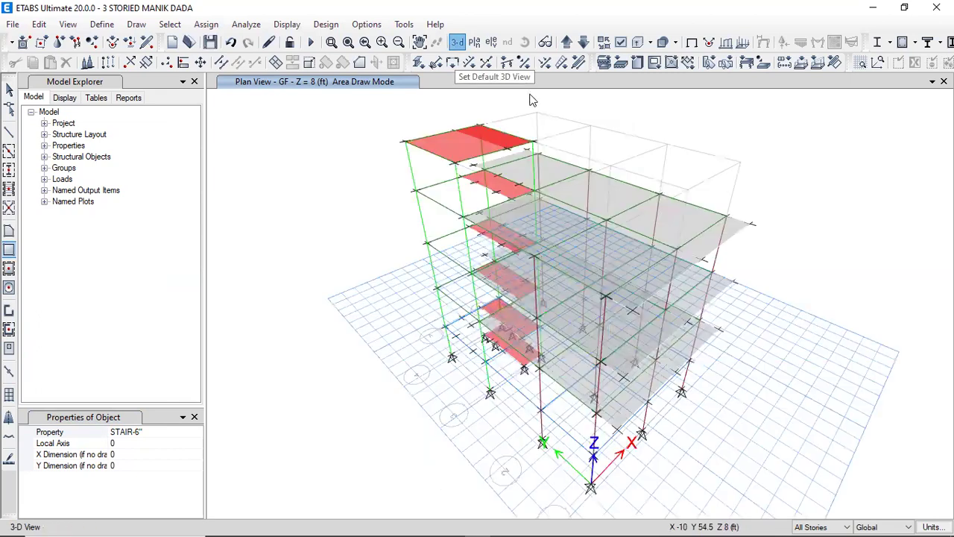
{"action": "left_click", "coordinate": [525, 43]}
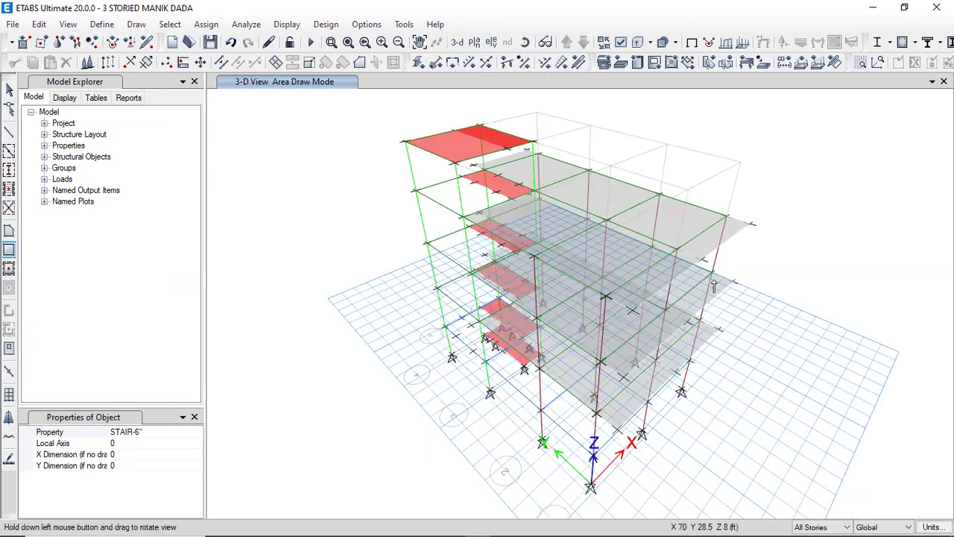
{"action": "left_click_drag", "start_coordinate": [656, 388], "coordinate": [692, 376]}
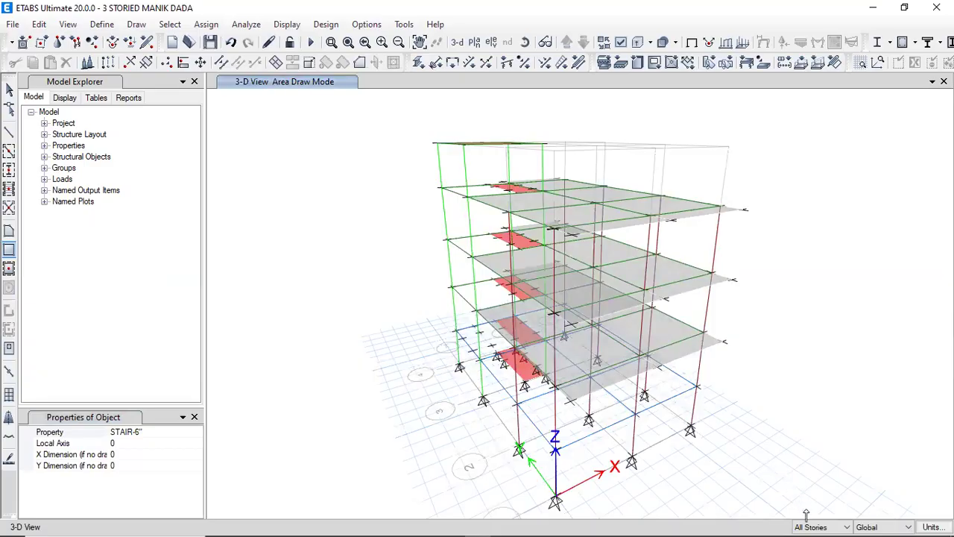
{"action": "key", "text": "Escape"}
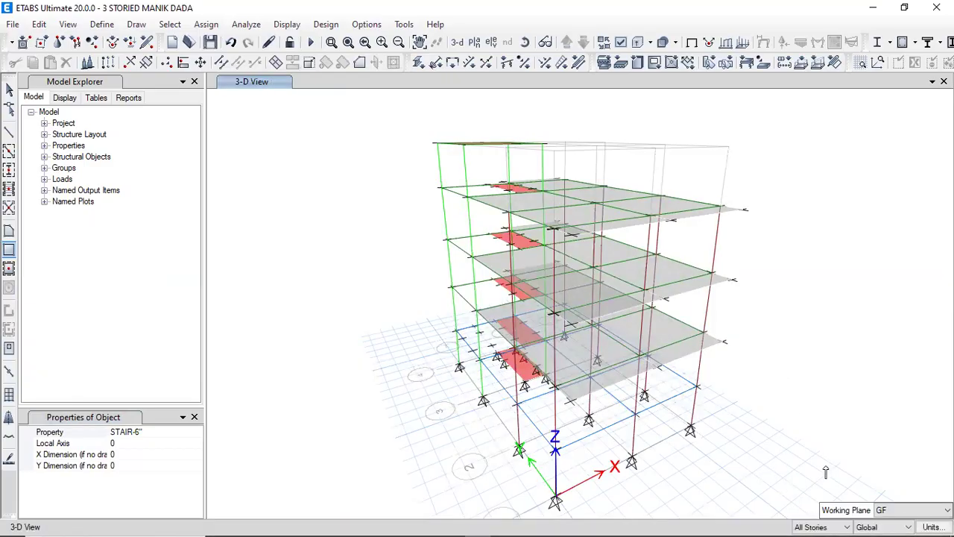
Step: Set the drawing scope to One Story and display the Base plan view
{"action": "left_click", "coordinate": [817, 527]}
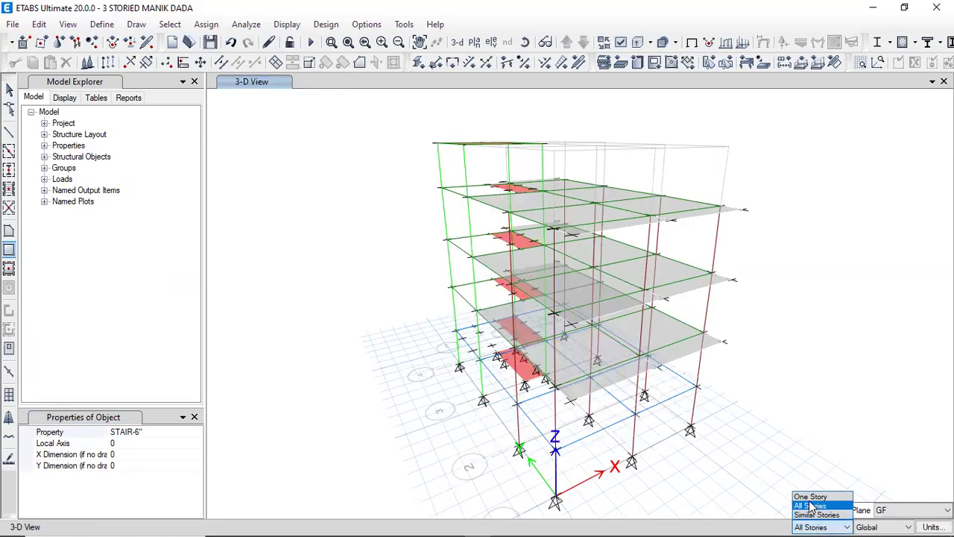
{"action": "left_click", "coordinate": [810, 498]}
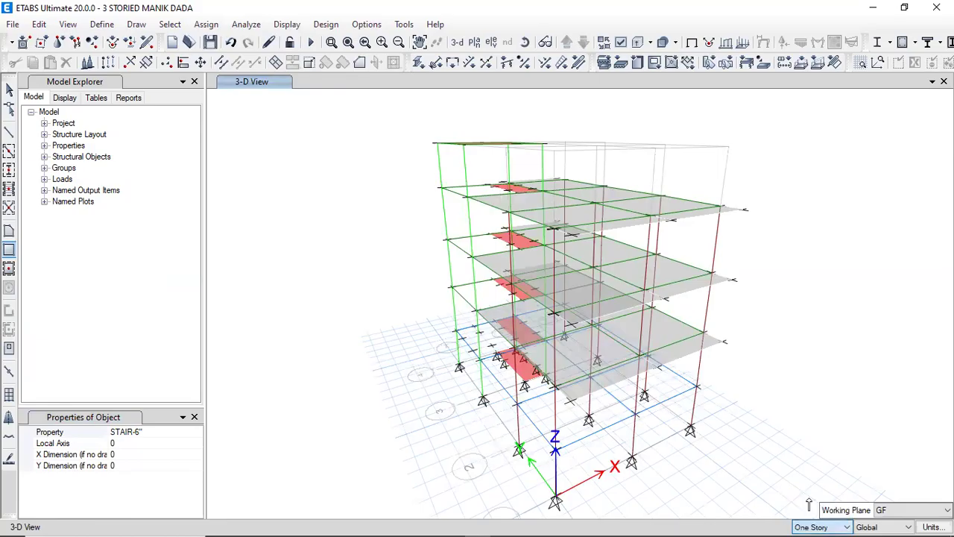
{"action": "left_click", "coordinate": [474, 42]}
{"action": "left_click", "coordinate": [395, 261]}
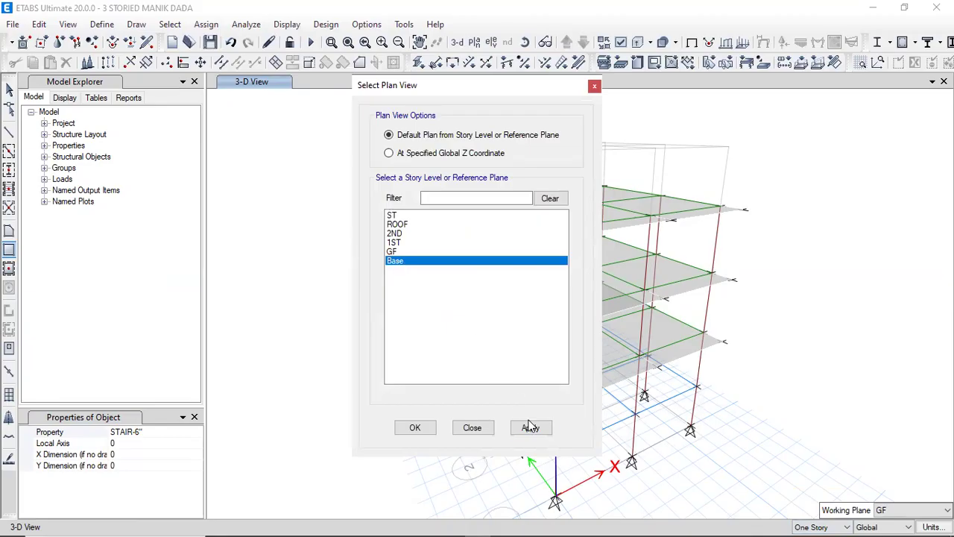
{"action": "left_click", "coordinate": [530, 426]}
{"action": "left_click", "coordinate": [425, 426]}
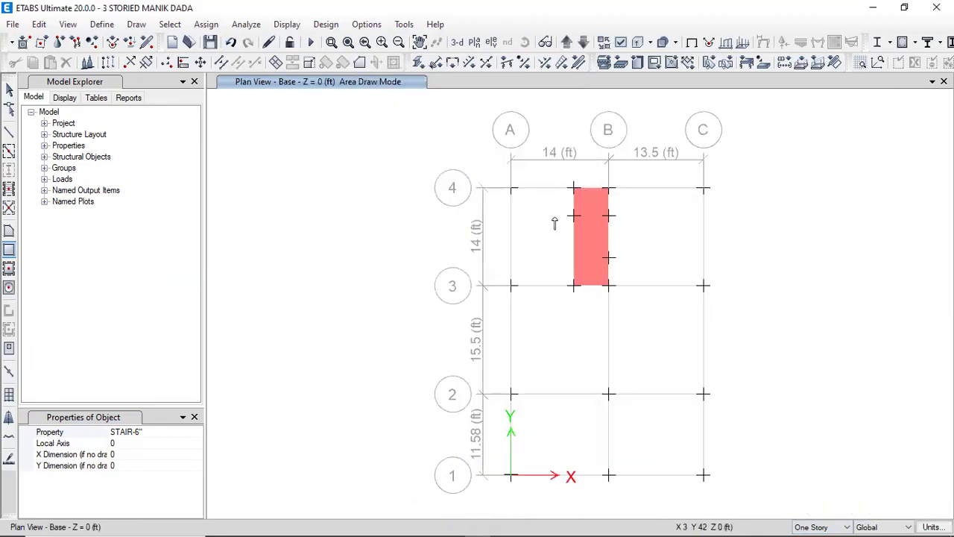
{"action": "left_click", "coordinate": [194, 416]}
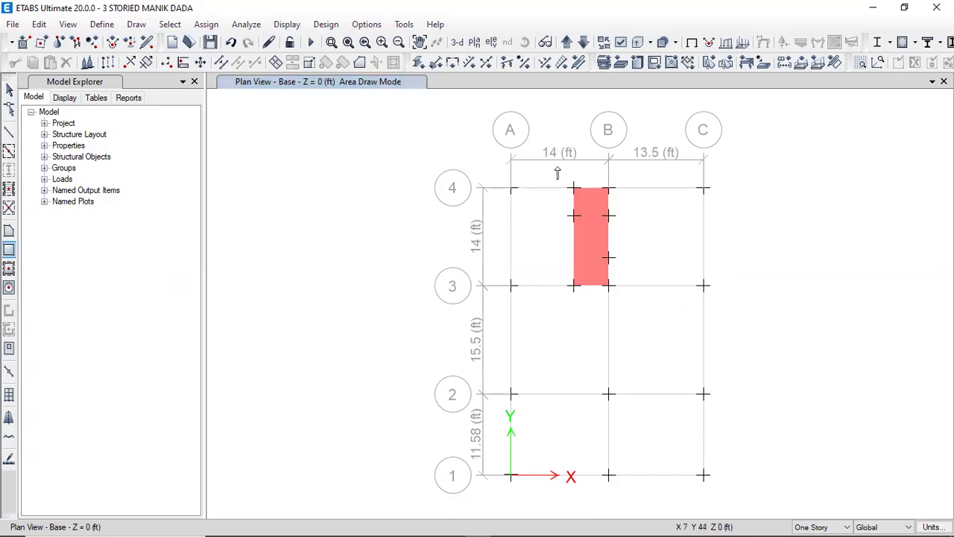
{"action": "left_click_drag", "start_coordinate": [552, 169], "coordinate": [658, 319]}
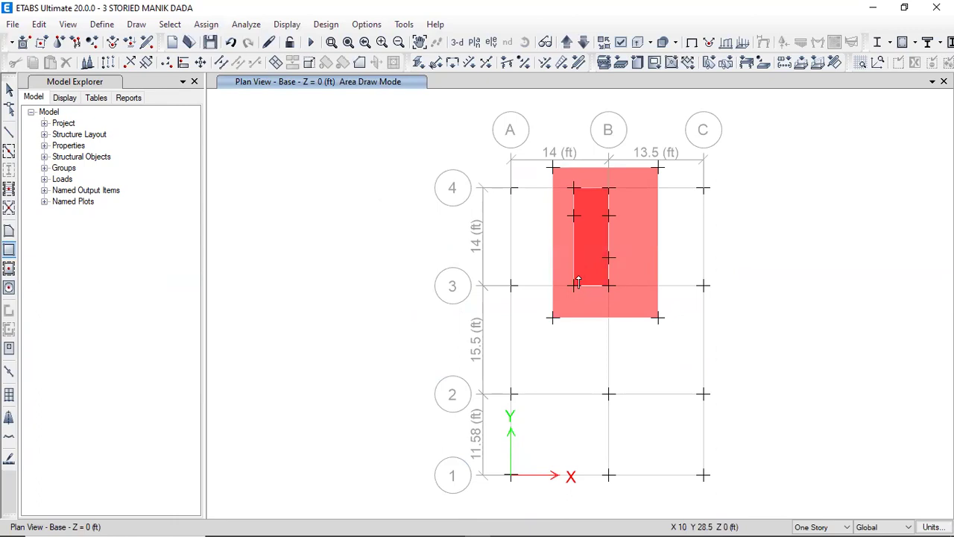
{"action": "key", "text": "ctrl+z"}
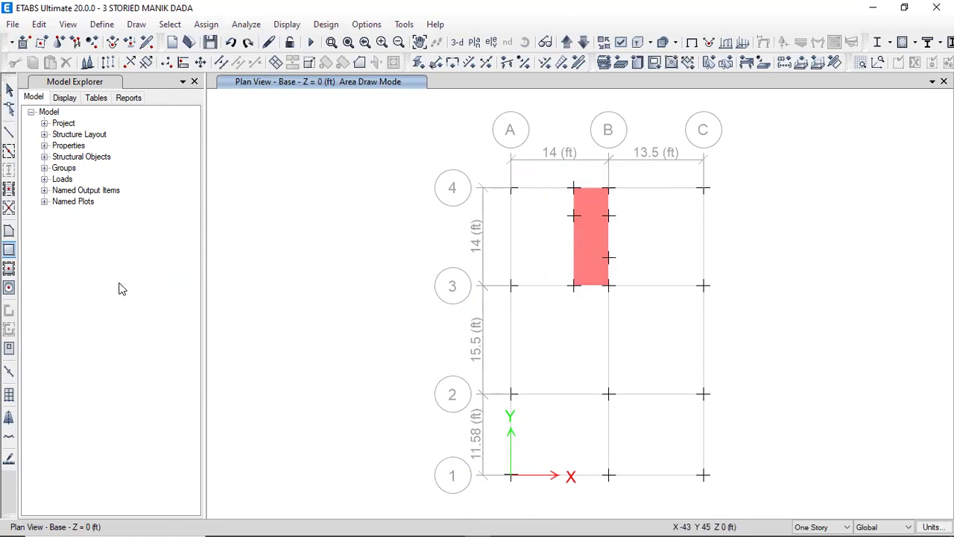
{"action": "left_click", "coordinate": [96, 279]}
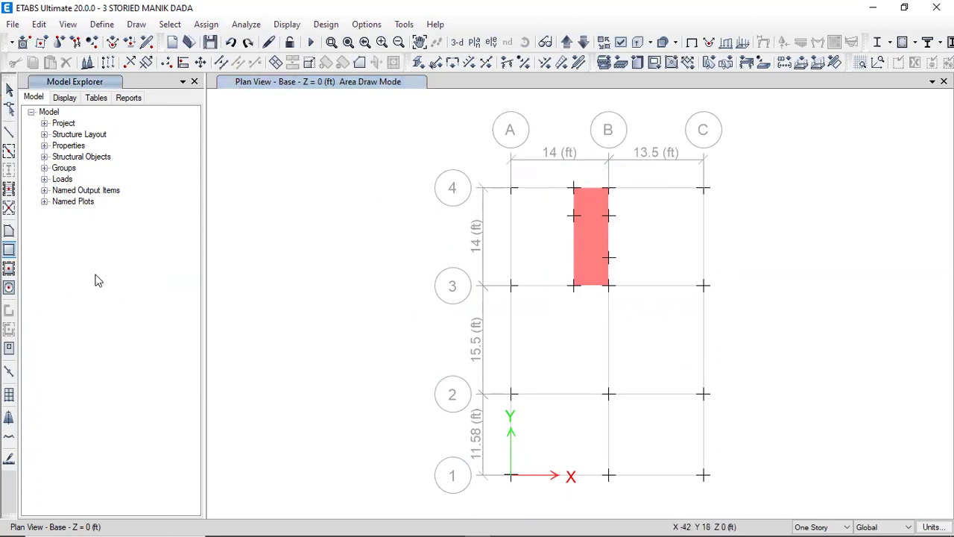
{"action": "left_click", "coordinate": [9, 250]}
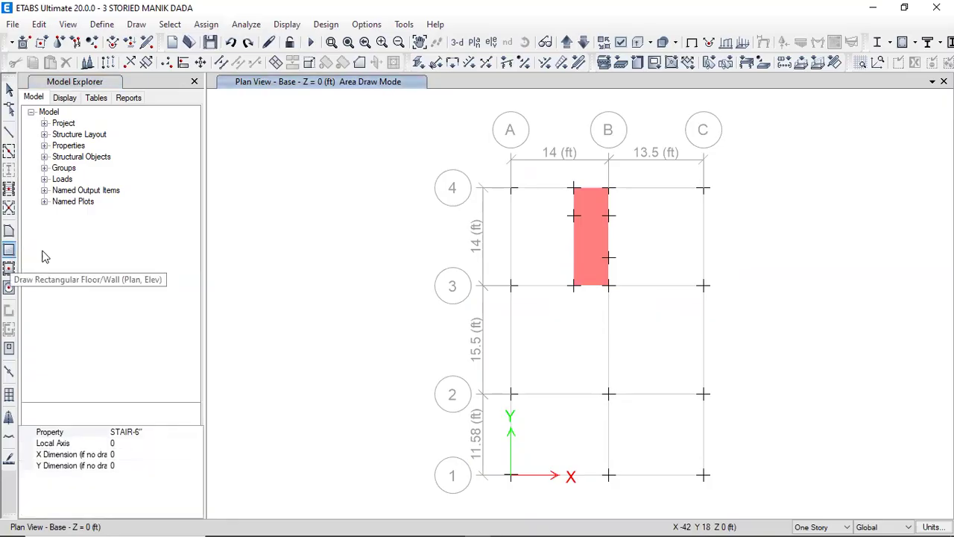
{"action": "left_click", "coordinate": [194, 417]}
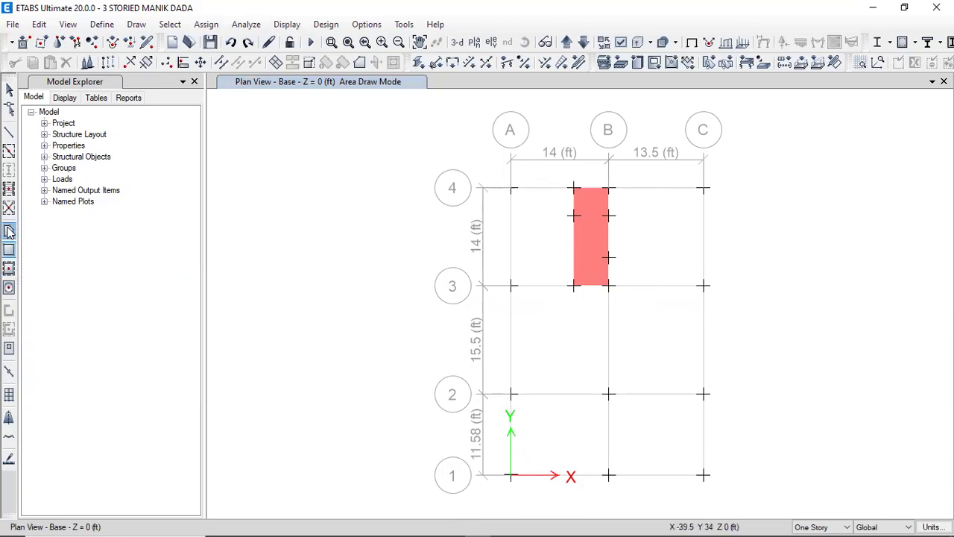
Step: Delete the stair slab and its joints between grids 3 and 4 beside grid B at the Base level
{"action": "key", "text": "Escape"}
{"action": "left_click_drag", "start_coordinate": [554, 178], "coordinate": [652, 331]}
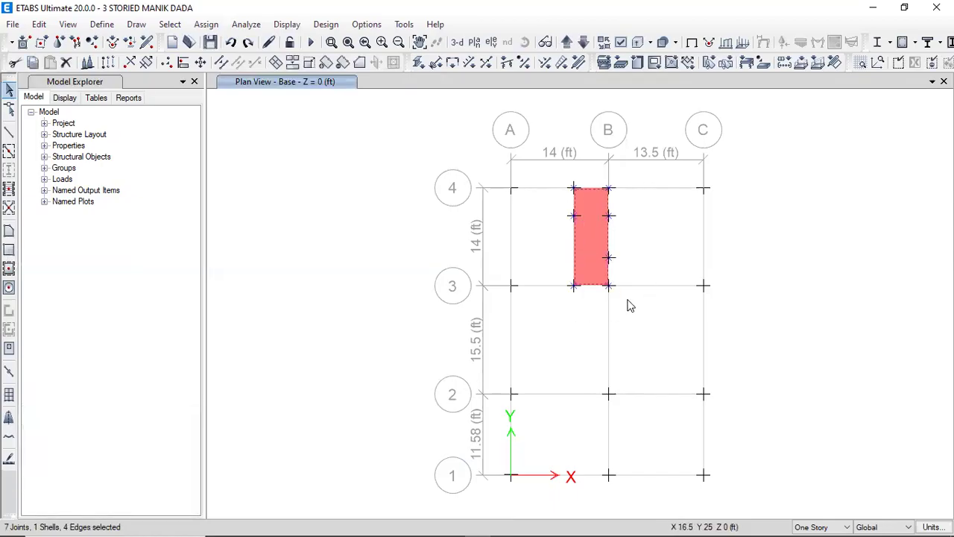
{"action": "key", "text": "Delete"}
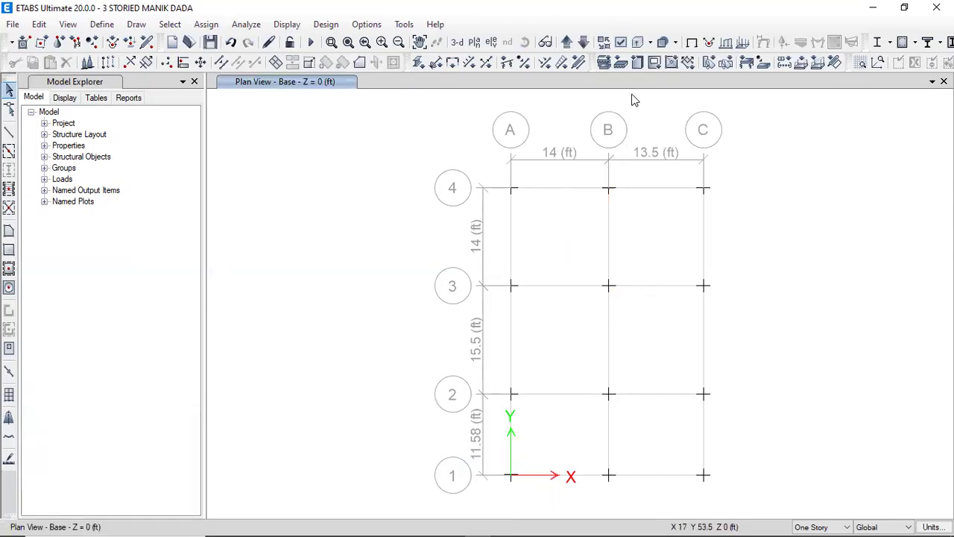
Step: Go up to the ST plan view and delete the narrow stair slab beside grid B, keeping the full-bay slab
{"action": "left_click", "coordinate": [566, 42]}
{"action": "left_click", "coordinate": [567, 43]}
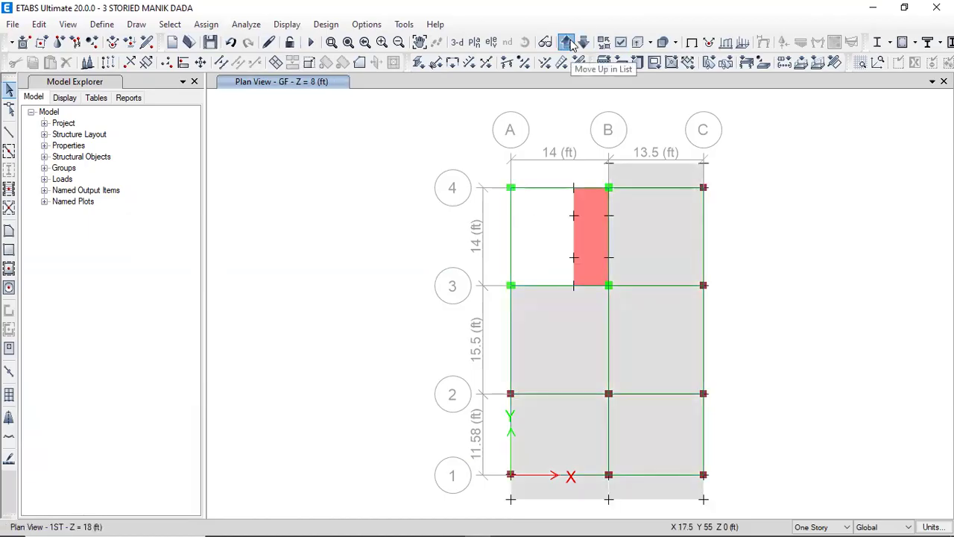
{"action": "left_click", "coordinate": [566, 42]}
{"action": "left_click", "coordinate": [567, 42]}
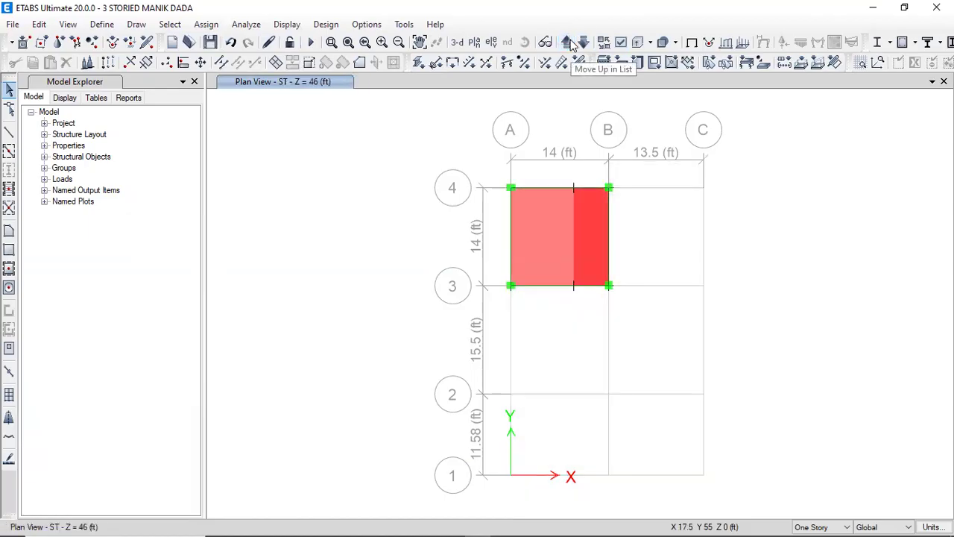
{"action": "left_click", "coordinate": [595, 237]}
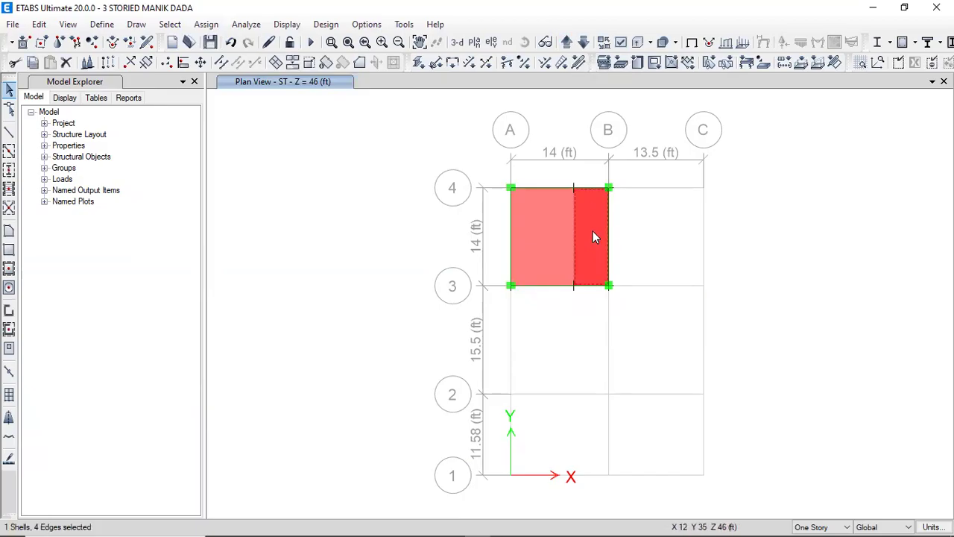
{"action": "key", "text": "Delete"}
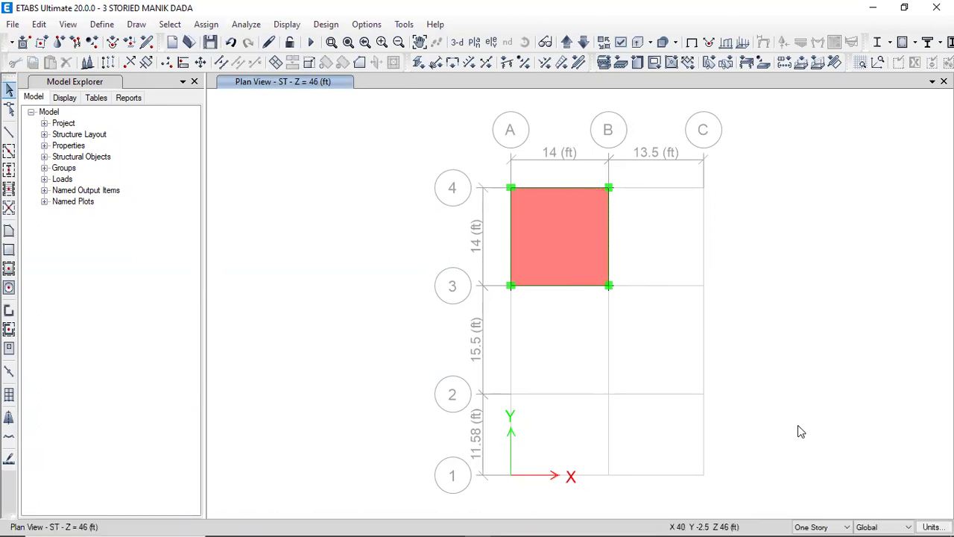
Step: Inspect the remaining stair slabs from the grid A side in a rotated 3D view
{"action": "left_click", "coordinate": [457, 42]}
{"action": "left_click", "coordinate": [525, 45]}
{"action": "left_click_drag", "start_coordinate": [420, 412], "coordinate": [575, 422]}
{"action": "mouse_move", "coordinate": [520, 415]}
{"action": "left_mouse_down"}
{"action": "mouse_move", "coordinate": [523, 390]}
{"action": "mouse_move", "coordinate": [469, 410]}
{"action": "mouse_move", "coordinate": [494, 422]}
{"action": "mouse_move", "coordinate": [528, 408]}
{"action": "left_mouse_up"}
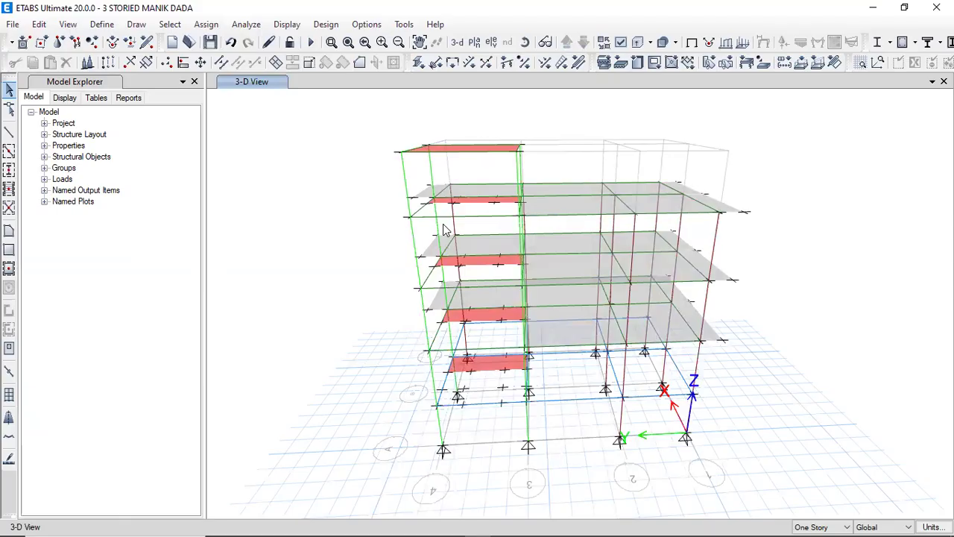
Step: In the GF plan view, draw a rectangular STAIR-6" slab 4 ft by 3.5 ft from the corner of grids A and 4
{"action": "left_click", "coordinate": [474, 43]}
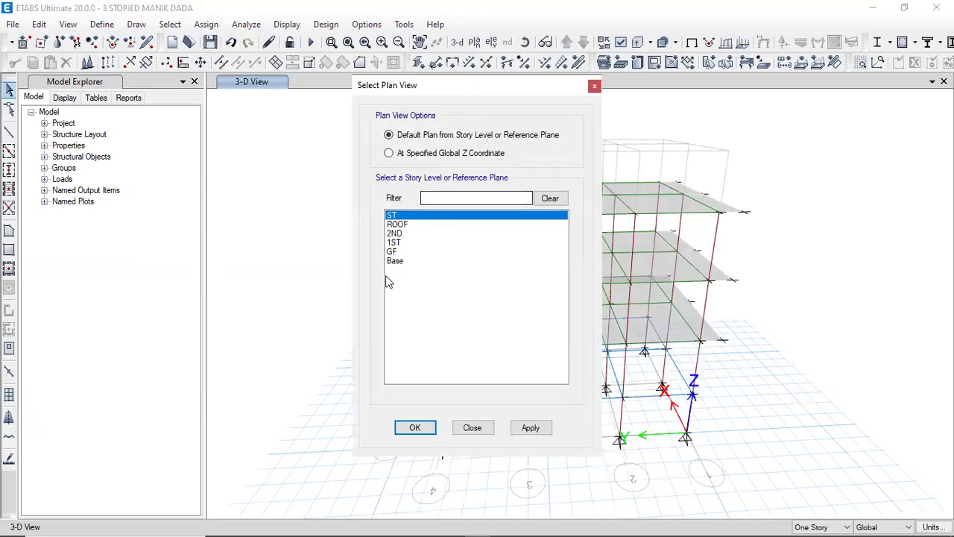
{"action": "left_click", "coordinate": [394, 252]}
{"action": "left_click", "coordinate": [515, 423]}
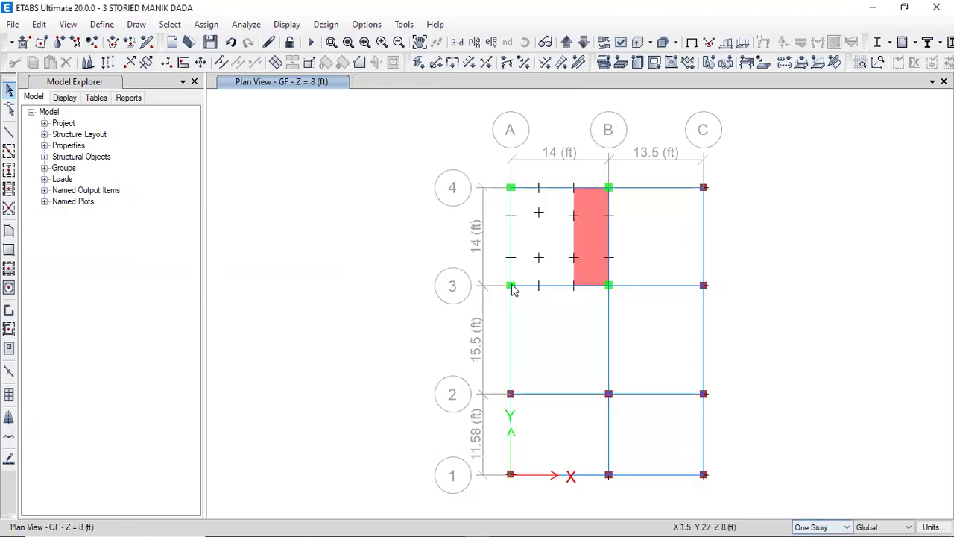
{"action": "left_click", "coordinate": [9, 251]}
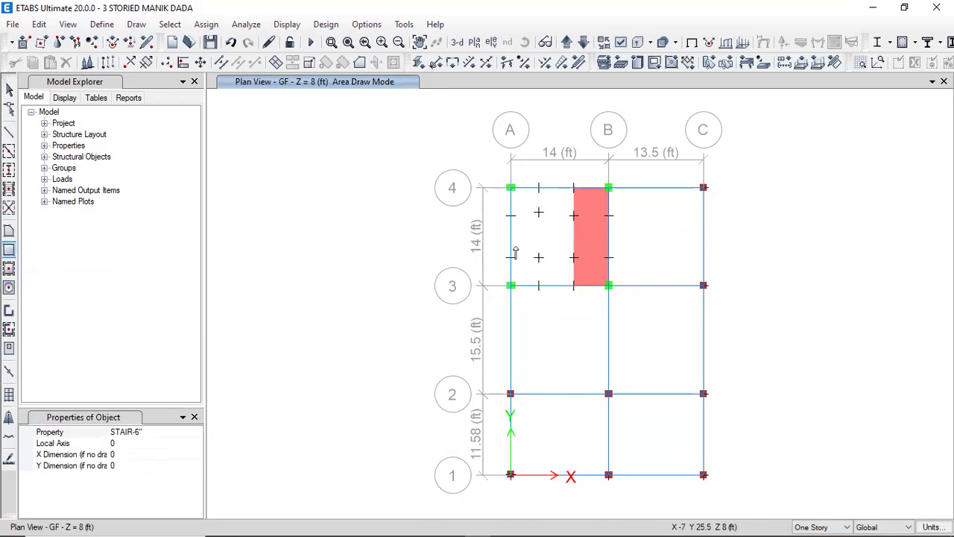
{"action": "left_click_drag", "start_coordinate": [511, 189], "coordinate": [536, 214]}
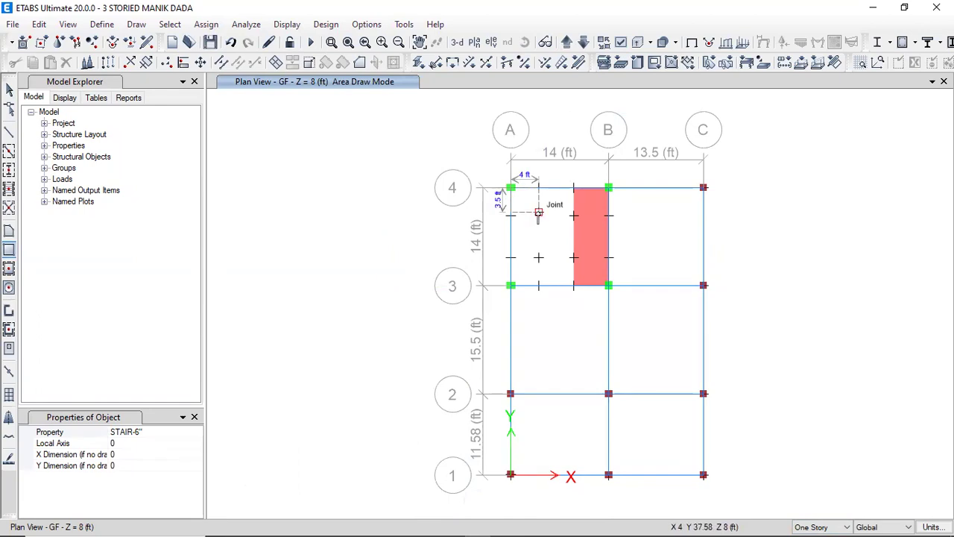
{"action": "left_click", "coordinate": [539, 213]}
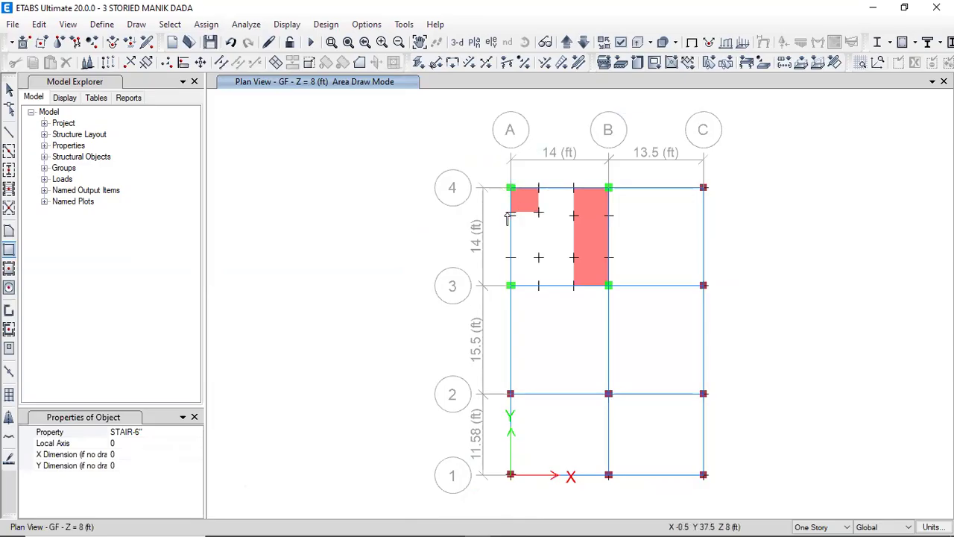
Step: Draw a rectangular STAIR-6" slab between the reference joints at the corner of grids A and 3 on GF
{"action": "scroll", "coordinate": [538, 224], "scroll_direction": "up", "scroll_amount": 5}
{"action": "scroll", "coordinate": [419, 209], "scroll_direction": "down", "scroll_amount": 3}
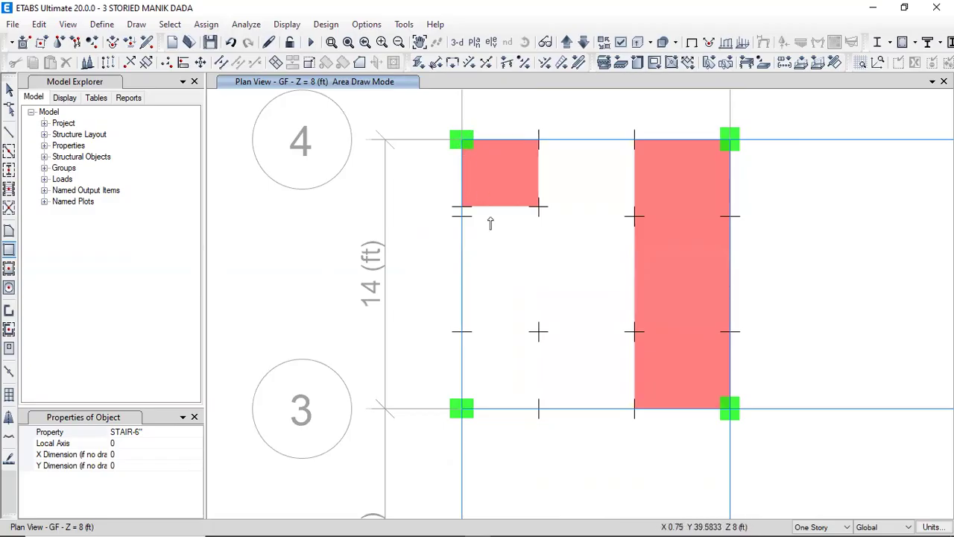
{"action": "left_click", "coordinate": [463, 331]}
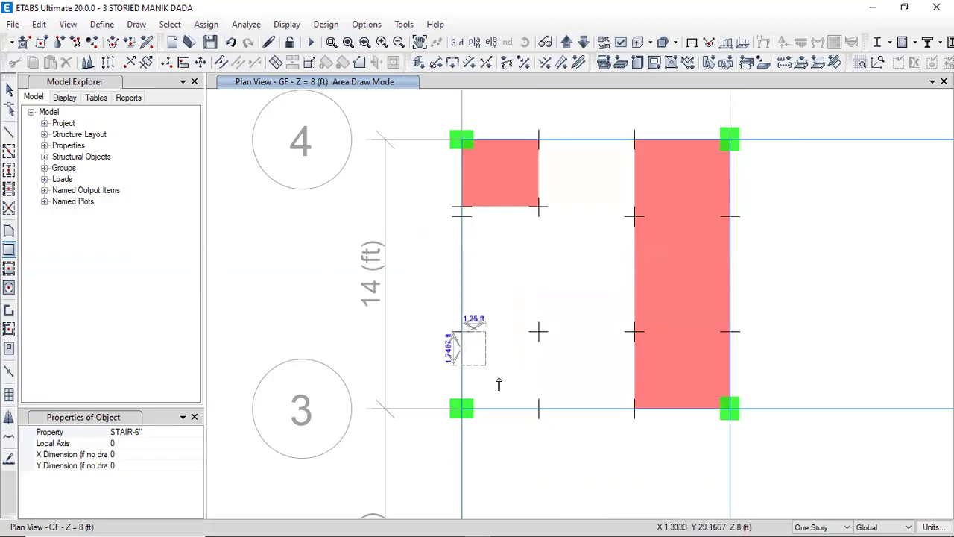
{"action": "left_click", "coordinate": [538, 407]}
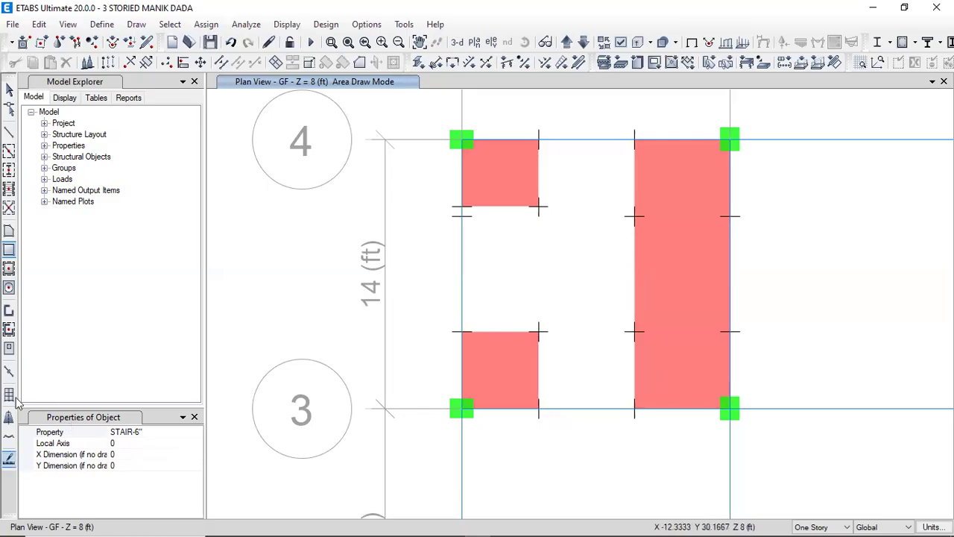
{"action": "mouse_move", "coordinate": [656, 169]}
{"action": "left_mouse_down"}
{"action": "mouse_move", "coordinate": [490, 163]}
{"action": "mouse_move", "coordinate": [532, 173]}
{"action": "mouse_move", "coordinate": [493, 203]}
{"action": "mouse_move", "coordinate": [493, 365]}
{"action": "mouse_move", "coordinate": [513, 344]}
{"action": "mouse_move", "coordinate": [483, 351]}
{"action": "mouse_move", "coordinate": [614, 353]}
{"action": "mouse_move", "coordinate": [643, 340]}
{"action": "mouse_move", "coordinate": [686, 362]}
{"action": "mouse_move", "coordinate": [641, 361]}
{"action": "mouse_move", "coordinate": [654, 373]}
{"action": "left_mouse_up"}
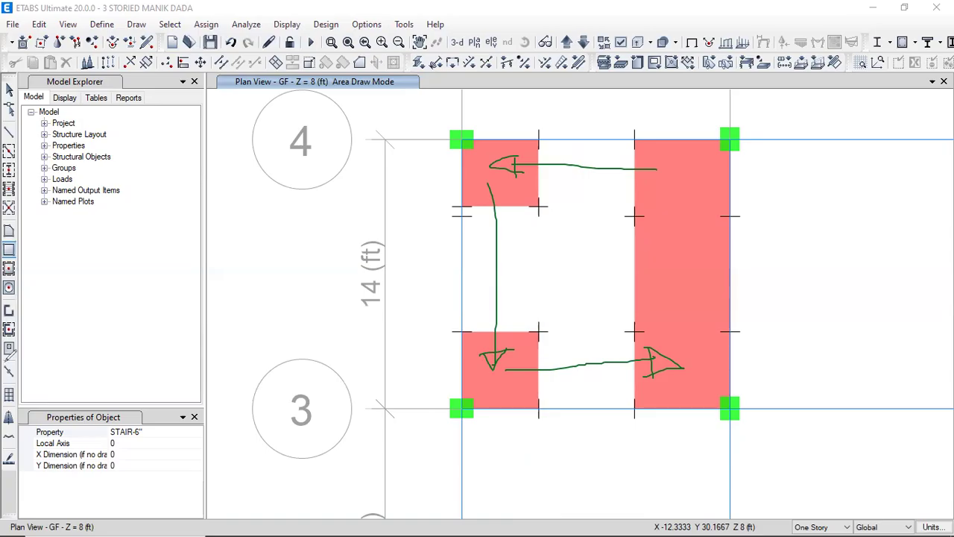
{"action": "key", "text": "Escape"}
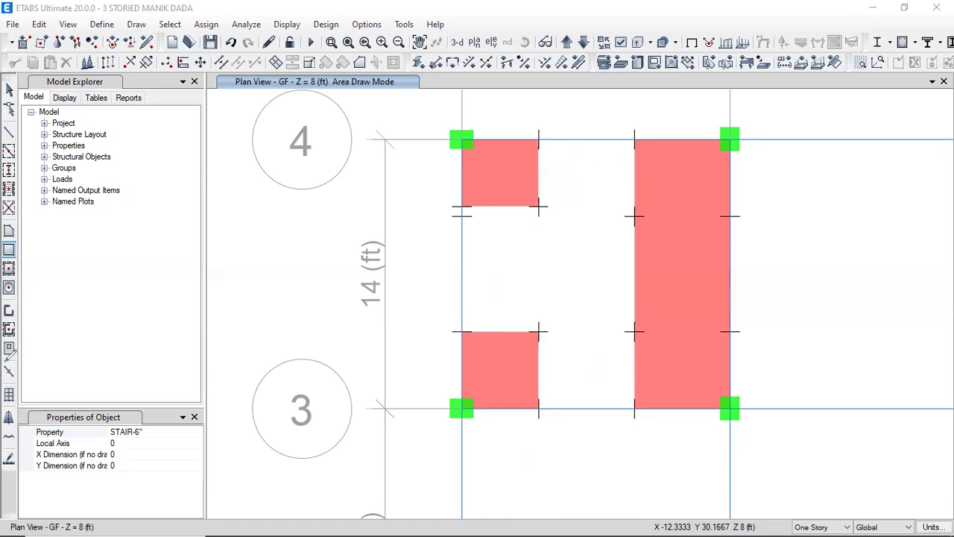
Step: Inspect the two GF corner slabs along grid A up close in a rotated 3D view
{"action": "left_click", "coordinate": [457, 41]}
{"action": "left_click", "coordinate": [524, 42]}
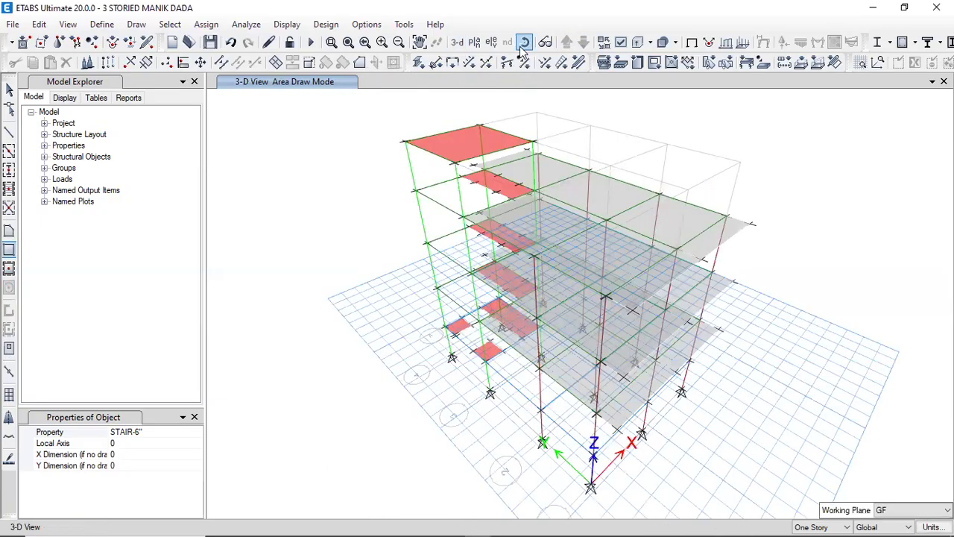
{"action": "left_click_drag", "start_coordinate": [427, 494], "coordinate": [446, 415]}
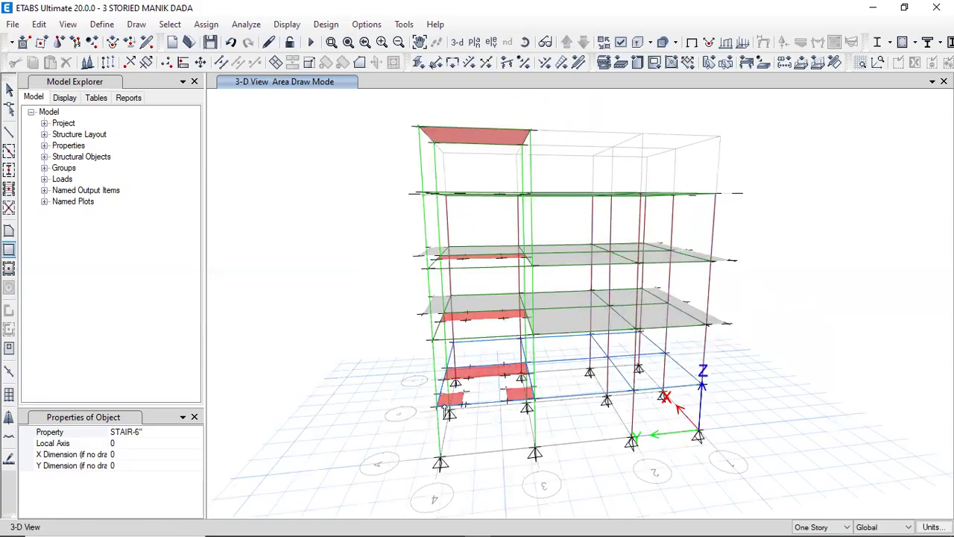
{"action": "scroll", "coordinate": [473, 403], "scroll_direction": "up", "scroll_amount": 4}
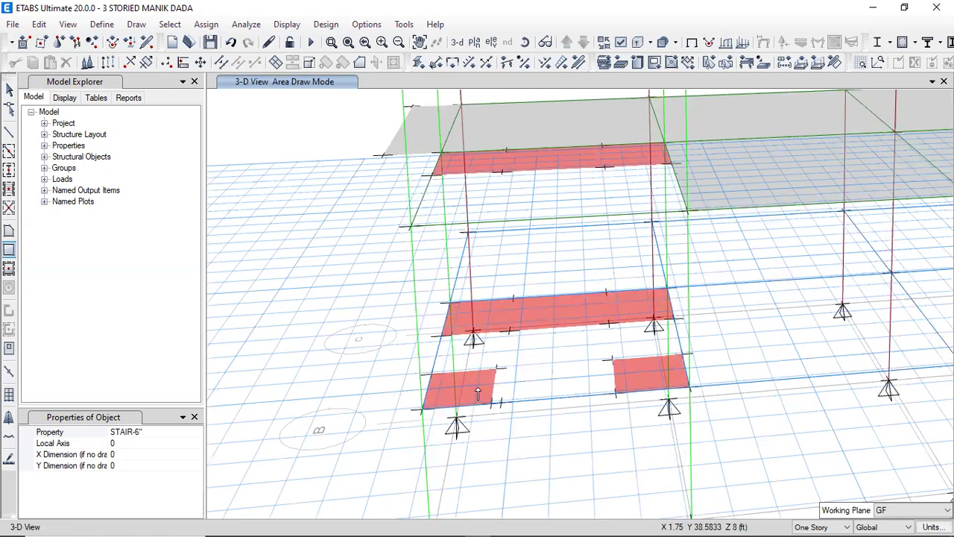
{"action": "left_click", "coordinate": [194, 417]}
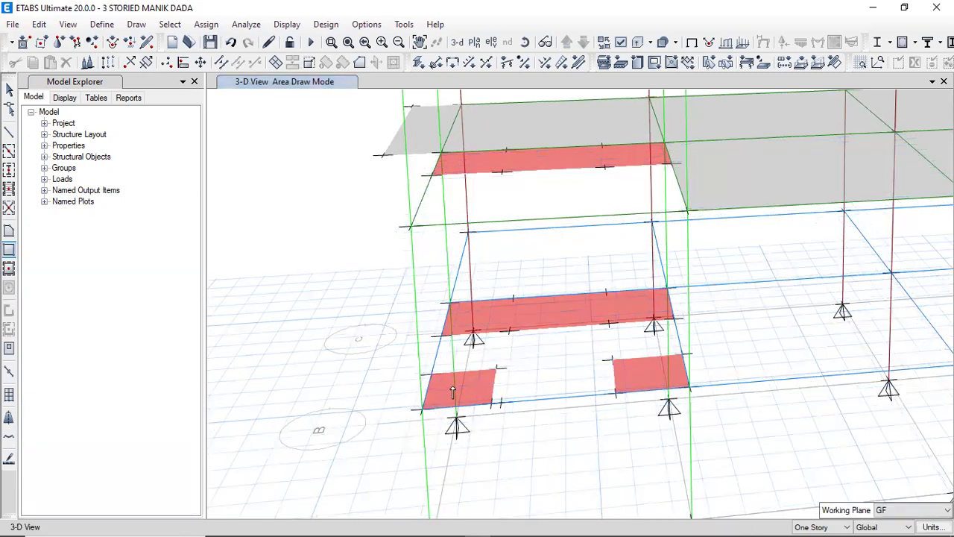
{"action": "left_click", "coordinate": [9, 251]}
{"action": "left_click", "coordinate": [193, 418]}
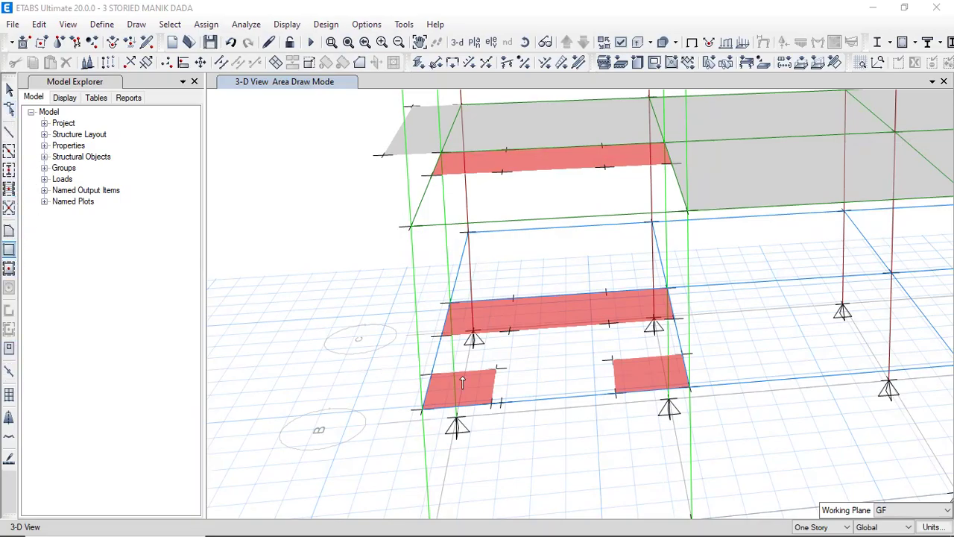
{"action": "left_click", "coordinate": [9, 109]}
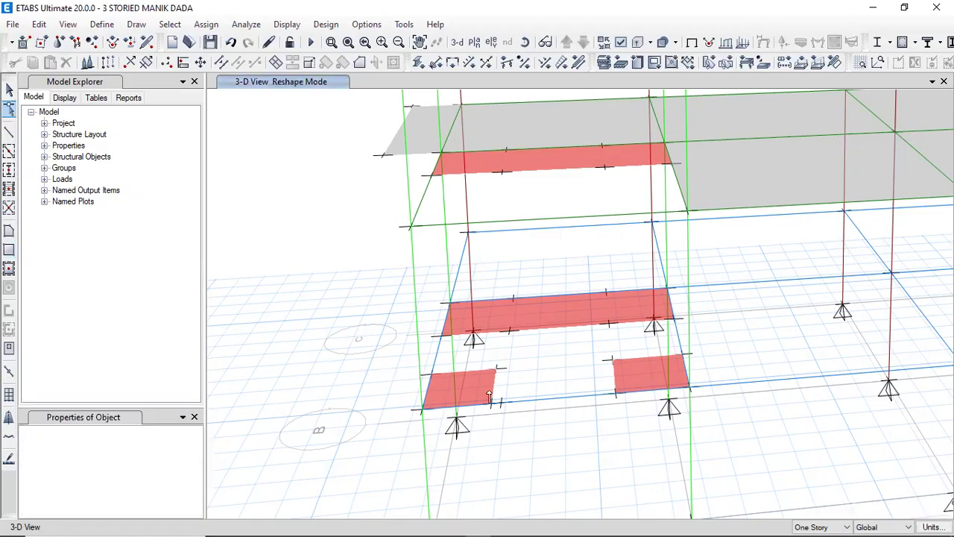
{"action": "left_click", "coordinate": [195, 417]}
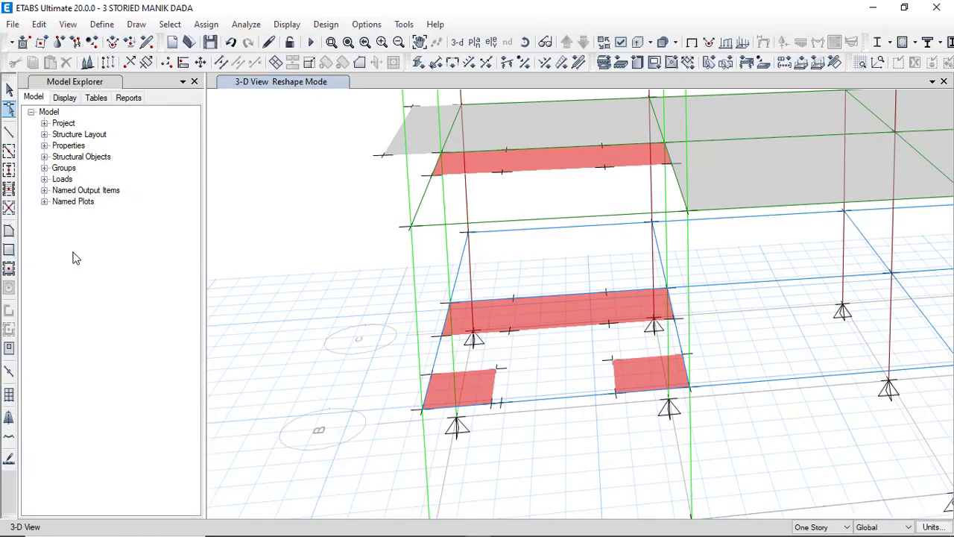
{"action": "left_click", "coordinate": [158, 218]}
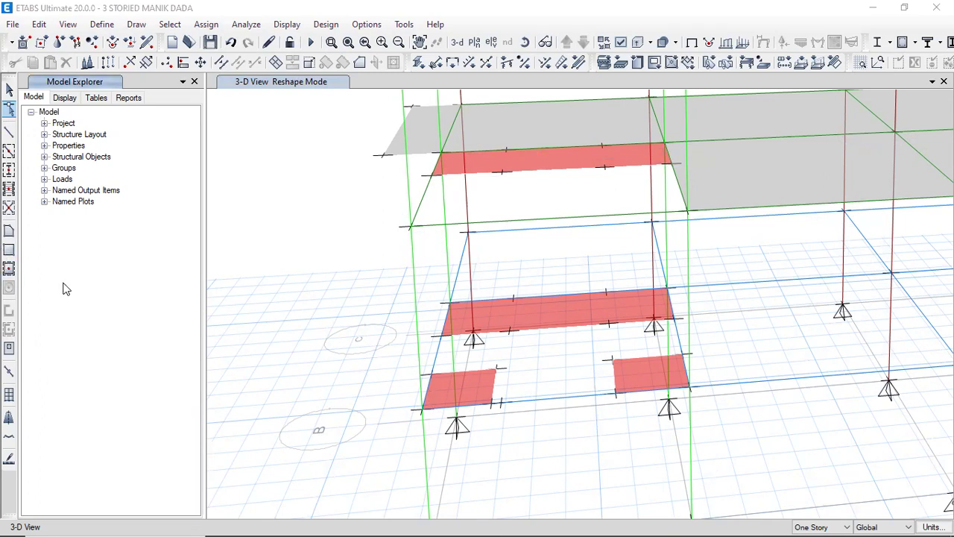
{"action": "left_click", "coordinate": [8, 110]}
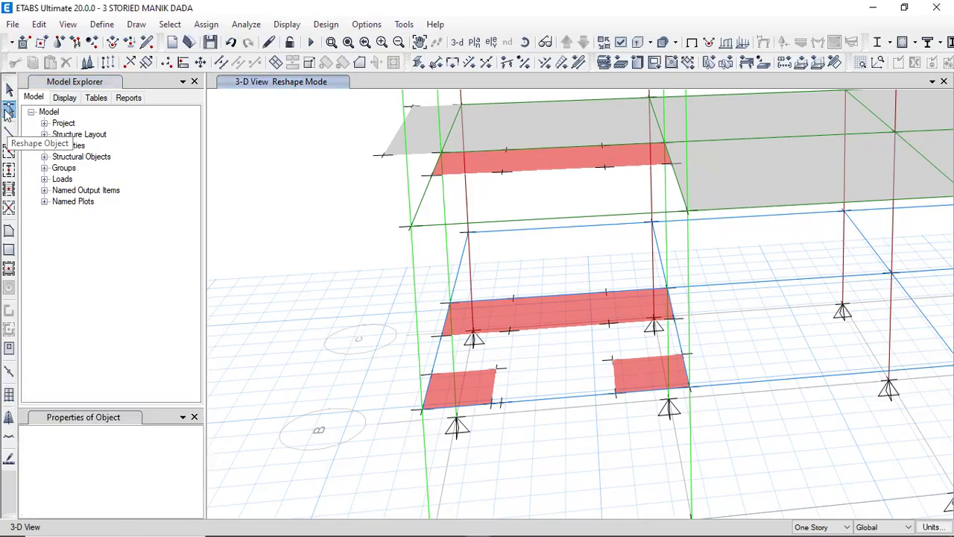
{"action": "left_click", "coordinate": [195, 417]}
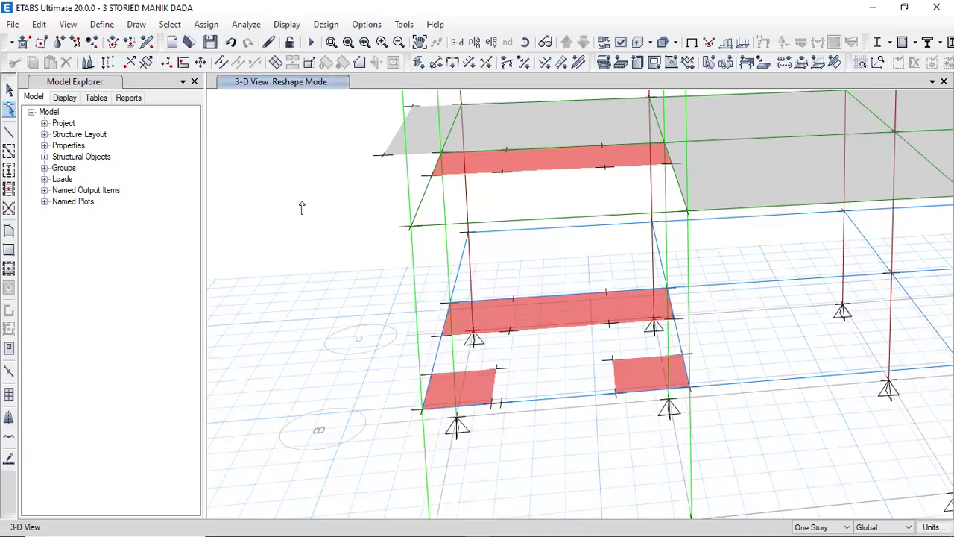
{"action": "scroll", "coordinate": [303, 200], "scroll_direction": "down", "scroll_amount": 5}
{"action": "scroll", "coordinate": [328, 209], "scroll_direction": "up", "scroll_amount": 5}
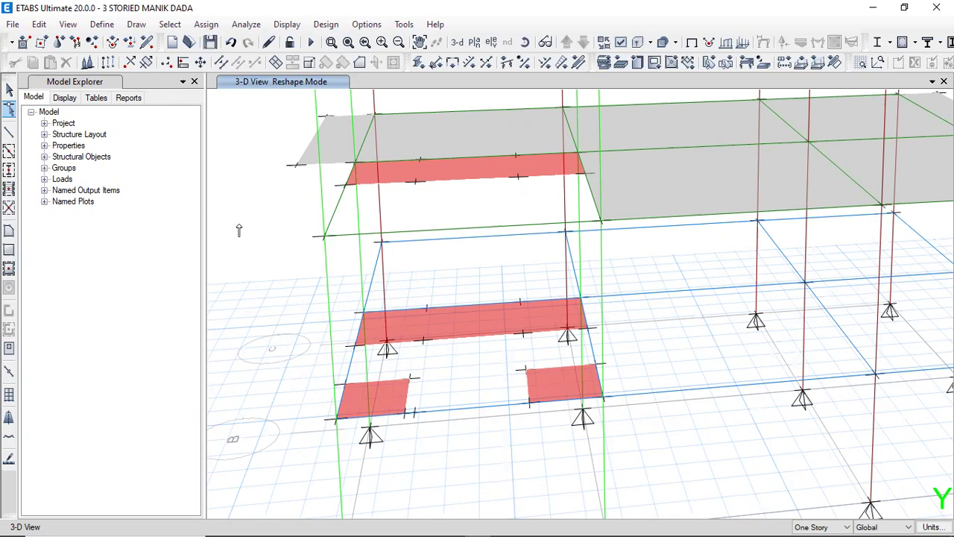
{"action": "left_click", "coordinate": [117, 268]}
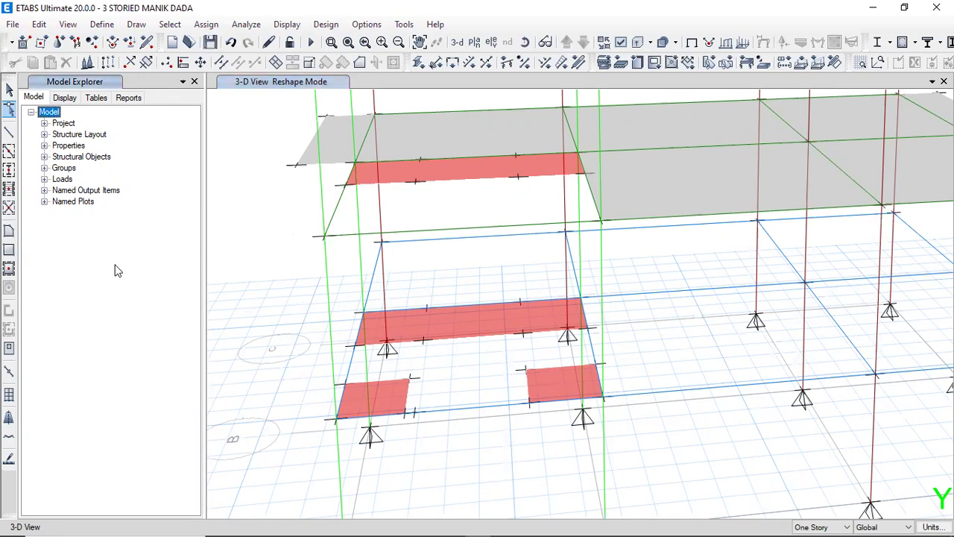
{"action": "left_click", "coordinate": [272, 193]}
{"action": "key", "text": "Escape"}
{"action": "left_click", "coordinate": [9, 149]}
{"action": "left_click", "coordinate": [183, 418]}
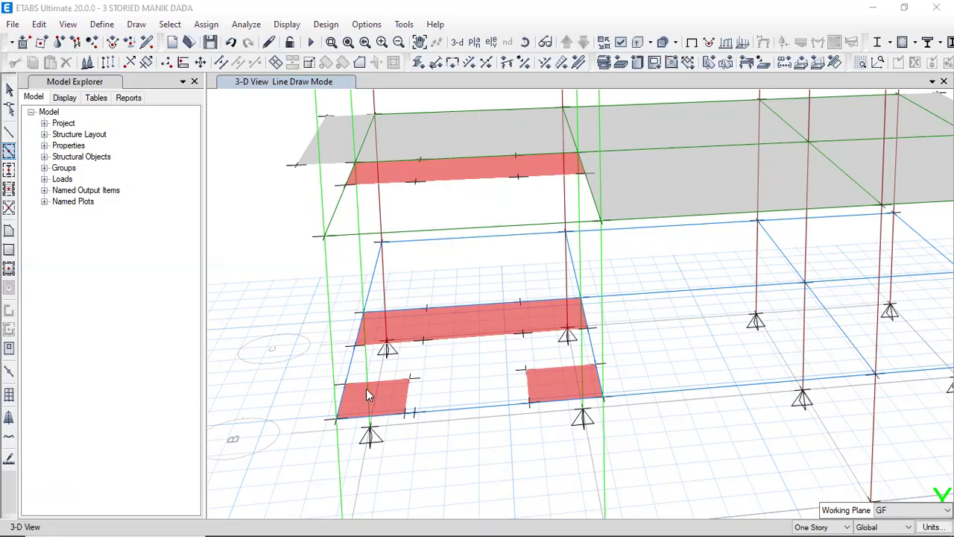
{"action": "scroll", "coordinate": [688, 248], "scroll_direction": "down", "scroll_amount": 10}
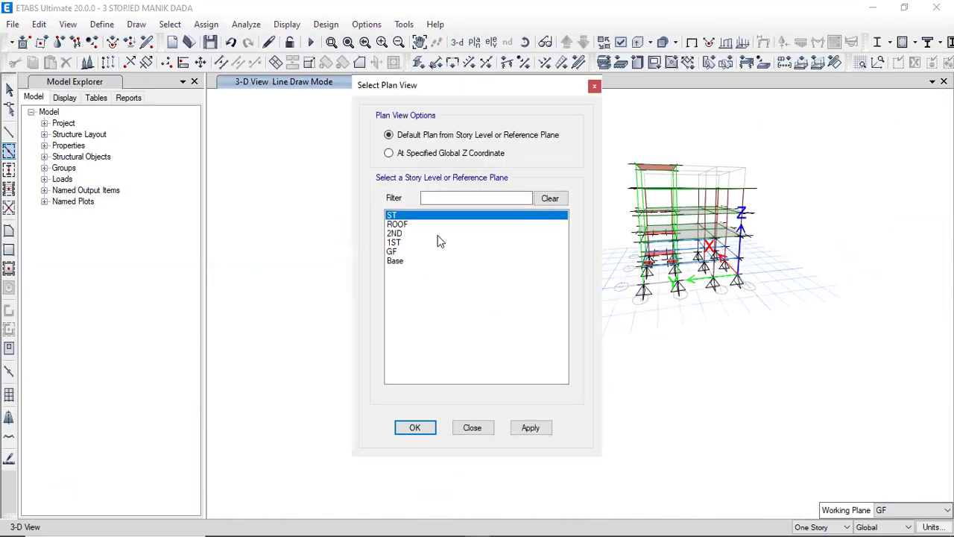
{"action": "left_click", "coordinate": [394, 252]}
{"action": "left_click", "coordinate": [530, 428]}
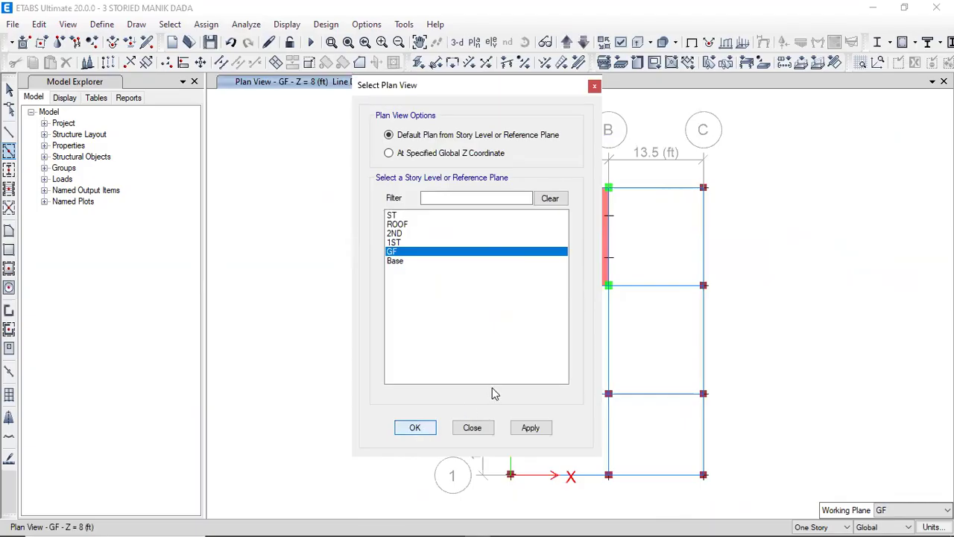
{"action": "left_click", "coordinate": [472, 427]}
Step: Leave the line drawing mode and copy the GF corner slab at grids A and 4 to the clipboard in the 3D view
{"action": "left_click", "coordinate": [458, 41]}
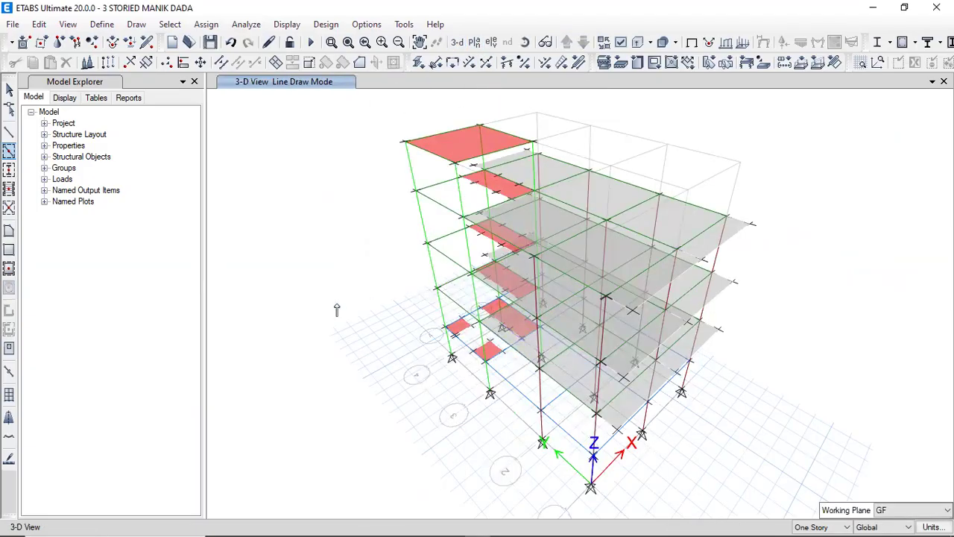
{"action": "key", "text": "Escape"}
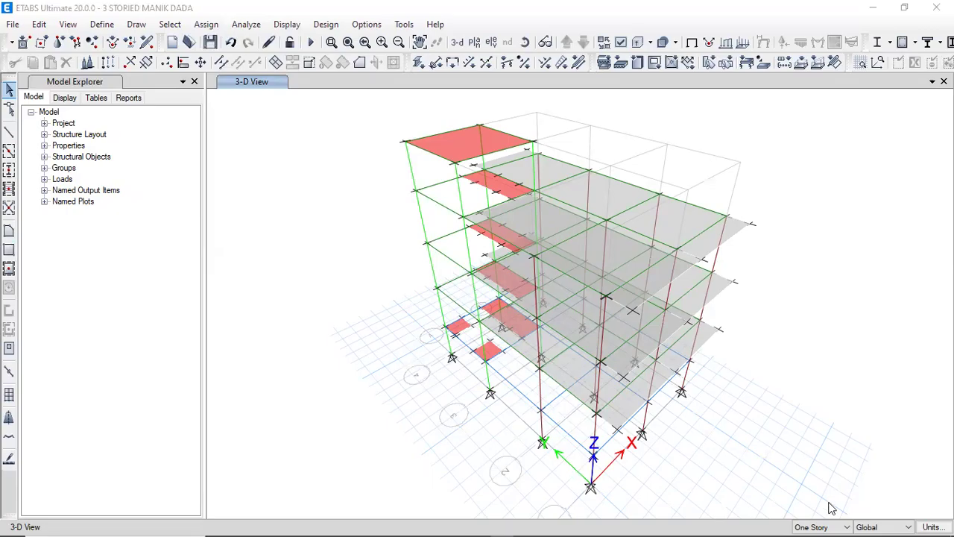
{"action": "left_click_drag", "start_coordinate": [462, 477], "coordinate": [451, 402]}
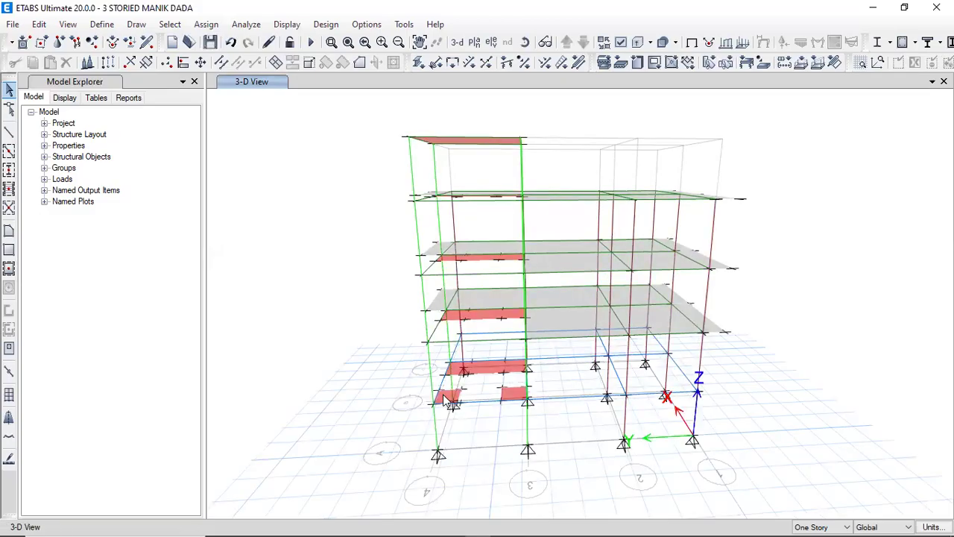
{"action": "scroll", "coordinate": [506, 404], "scroll_direction": "up", "scroll_amount": 5}
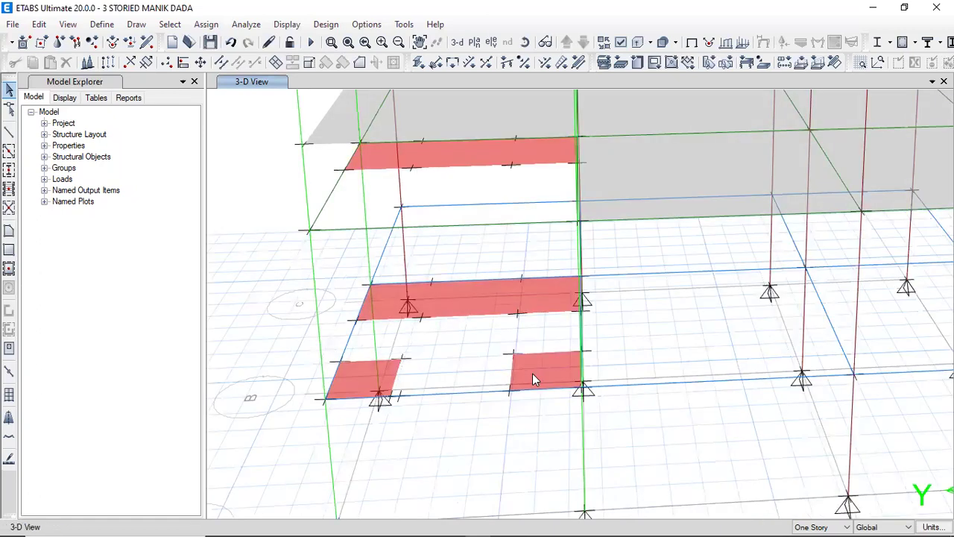
{"action": "left_click", "coordinate": [357, 377]}
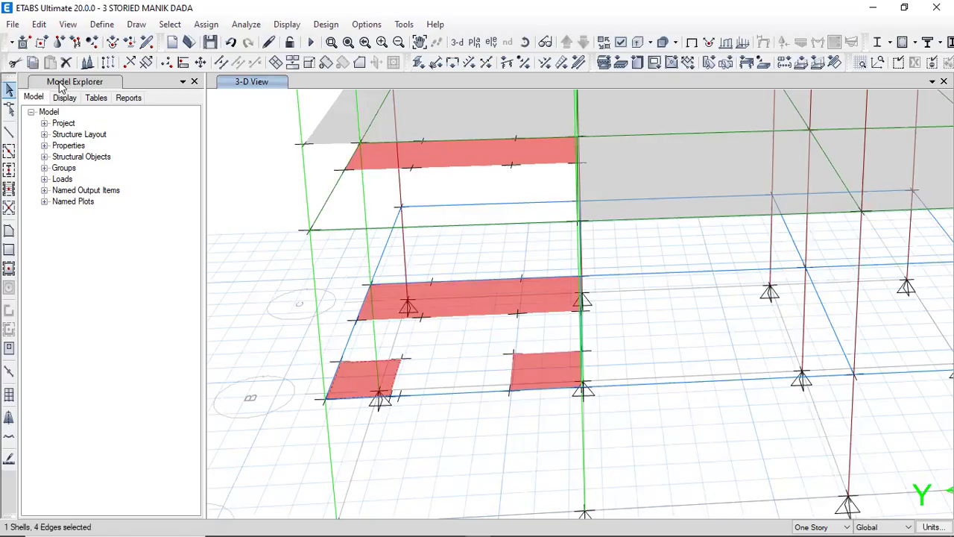
{"action": "left_click", "coordinate": [39, 24]}
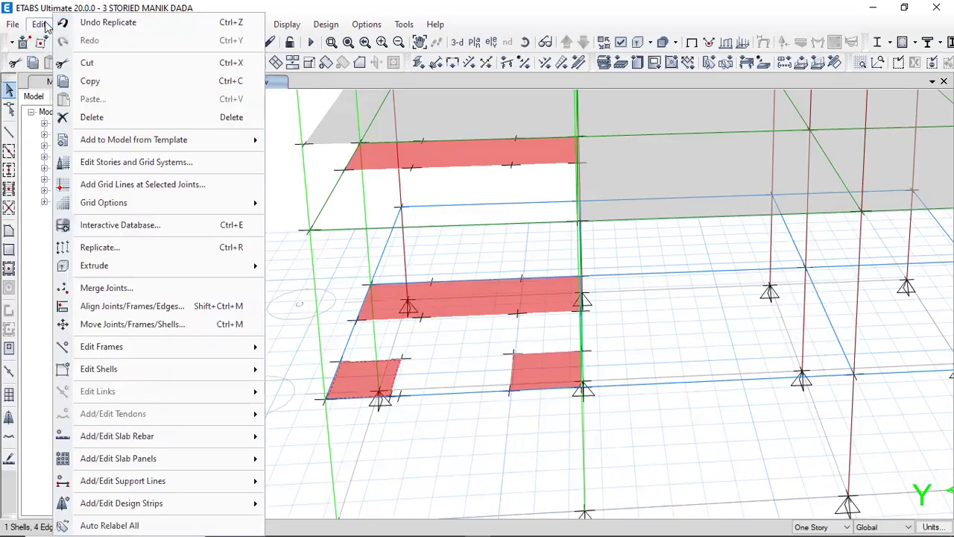
{"action": "left_click", "coordinate": [117, 83]}
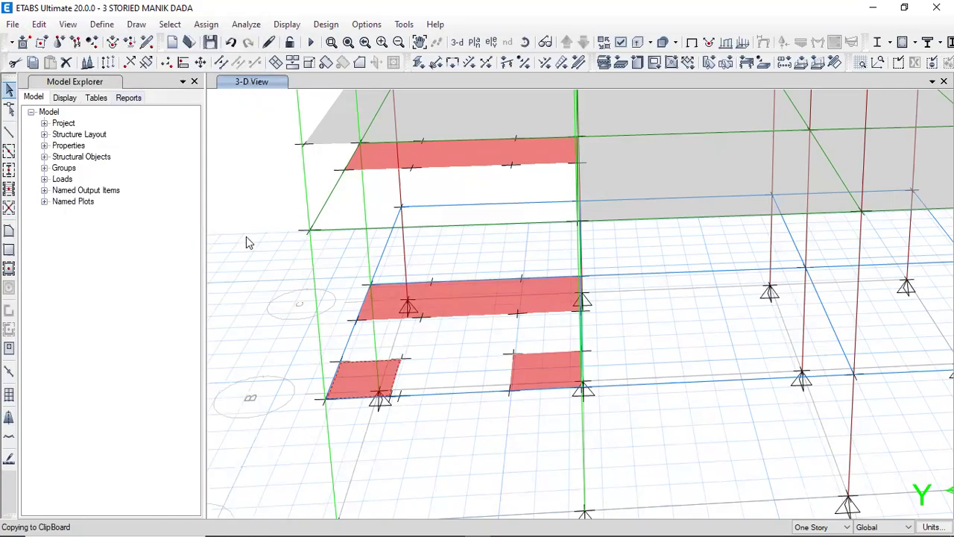
Step: Reselect and copy the GF corner slab at grids A and 4, then open the paste coordinate offsets
{"action": "left_click", "coordinate": [359, 376]}
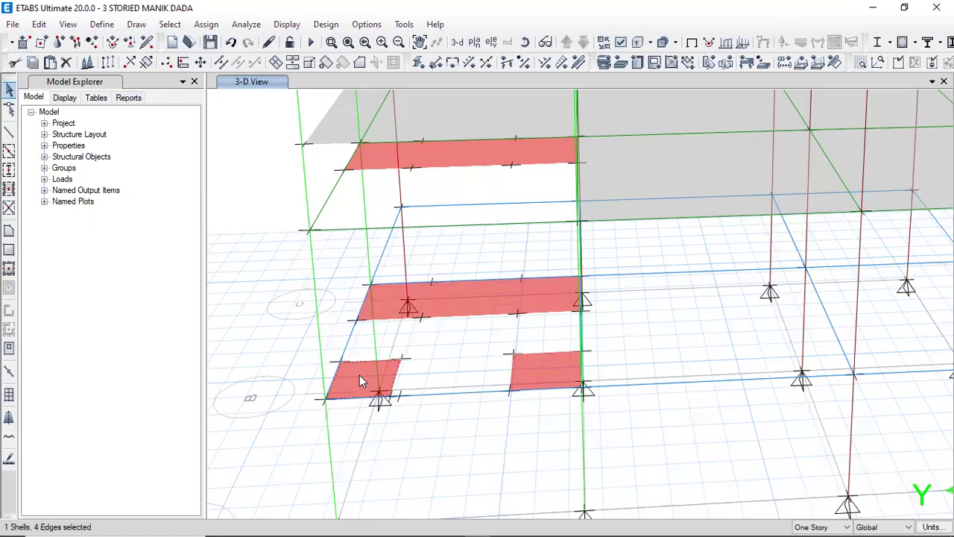
{"action": "left_click", "coordinate": [359, 375]}
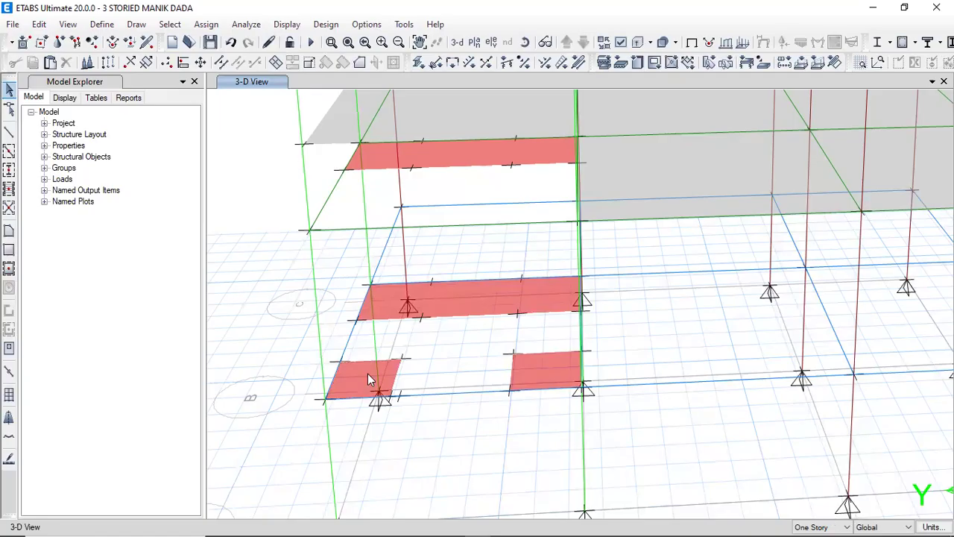
{"action": "left_click", "coordinate": [356, 375]}
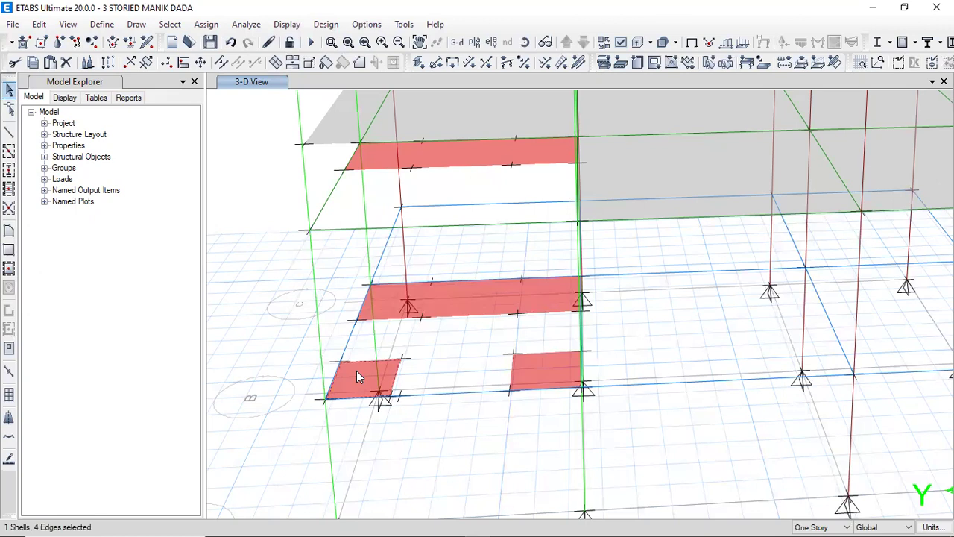
{"action": "left_click", "coordinate": [39, 24]}
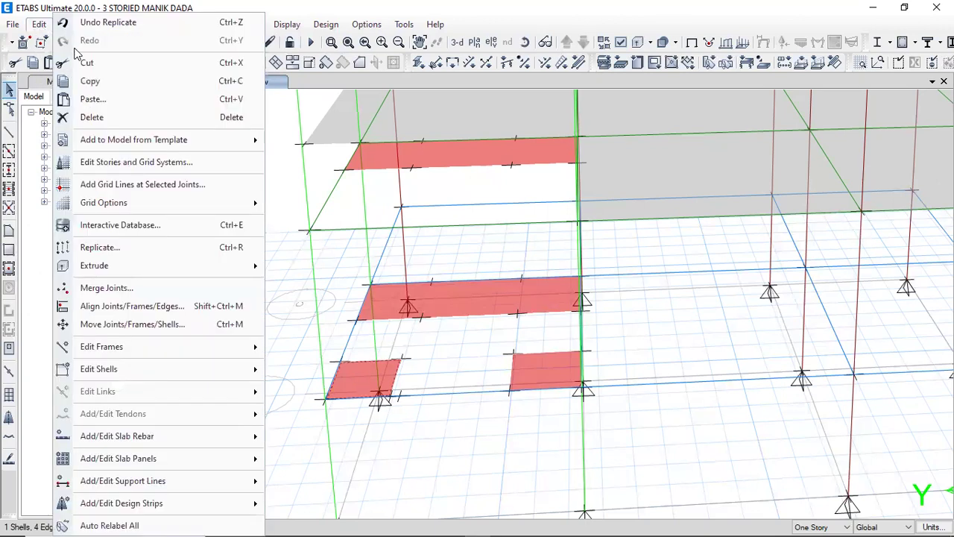
{"action": "left_click", "coordinate": [91, 83]}
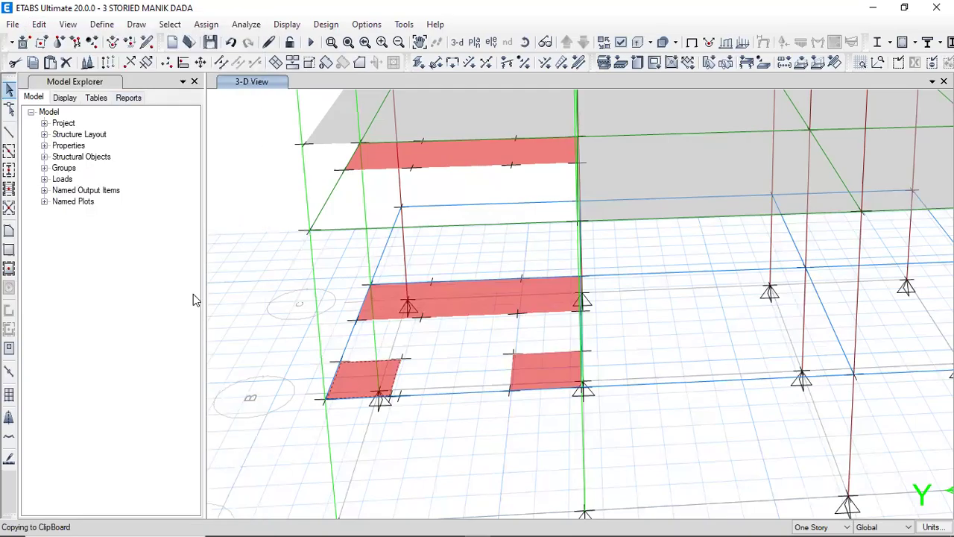
{"action": "left_click", "coordinate": [356, 377]}
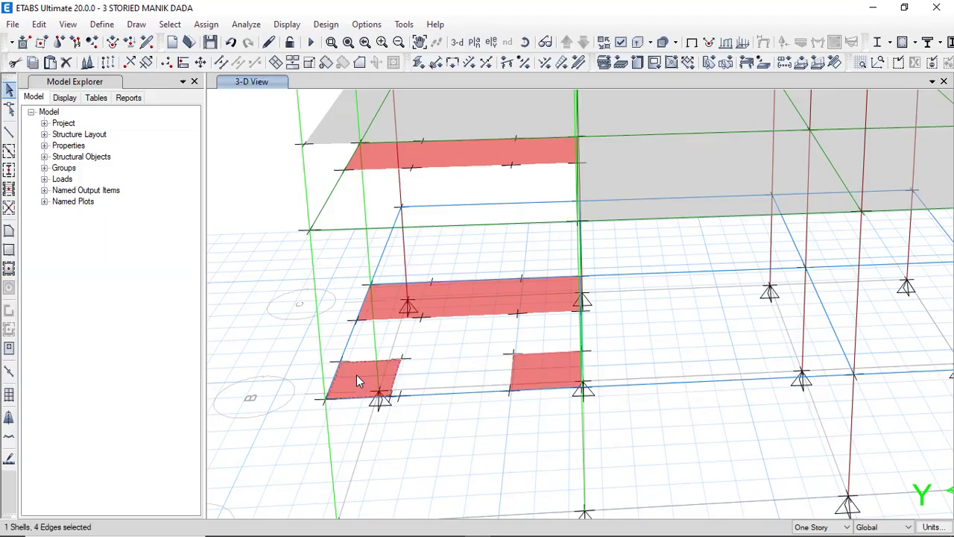
{"action": "left_click", "coordinate": [39, 23]}
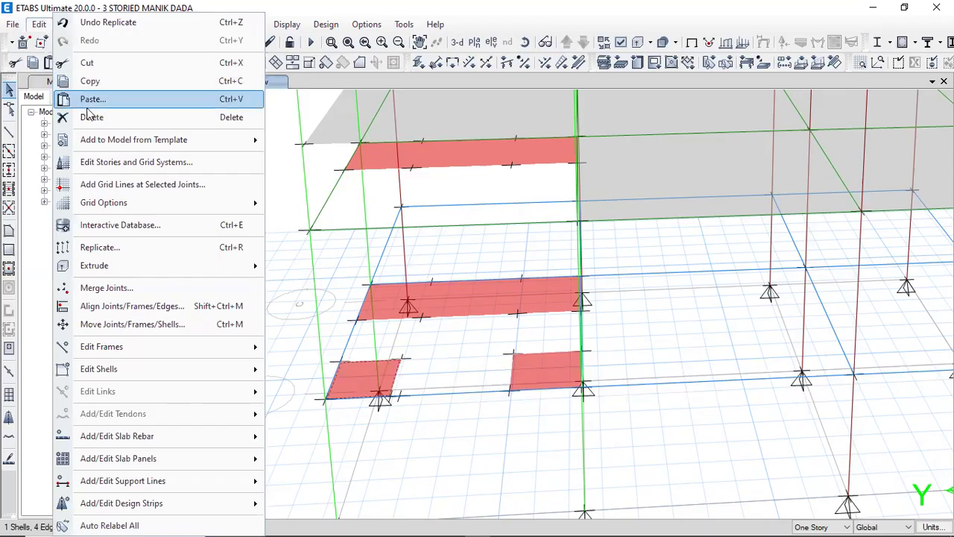
{"action": "left_click", "coordinate": [104, 100]}
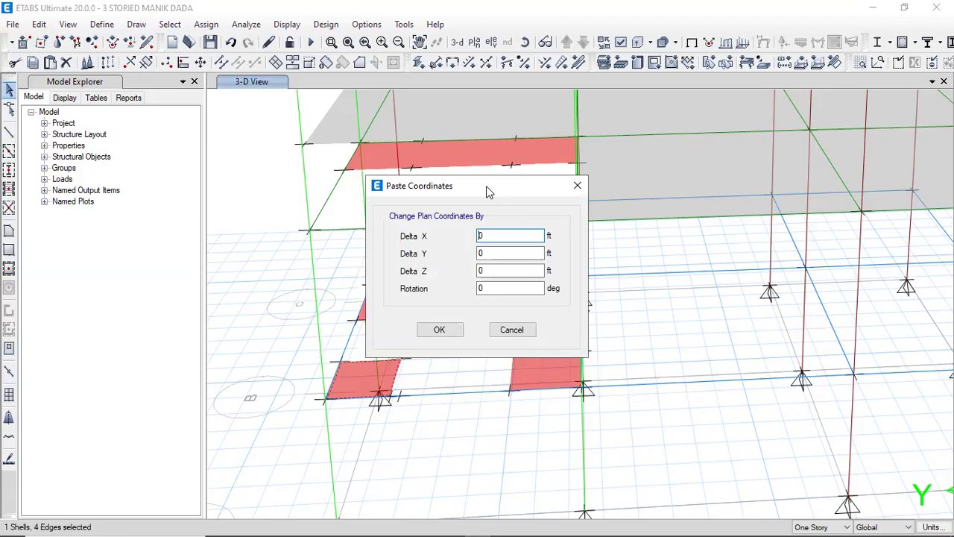
{"action": "left_click_drag", "start_coordinate": [486, 185], "coordinate": [192, 175]}
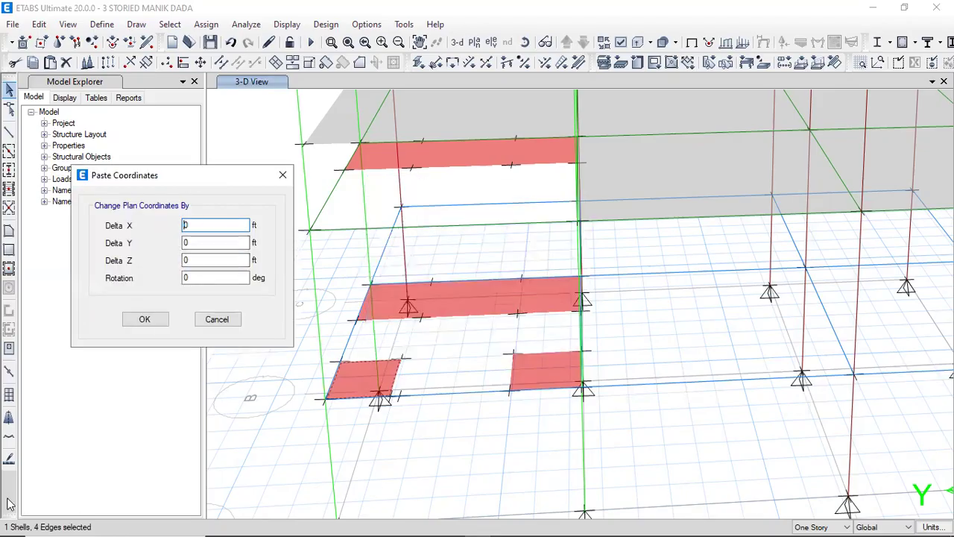
{"action": "left_click", "coordinate": [606, 345]}
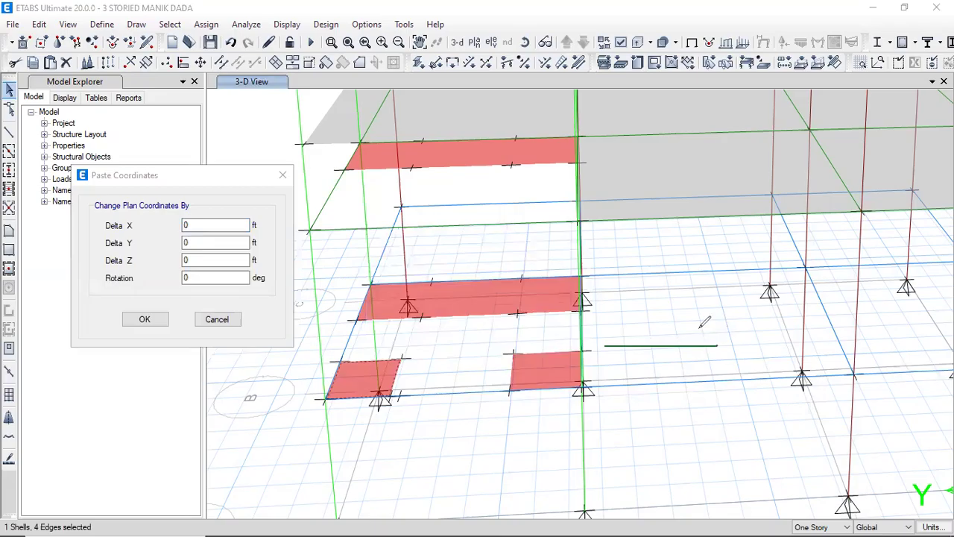
{"action": "left_click_drag", "start_coordinate": [596, 224], "coordinate": [607, 337]}
{"action": "mouse_move", "coordinate": [588, 246]}
{"action": "left_mouse_down"}
{"action": "mouse_move", "coordinate": [598, 223]}
{"action": "mouse_move", "coordinate": [623, 238]}
{"action": "left_mouse_up"}
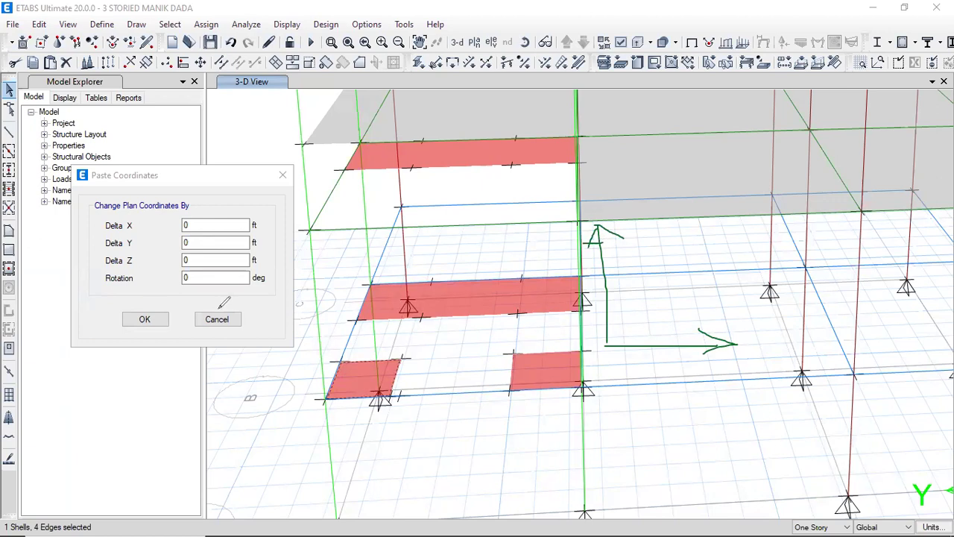
{"action": "left_click_drag", "start_coordinate": [662, 352], "coordinate": [670, 247]}
{"action": "mouse_move", "coordinate": [608, 341]}
{"action": "left_mouse_down"}
{"action": "mouse_move", "coordinate": [703, 287]}
{"action": "mouse_move", "coordinate": [686, 310]}
{"action": "left_mouse_up"}
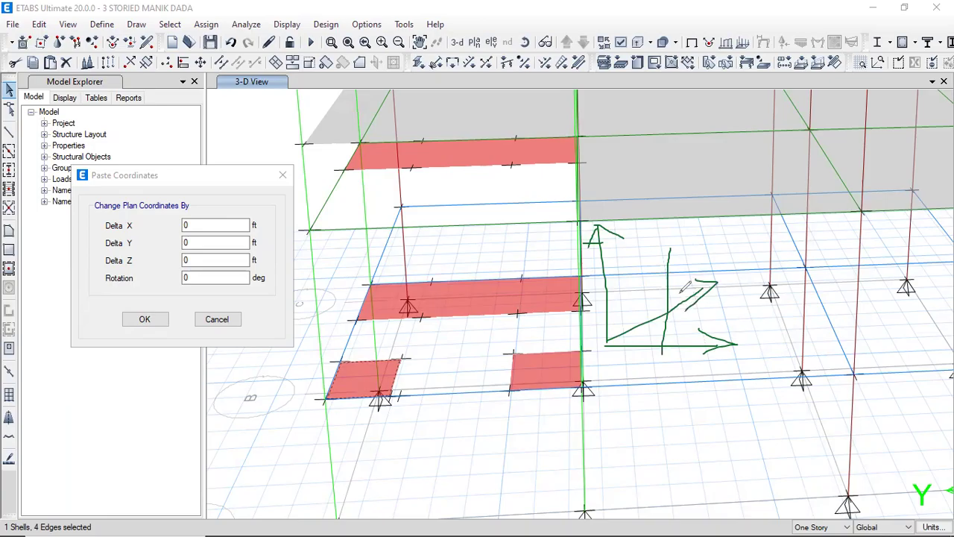
{"action": "left_click_drag", "start_coordinate": [696, 276], "coordinate": [704, 298]}
{"action": "key", "text": "Escape"}
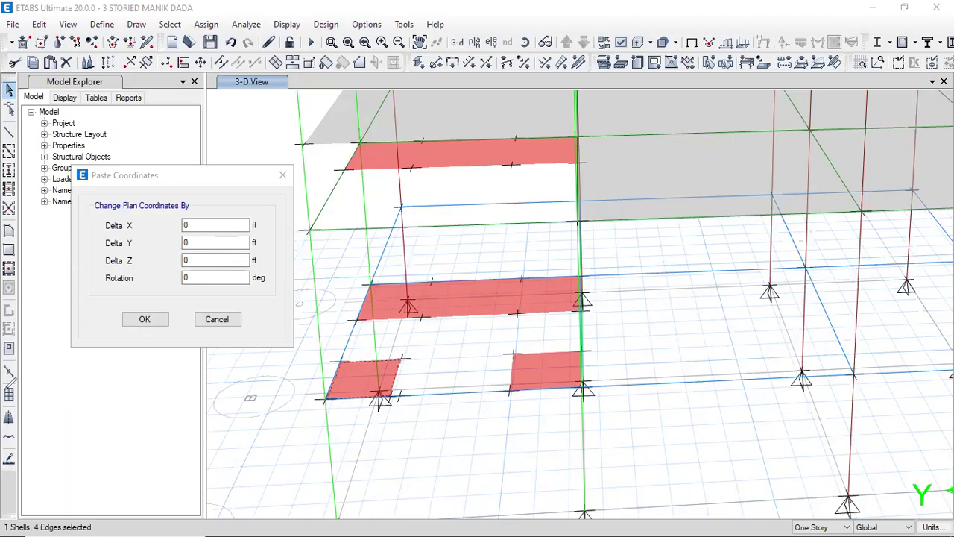
Step: Paste the copied corner slab with a Delta Z of 3 ft
{"action": "left_click", "coordinate": [195, 260]}
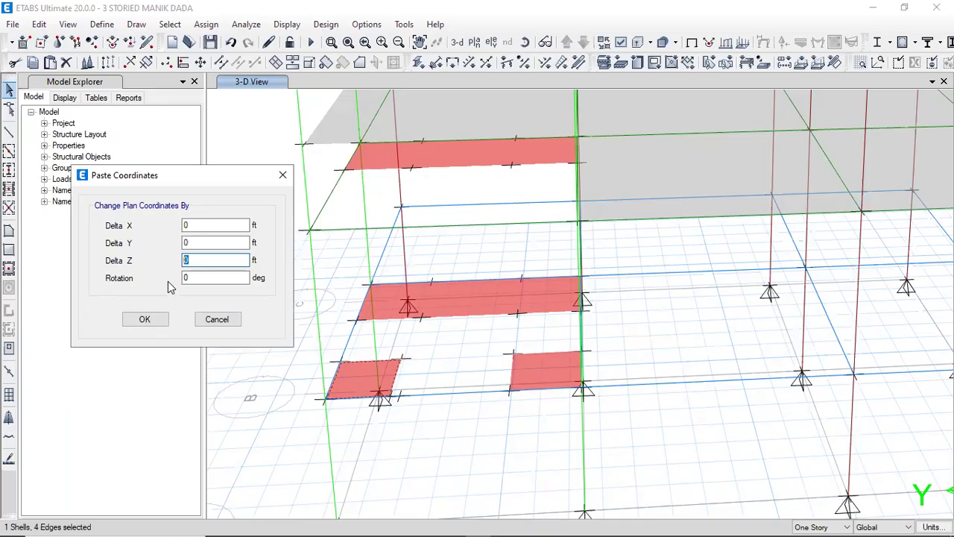
{"action": "left_click", "coordinate": [142, 319]}
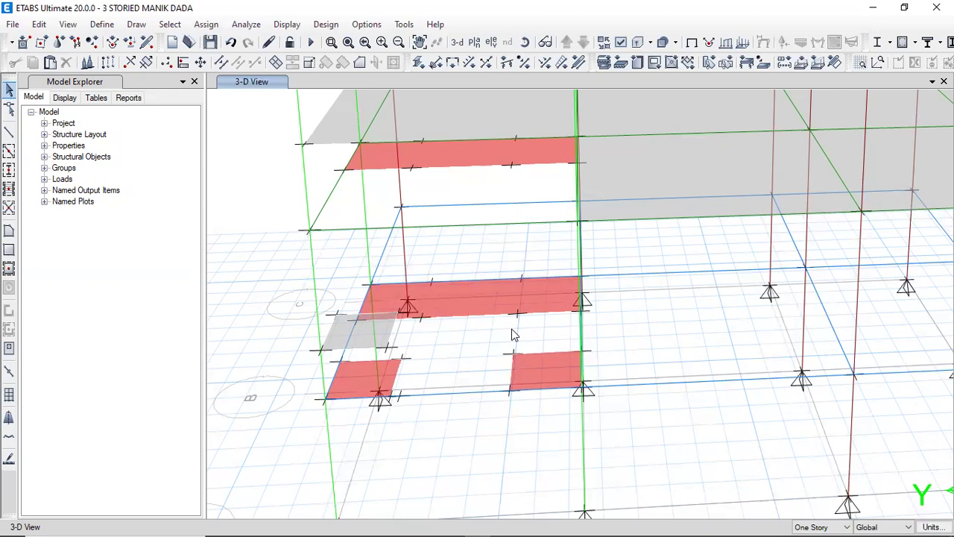
Step: Copy the GF corner slab at grids A and 3 and paste it with a Delta Z of 7 ft
{"action": "left_click", "coordinate": [540, 369]}
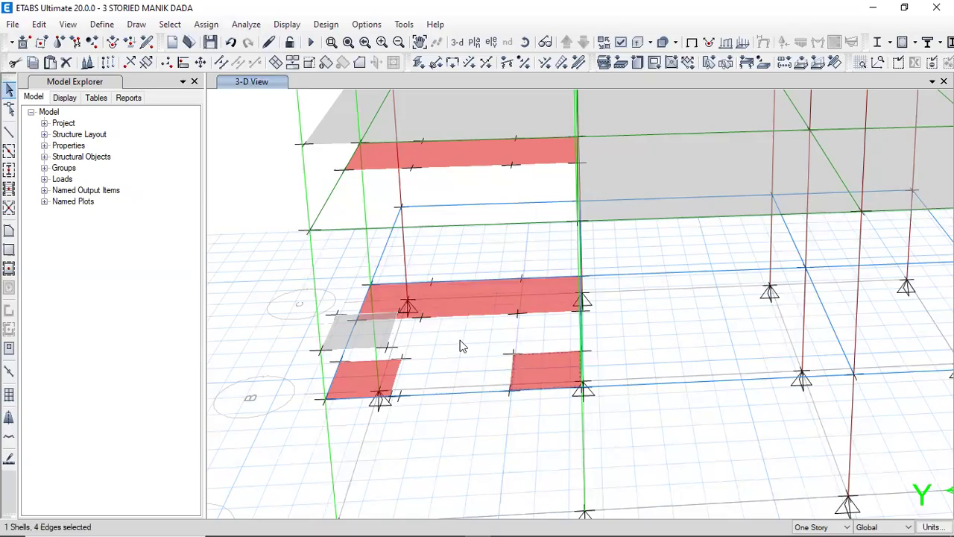
{"action": "left_click", "coordinate": [39, 26]}
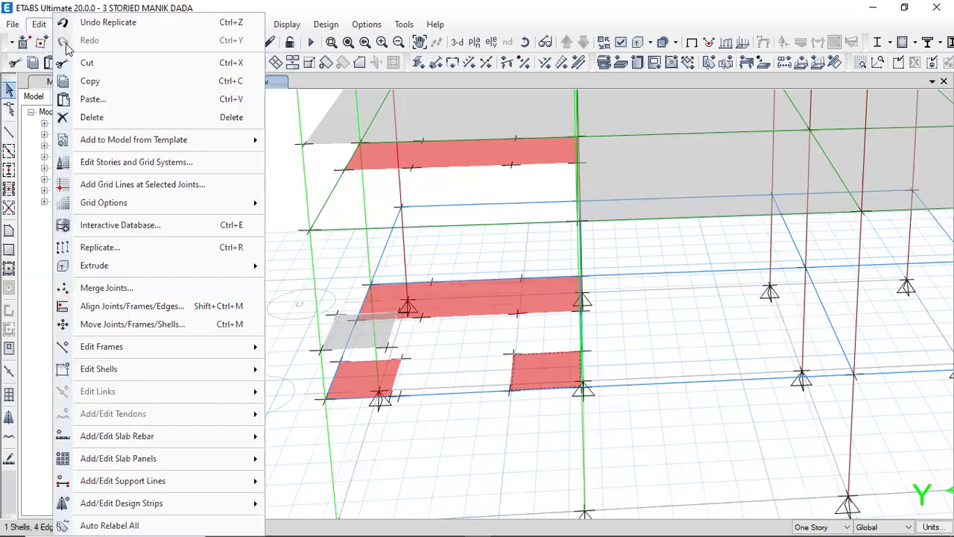
{"action": "left_click", "coordinate": [105, 81]}
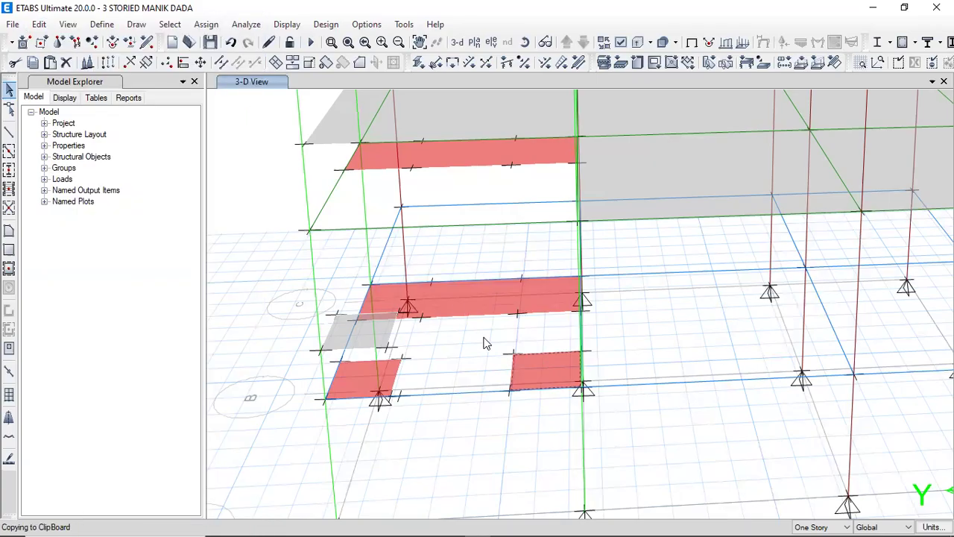
{"action": "left_click", "coordinate": [541, 369]}
{"action": "left_click", "coordinate": [39, 24]}
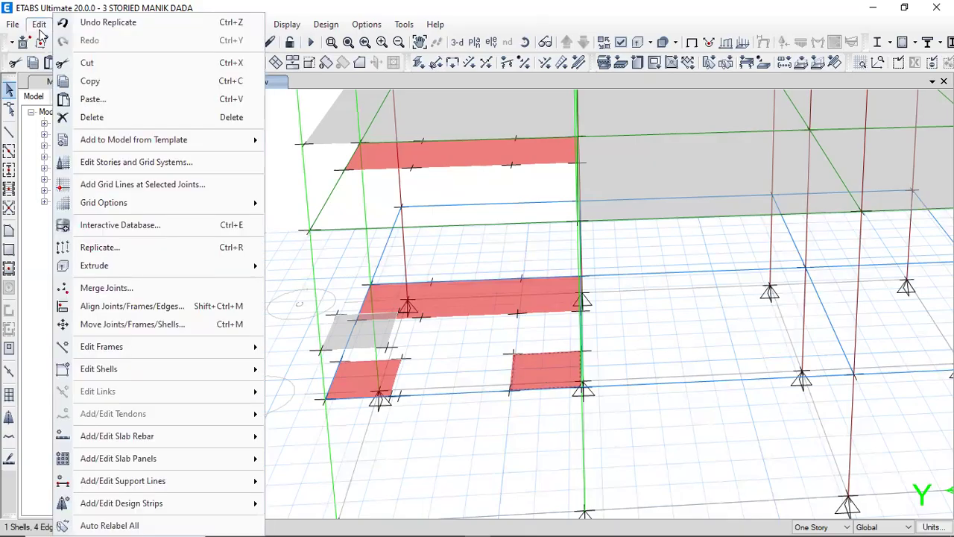
{"action": "left_click", "coordinate": [93, 95]}
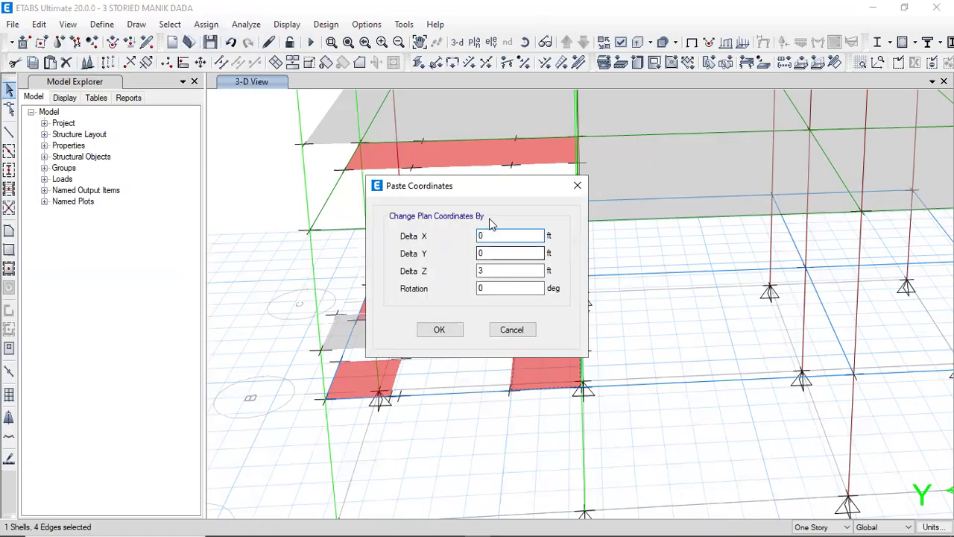
{"action": "left_click_drag", "start_coordinate": [466, 192], "coordinate": [253, 194]}
{"action": "double_click", "coordinate": [280, 274]}
{"action": "type", "text": "3"}
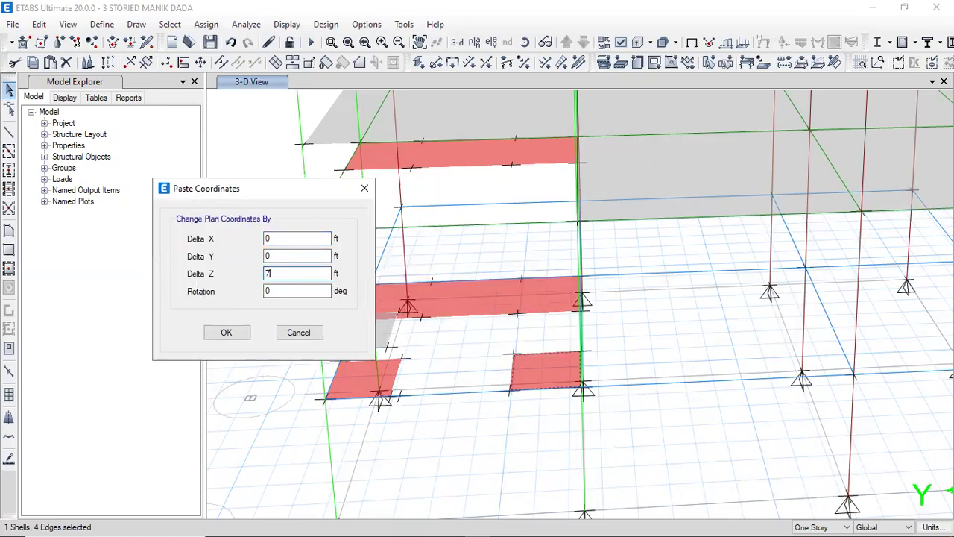
{"action": "left_click", "coordinate": [237, 336]}
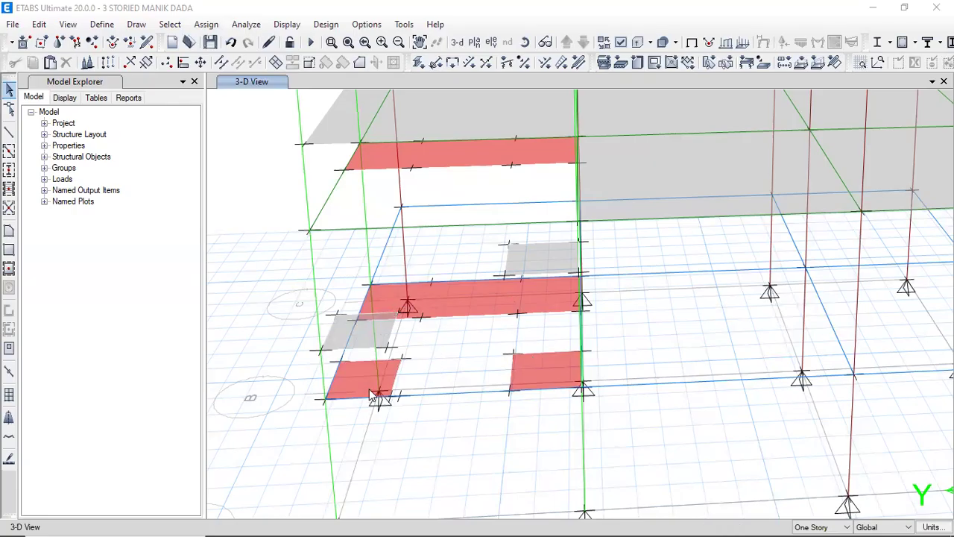
Step: Delete the two original corner slabs at GF level along grid A
{"action": "left_click", "coordinate": [541, 377]}
{"action": "left_click", "coordinate": [360, 379]}
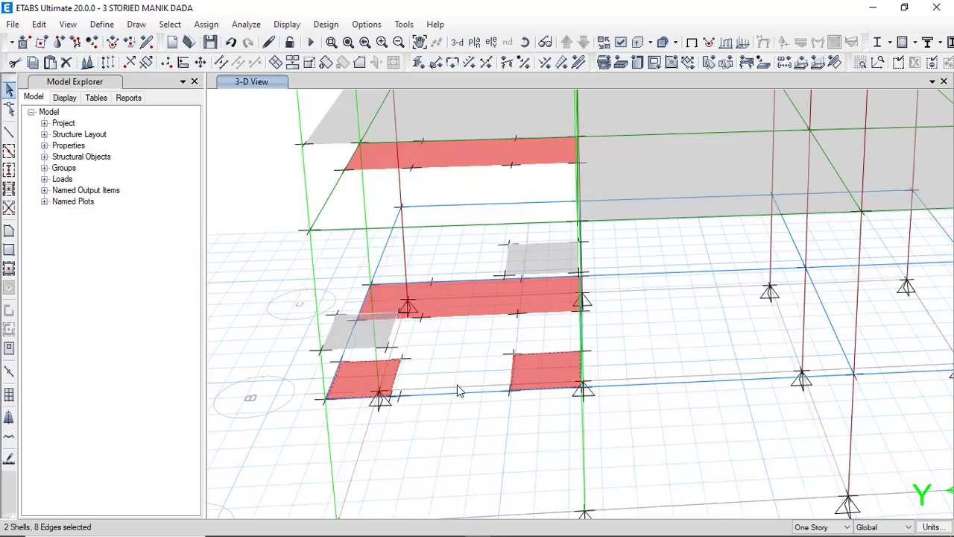
{"action": "key", "text": "Delete"}
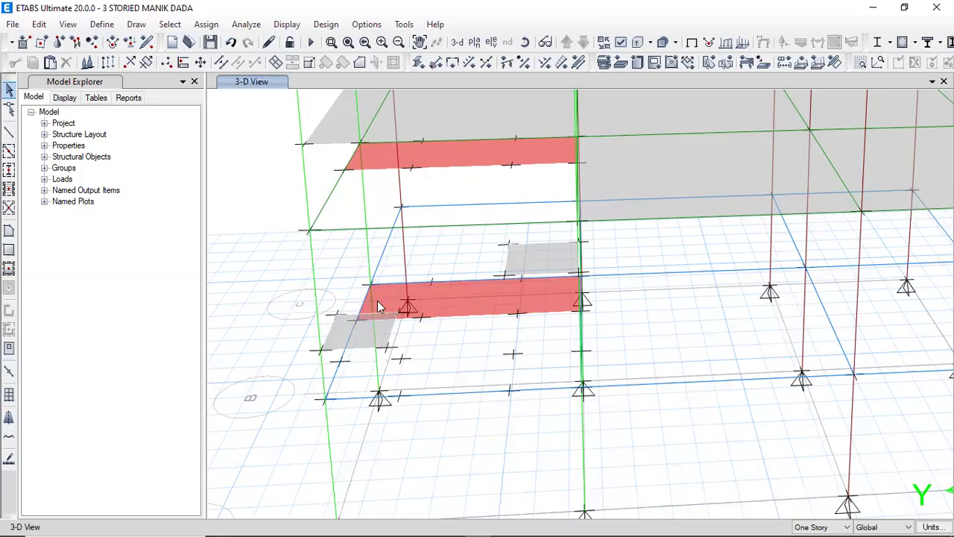
Step: Assign the STAIR-6" slab section to both raised corner slabs and clear the section labels from the 3D view
{"action": "left_click", "coordinate": [548, 260]}
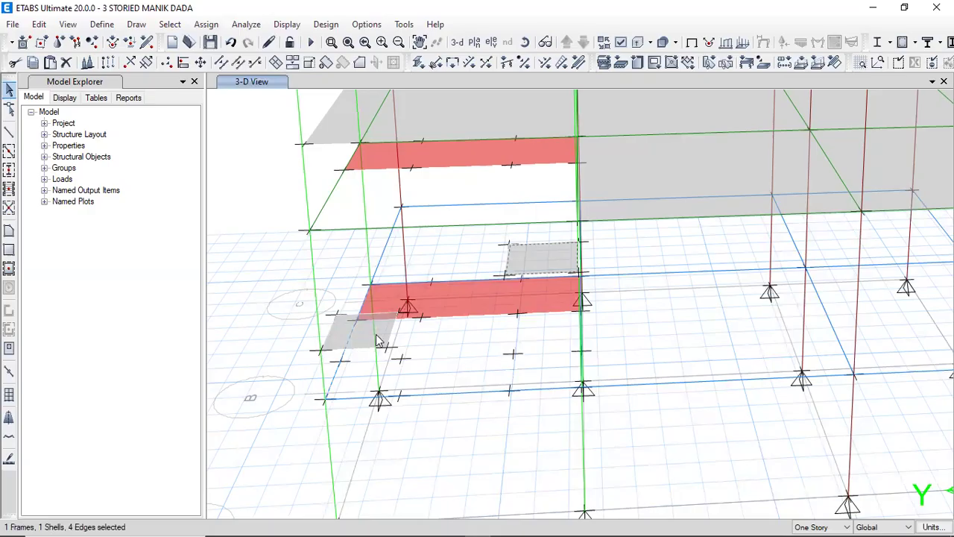
{"action": "key", "text": "Escape"}
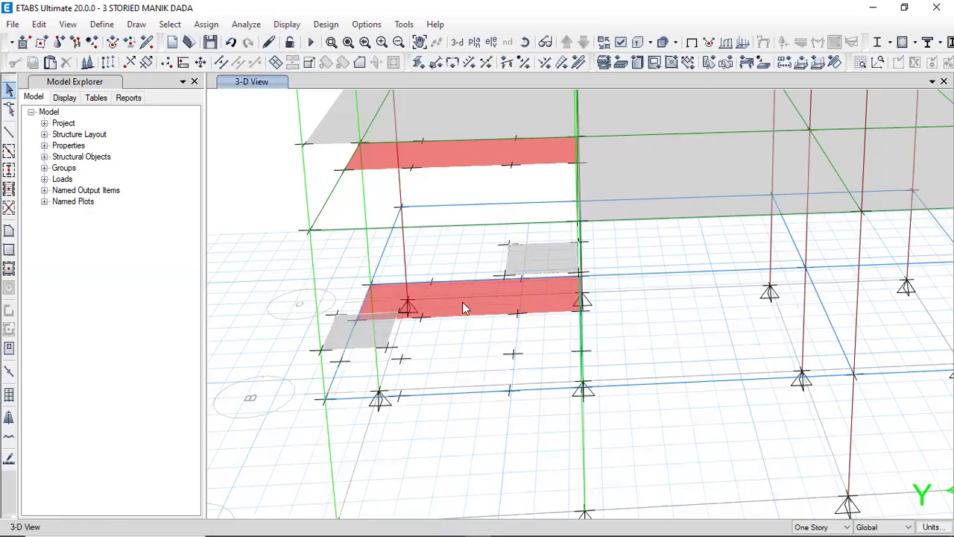
{"action": "left_click", "coordinate": [548, 260]}
{"action": "left_click", "coordinate": [385, 330]}
{"action": "left_click", "coordinate": [206, 25]}
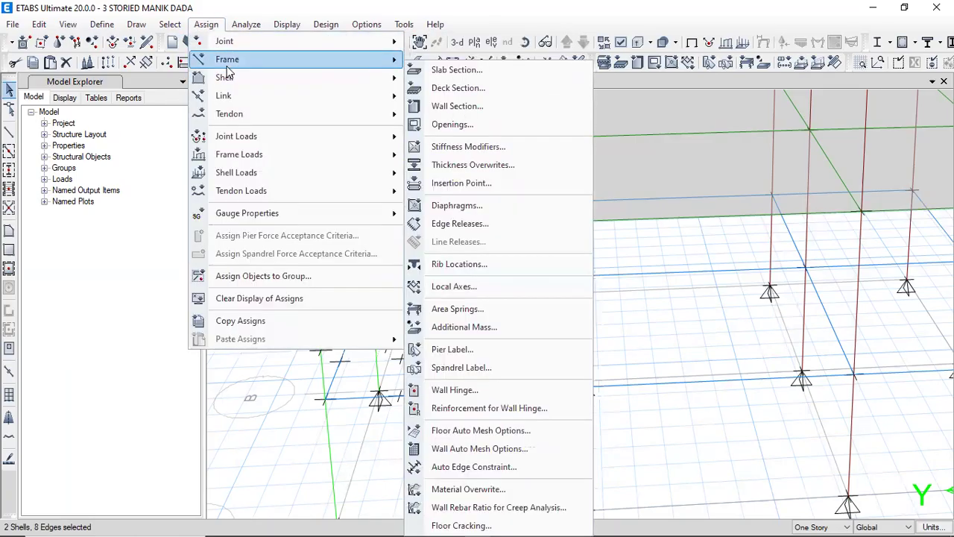
{"action": "mouse_move", "coordinate": [231, 66]}
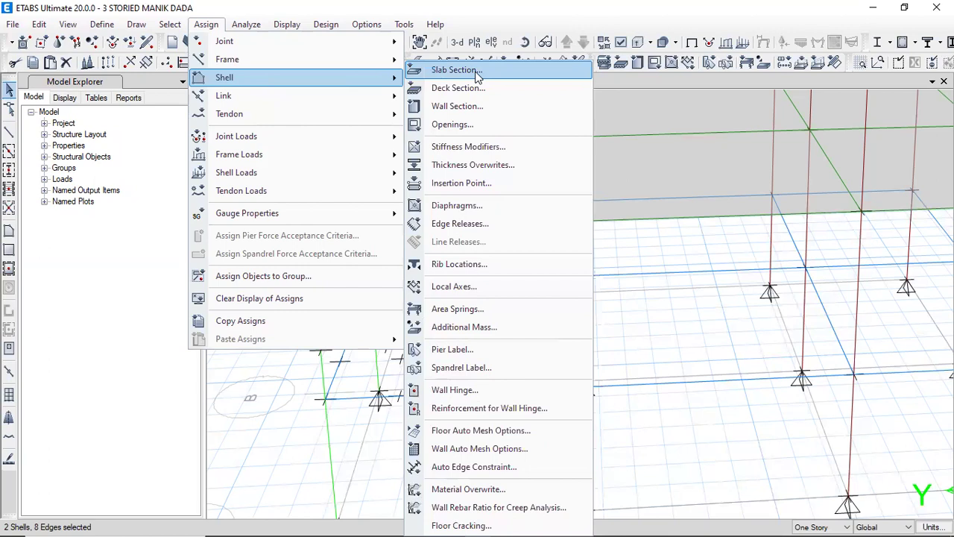
{"action": "left_click", "coordinate": [477, 75]}
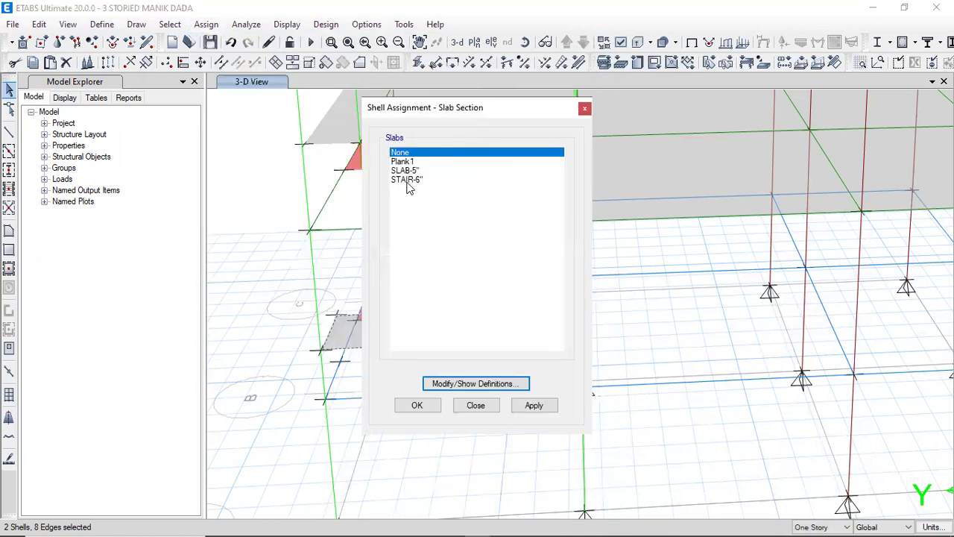
{"action": "left_click", "coordinate": [408, 181]}
{"action": "left_click", "coordinate": [543, 408]}
{"action": "left_click", "coordinate": [422, 406]}
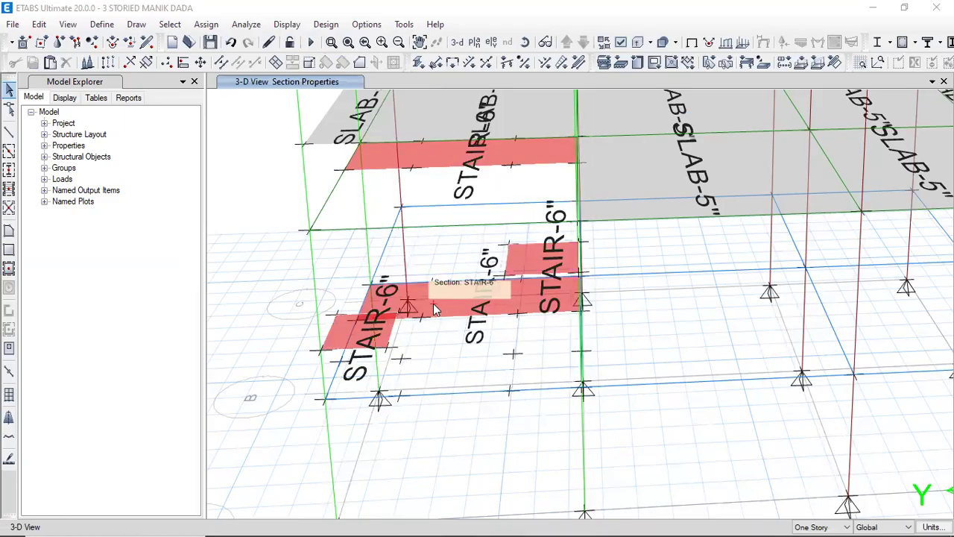
{"action": "scroll", "coordinate": [435, 305], "scroll_direction": "down", "scroll_amount": 5}
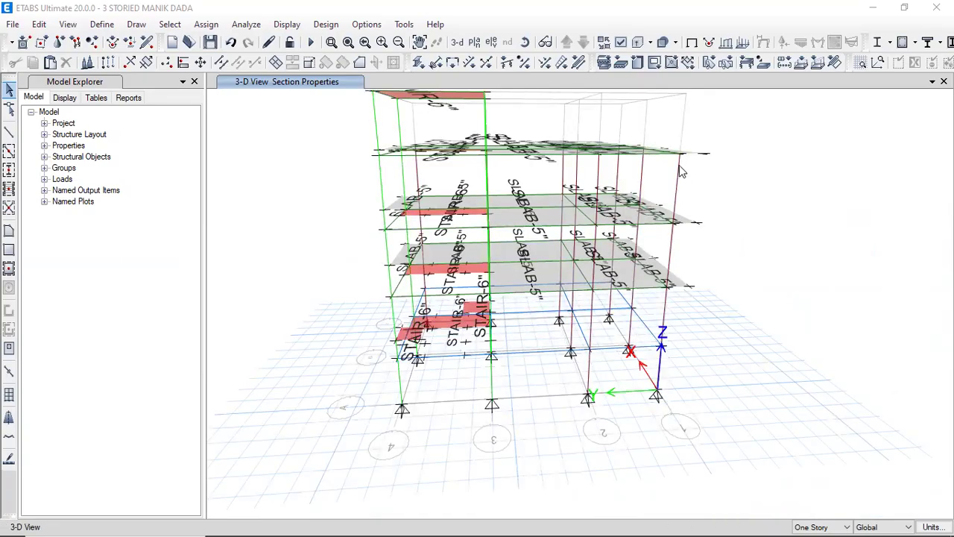
{"action": "left_click", "coordinate": [692, 45]}
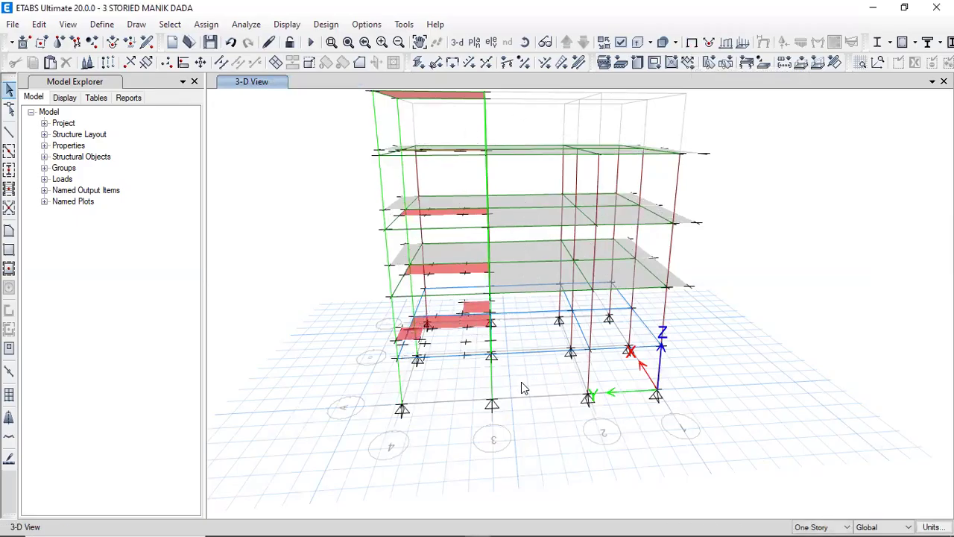
Step: Draw a sloped STAIR-6" flight slab from the grid 4 end of the GF stair slab to the 3 ft corner landing
{"action": "left_click", "coordinate": [524, 41]}
{"action": "left_click_drag", "start_coordinate": [439, 428], "coordinate": [576, 422]}
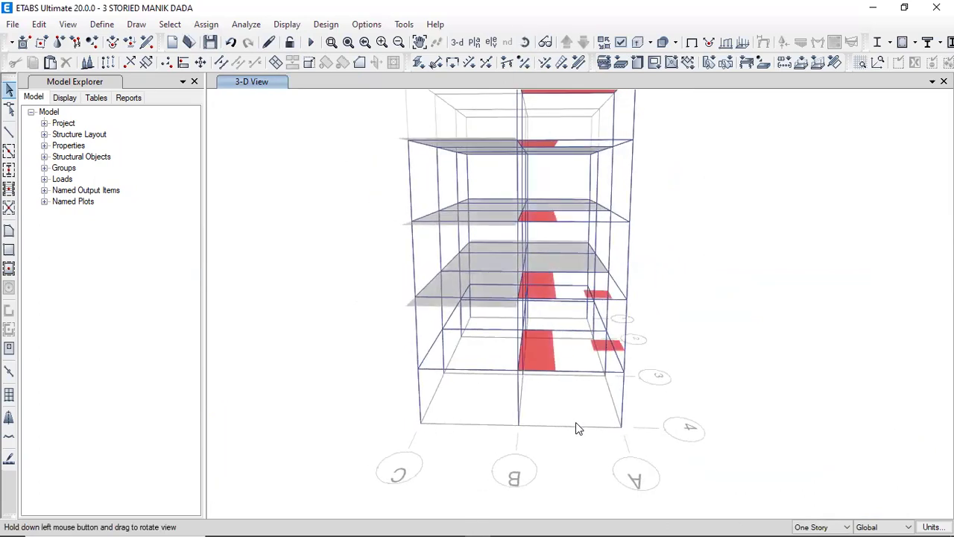
{"action": "scroll", "coordinate": [589, 377], "scroll_direction": "up", "scroll_amount": 3}
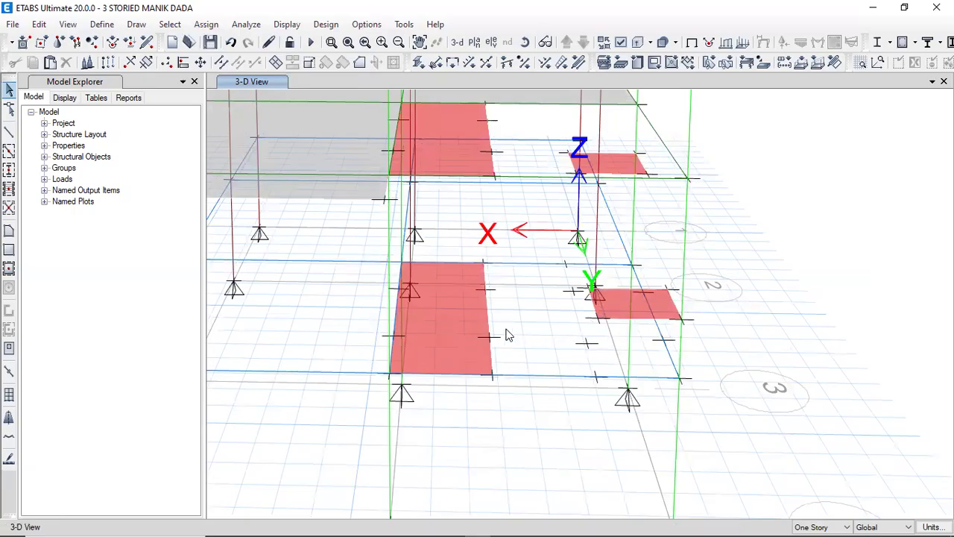
{"action": "scroll", "coordinate": [516, 328], "scroll_direction": "down", "scroll_amount": 3}
{"action": "scroll", "coordinate": [514, 326], "scroll_direction": "up", "scroll_amount": 3}
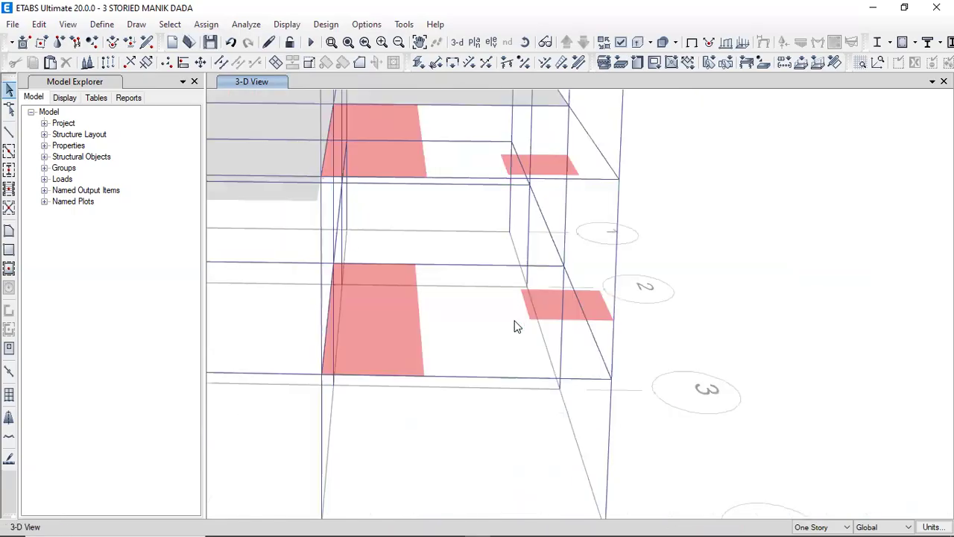
{"action": "scroll", "coordinate": [537, 306], "scroll_direction": "up", "scroll_amount": 2}
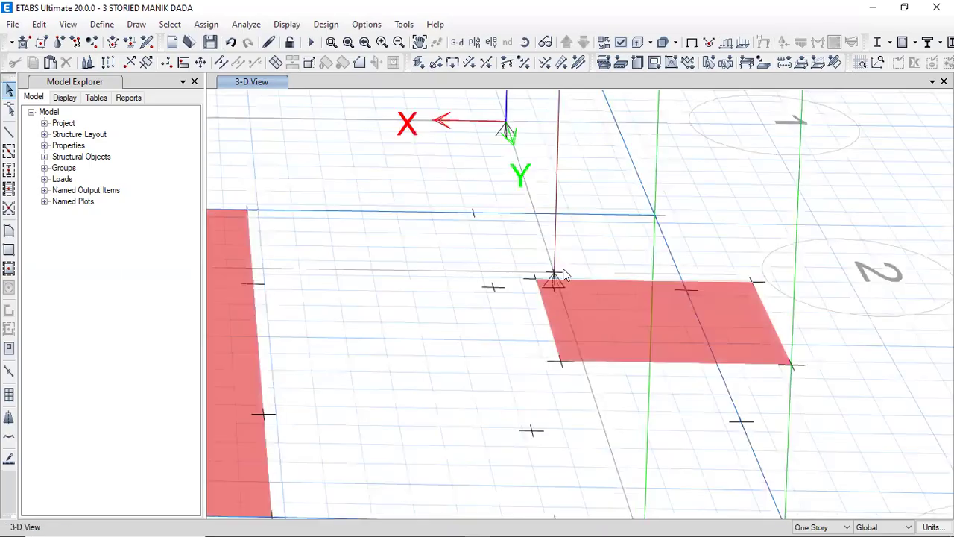
{"action": "scroll", "coordinate": [566, 278], "scroll_direction": "down", "scroll_amount": 2}
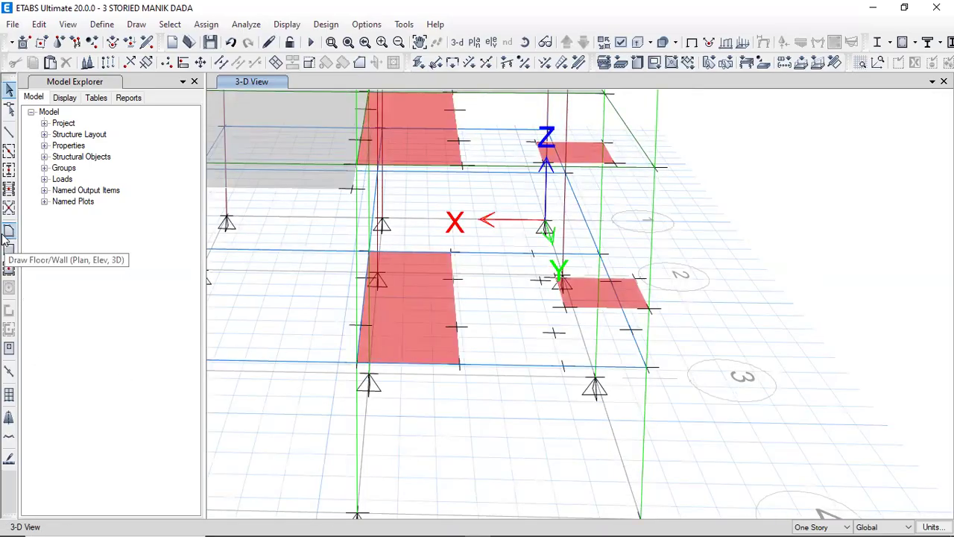
{"action": "left_click", "coordinate": [8, 231]}
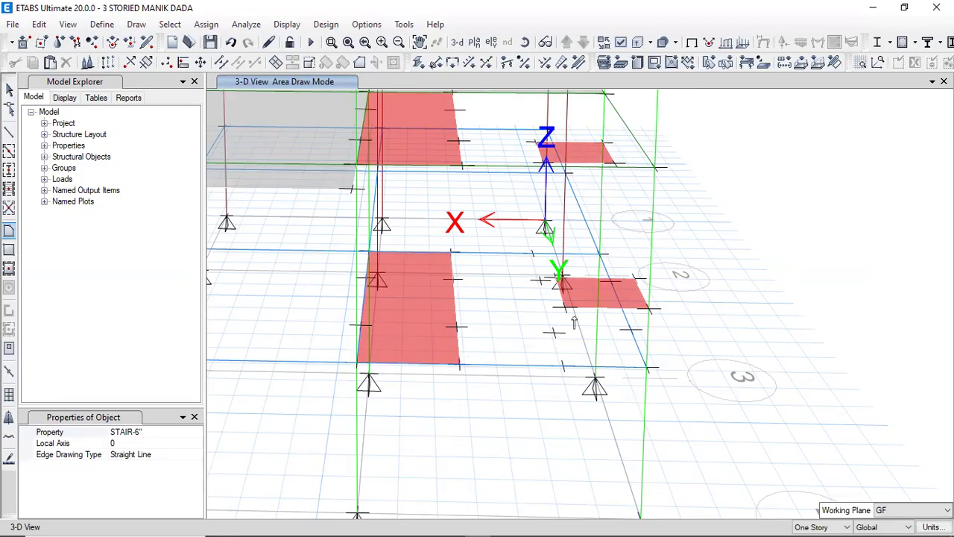
{"action": "scroll", "coordinate": [578, 283], "scroll_direction": "up", "scroll_amount": 3}
{"action": "scroll", "coordinate": [582, 273], "scroll_direction": "down", "scroll_amount": 2}
{"action": "scroll", "coordinate": [583, 271], "scroll_direction": "up", "scroll_amount": 3}
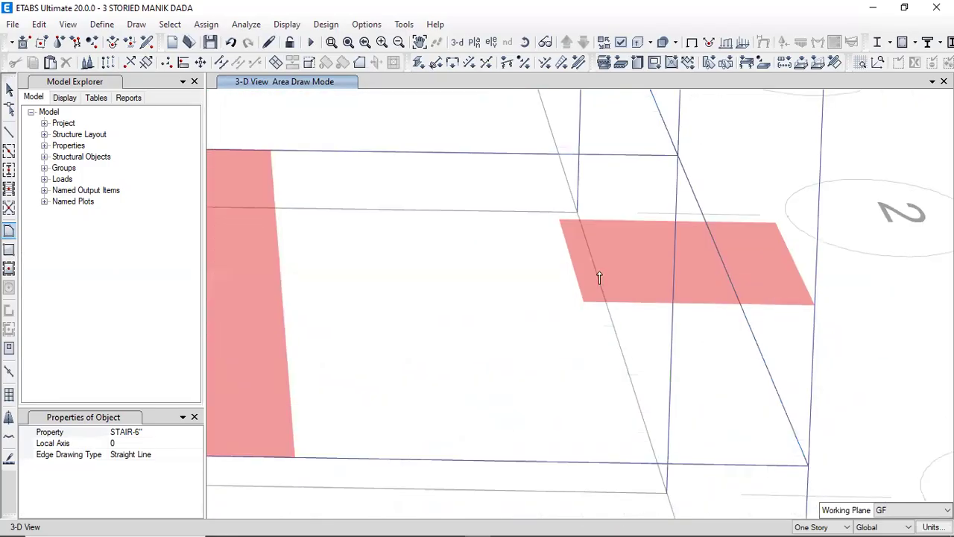
{"action": "scroll", "coordinate": [625, 282], "scroll_direction": "down", "scroll_amount": 3}
{"action": "scroll", "coordinate": [625, 282], "scroll_direction": "up", "scroll_amount": 2}
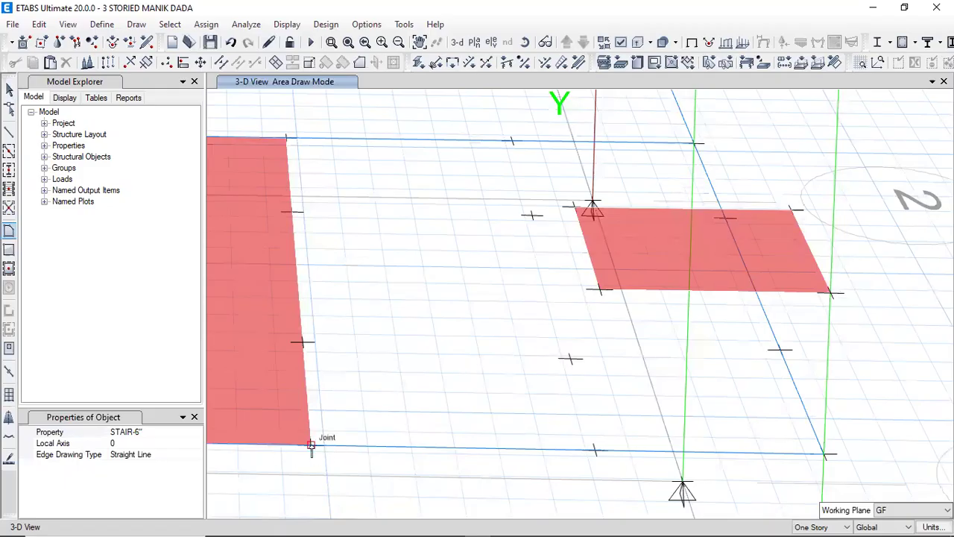
{"action": "left_click", "coordinate": [311, 445]}
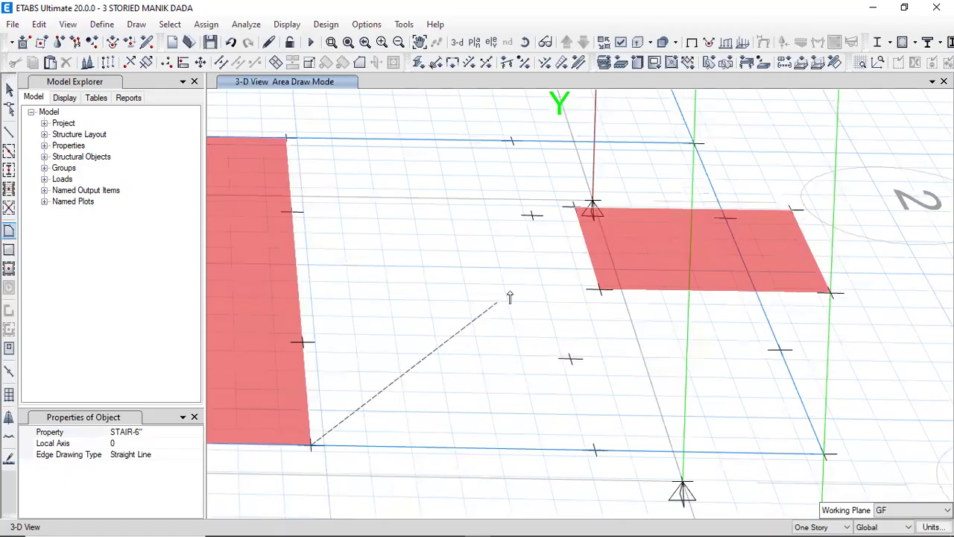
{"action": "left_click", "coordinate": [601, 290]}
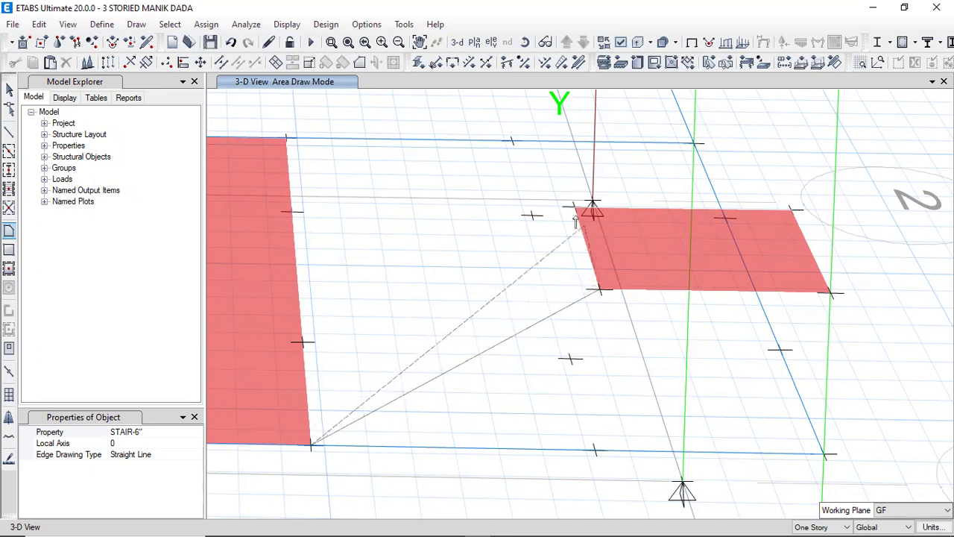
{"action": "left_click", "coordinate": [586, 208]}
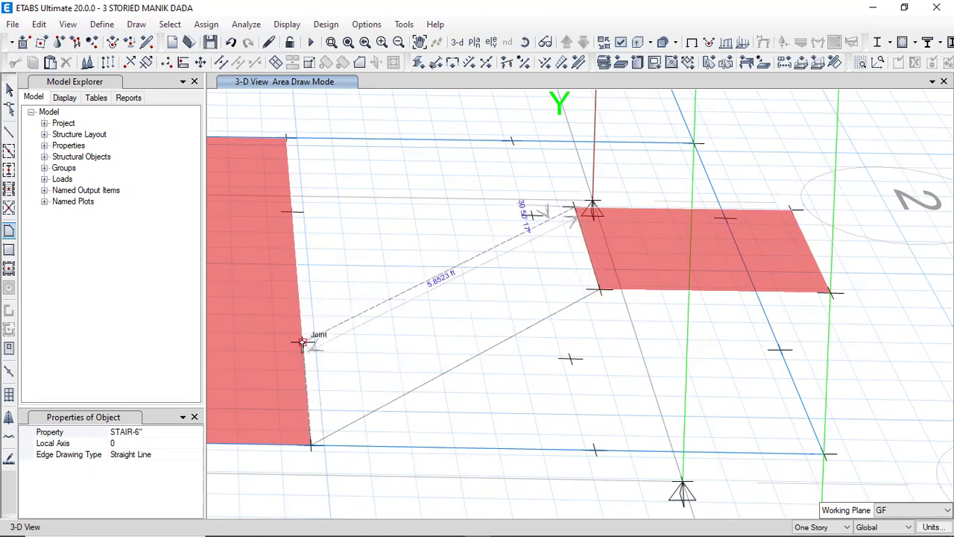
{"action": "left_click", "coordinate": [302, 343]}
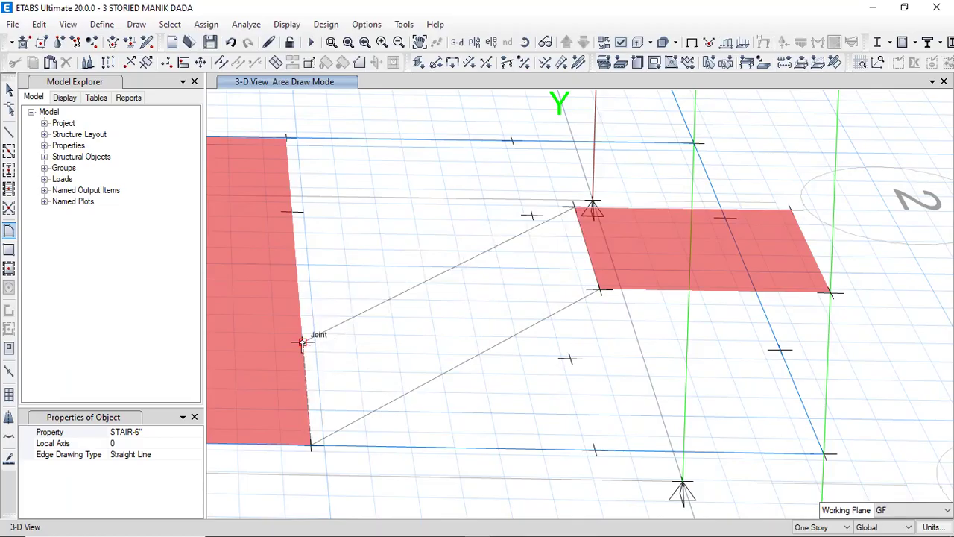
{"action": "key", "text": "Return"}
Step: Draw a second STAIR-6" flight slab along grid A, joining the 3 ft landing to the 7 ft landing
{"action": "mouse_move", "coordinate": [435, 332]}
{"action": "middle_mouse_down", "text": "shift"}
{"action": "mouse_move", "coordinate": [370, 355]}
{"action": "mouse_move", "coordinate": [426, 319]}
{"action": "middle_mouse_up", "text": "shift"}
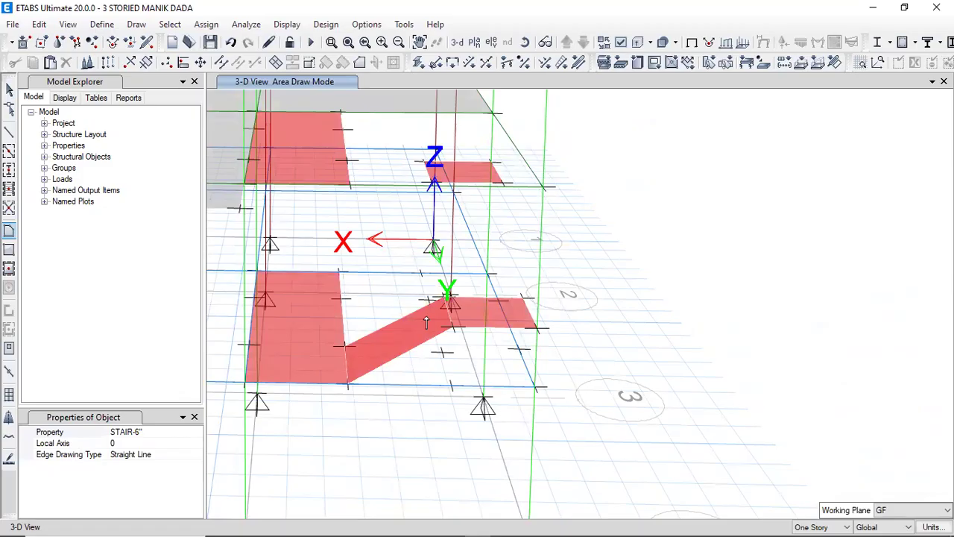
{"action": "scroll", "coordinate": [707, 293], "scroll_direction": "down", "scroll_amount": 5}
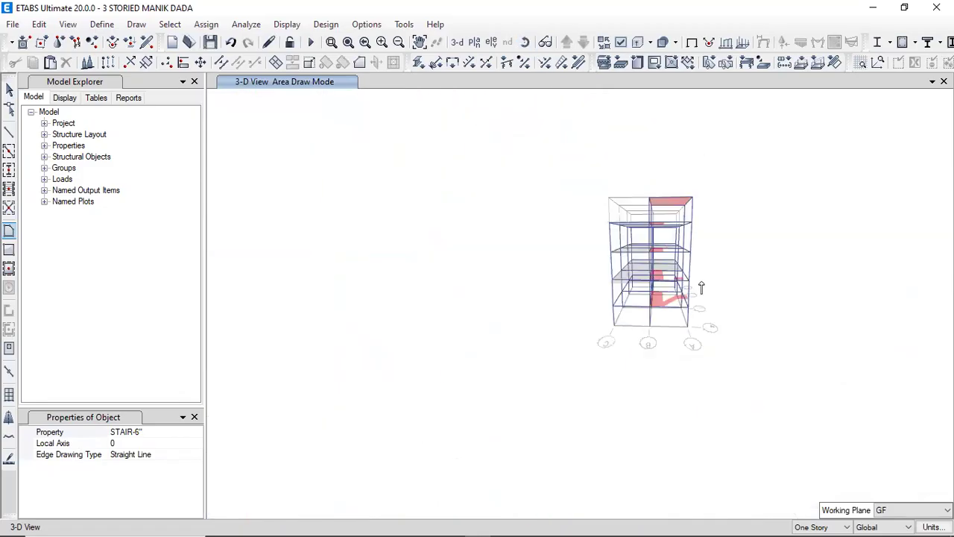
{"action": "scroll", "coordinate": [674, 263], "scroll_direction": "up", "scroll_amount": 2}
{"action": "left_click", "coordinate": [525, 42]}
{"action": "left_click_drag", "start_coordinate": [765, 307], "coordinate": [641, 299]}
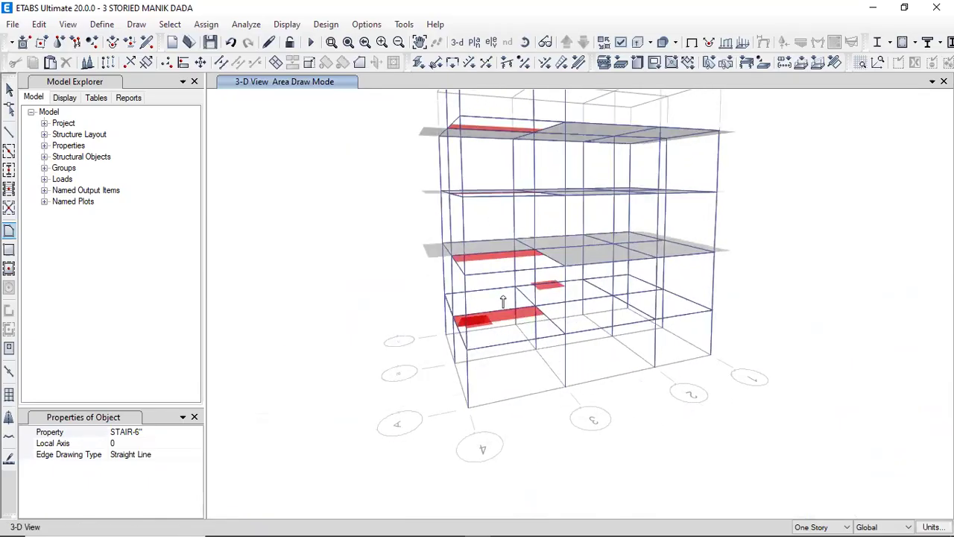
{"action": "scroll", "coordinate": [498, 300], "scroll_direction": "up", "scroll_amount": 3}
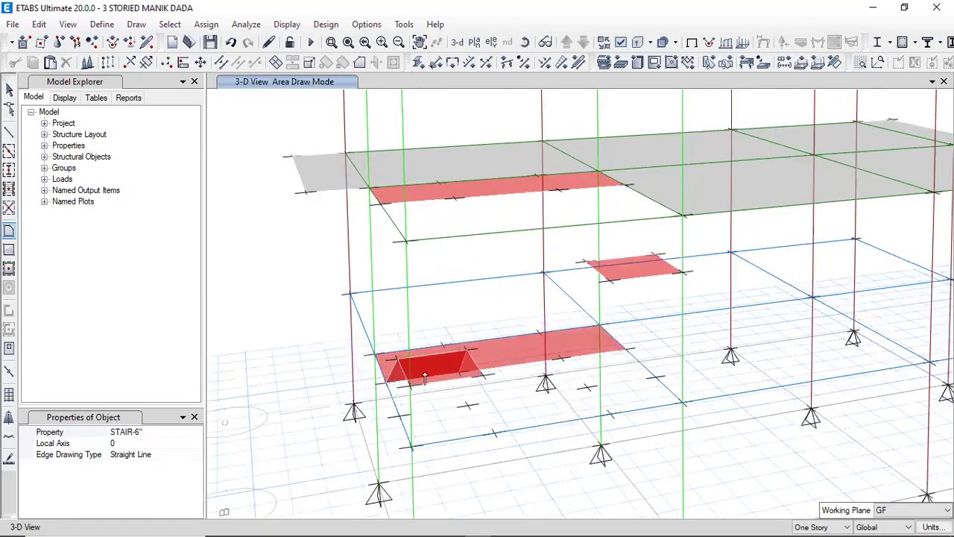
{"action": "left_click", "coordinate": [483, 375]}
{"action": "left_click", "coordinate": [609, 282]}
{"action": "left_click", "coordinate": [585, 264]}
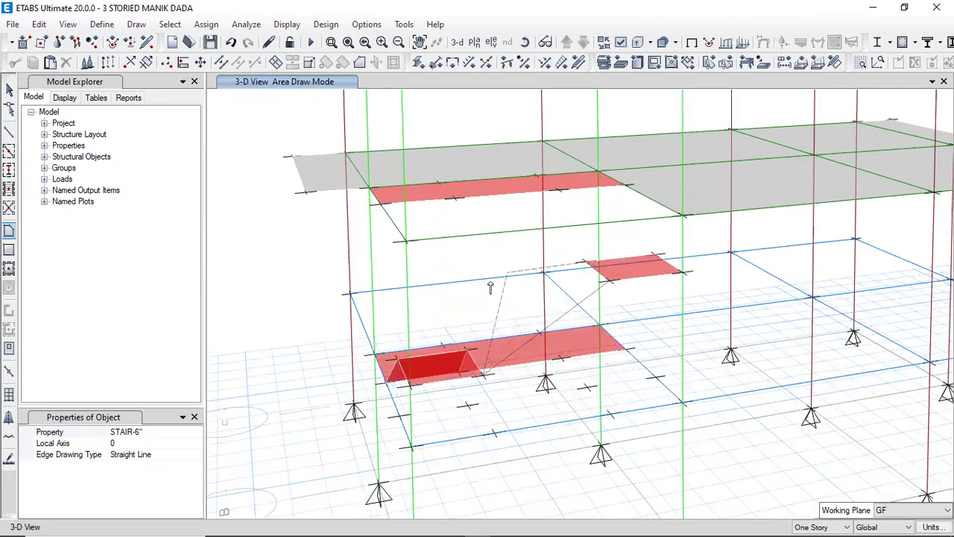
{"action": "left_click", "coordinate": [470, 352]}
{"action": "key", "text": "Return"}
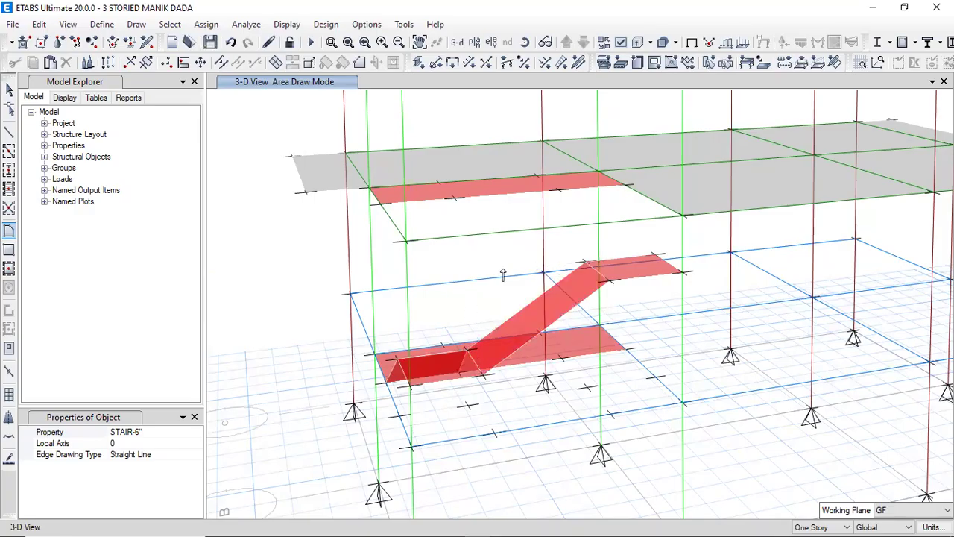
Step: Draw the third STAIR-6" flight slab from the 7 ft landing to the grid 3 end of the stair slab one story above GF
{"action": "left_click", "coordinate": [559, 192]}
{"action": "left_click", "coordinate": [586, 264]}
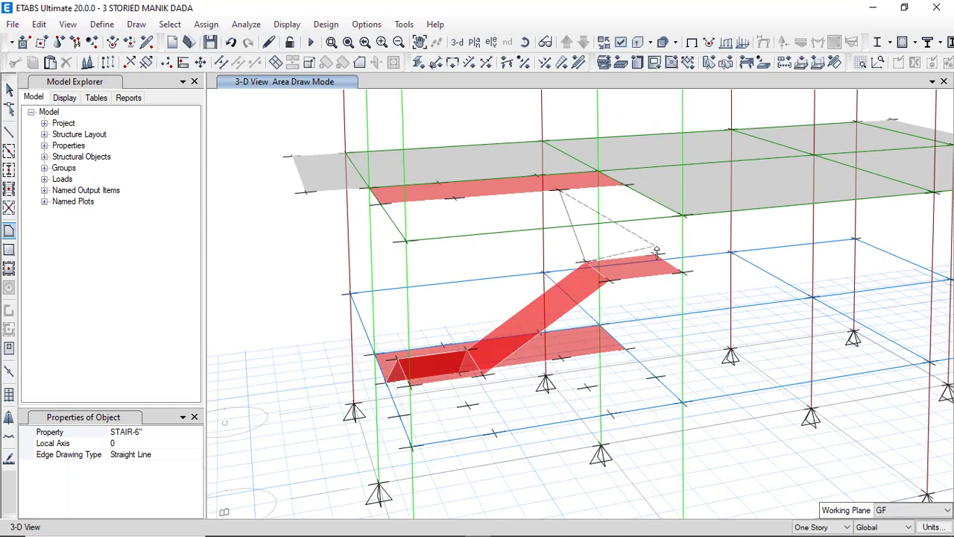
{"action": "left_click", "coordinate": [655, 254]}
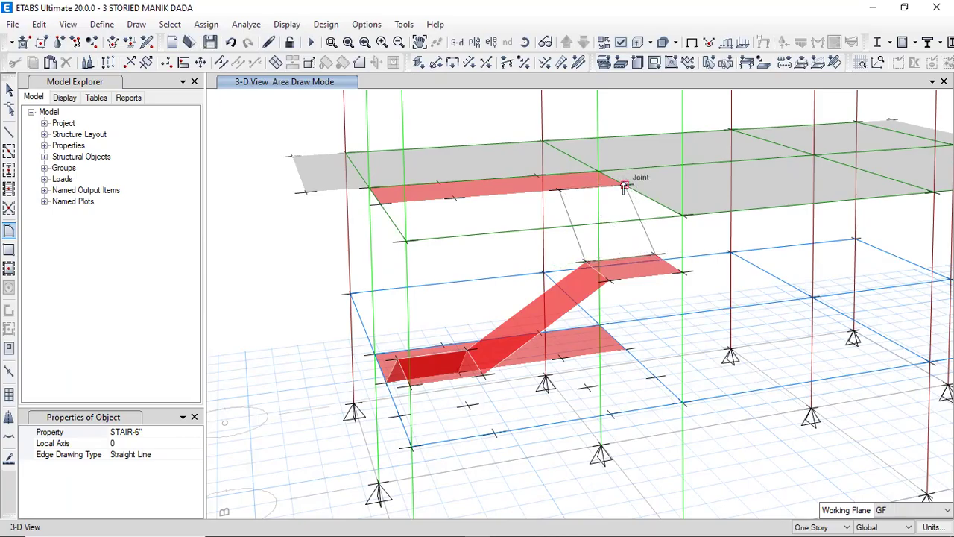
{"action": "double_click", "coordinate": [624, 186]}
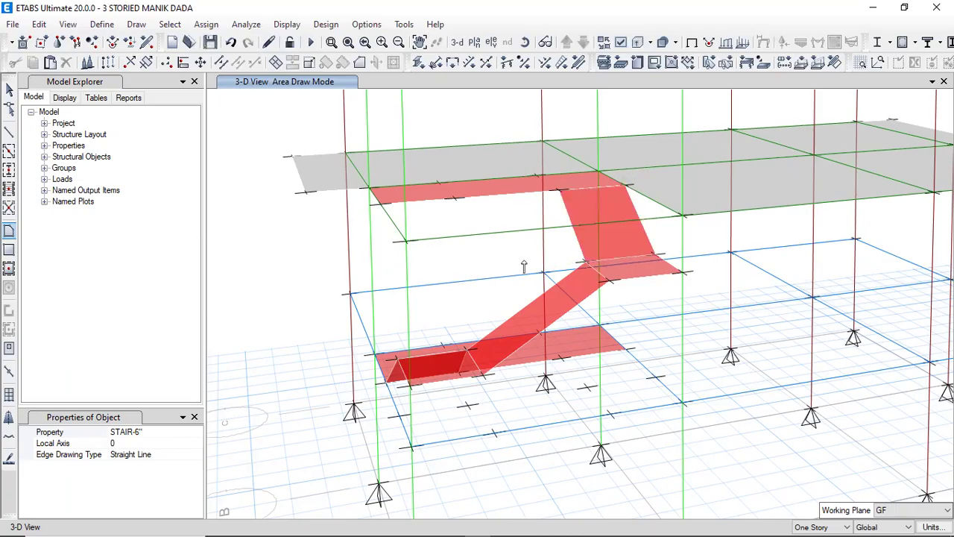
{"action": "scroll", "coordinate": [633, 254], "scroll_direction": "down", "scroll_amount": 5}
{"action": "scroll", "coordinate": [666, 281], "scroll_direction": "up", "scroll_amount": 4}
{"action": "scroll", "coordinate": [665, 276], "scroll_direction": "down", "scroll_amount": 5}
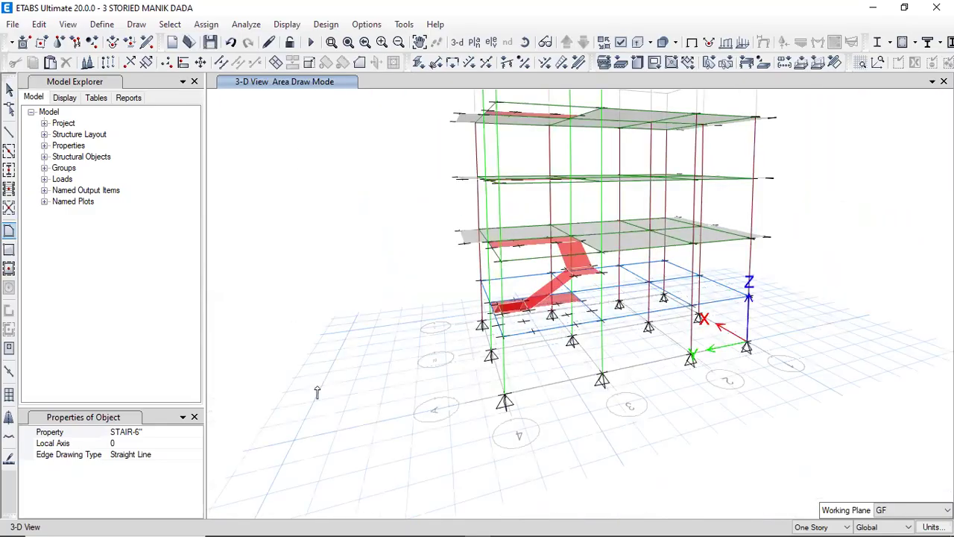
{"action": "left_click", "coordinate": [525, 42]}
{"action": "left_click_drag", "start_coordinate": [541, 339], "coordinate": [608, 376]}
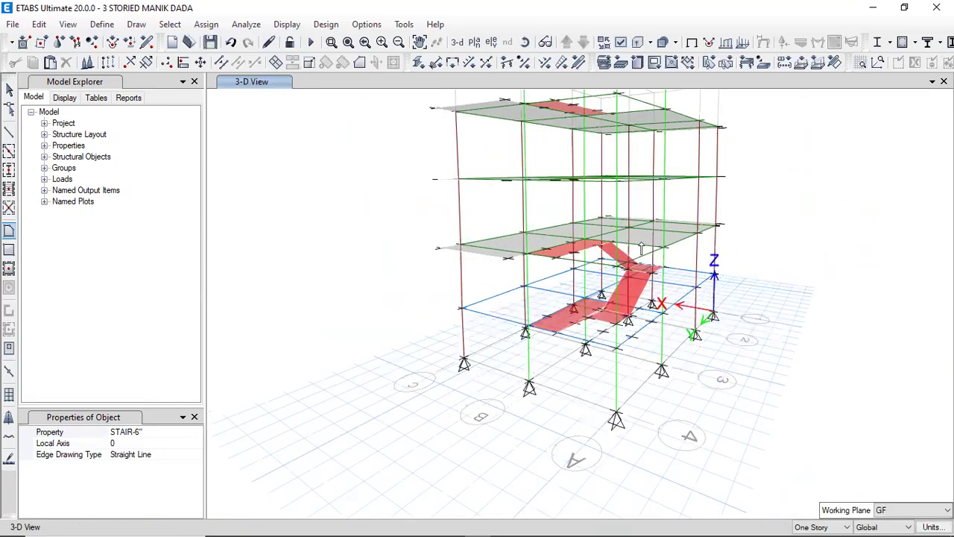
{"action": "scroll", "coordinate": [633, 281], "scroll_direction": "up", "scroll_amount": 3}
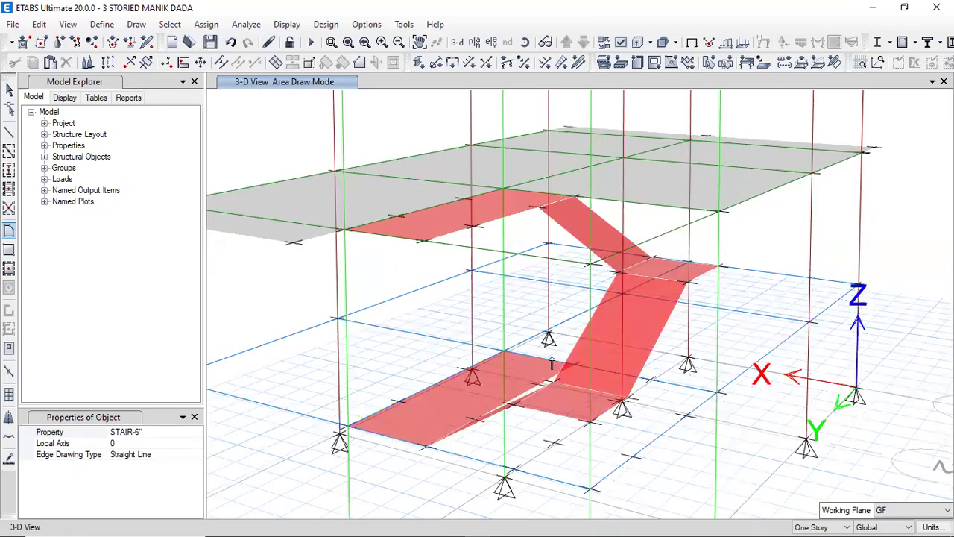
Step: Hide the object properties display and leave area drawing for object selection
{"action": "left_click", "coordinate": [194, 417]}
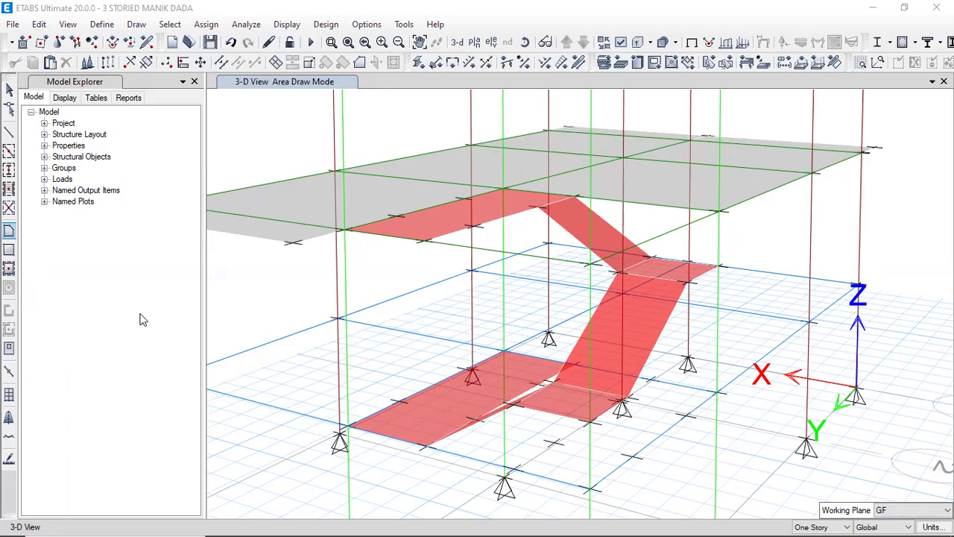
{"action": "left_click", "coordinate": [99, 286]}
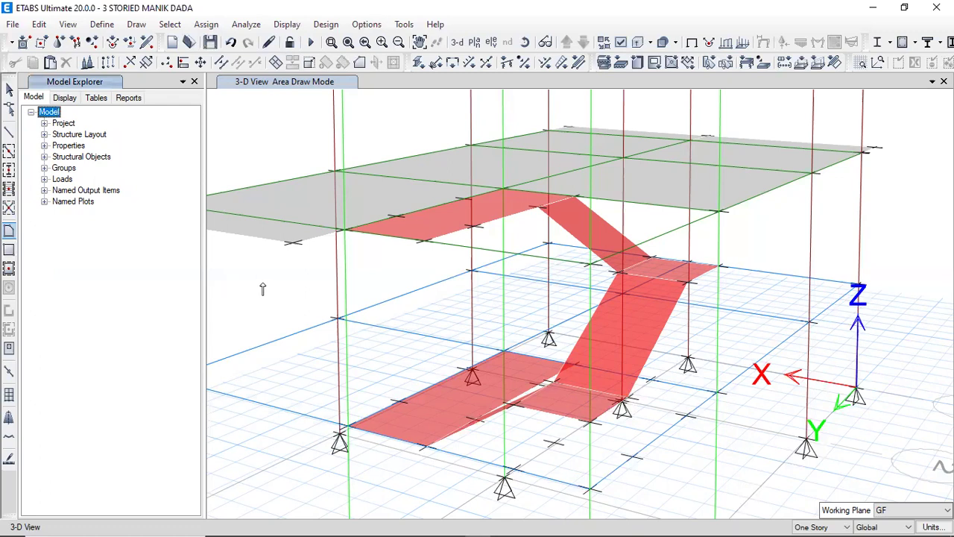
{"action": "left_click", "coordinate": [9, 234]}
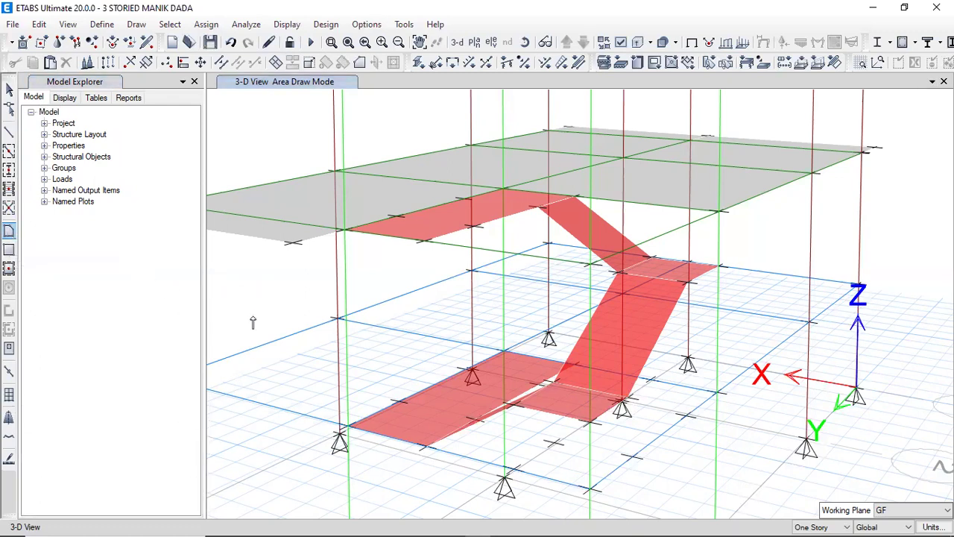
{"action": "left_click", "coordinate": [9, 233]}
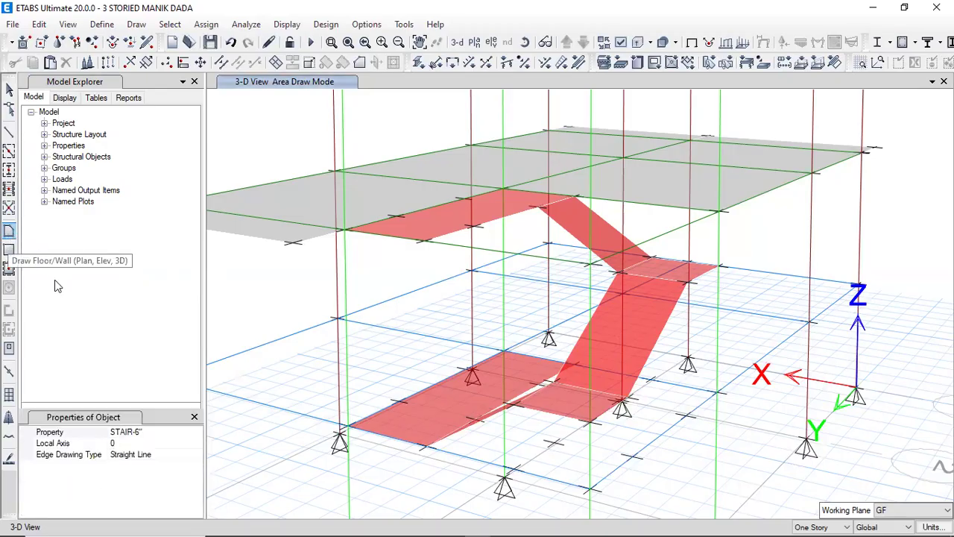
{"action": "left_click", "coordinate": [188, 417]}
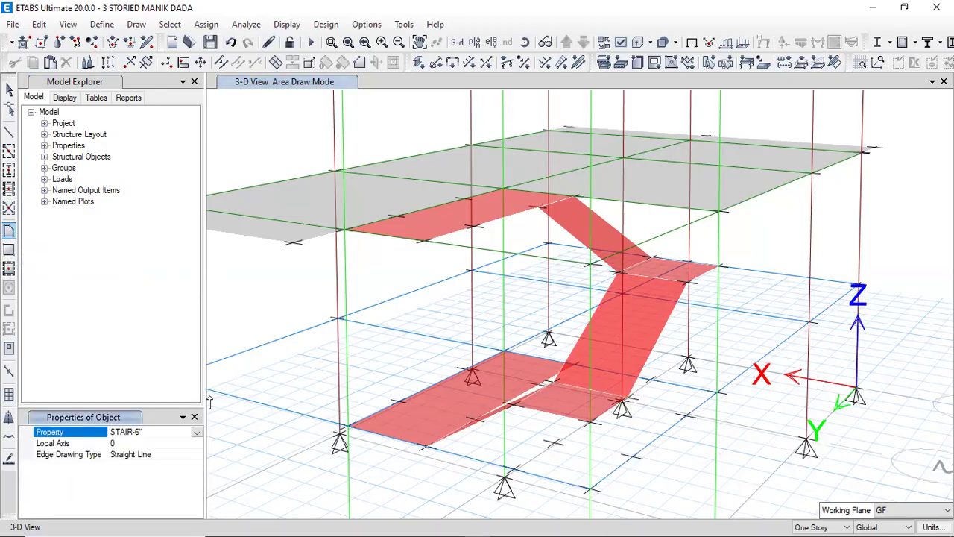
{"action": "left_click", "coordinate": [194, 417]}
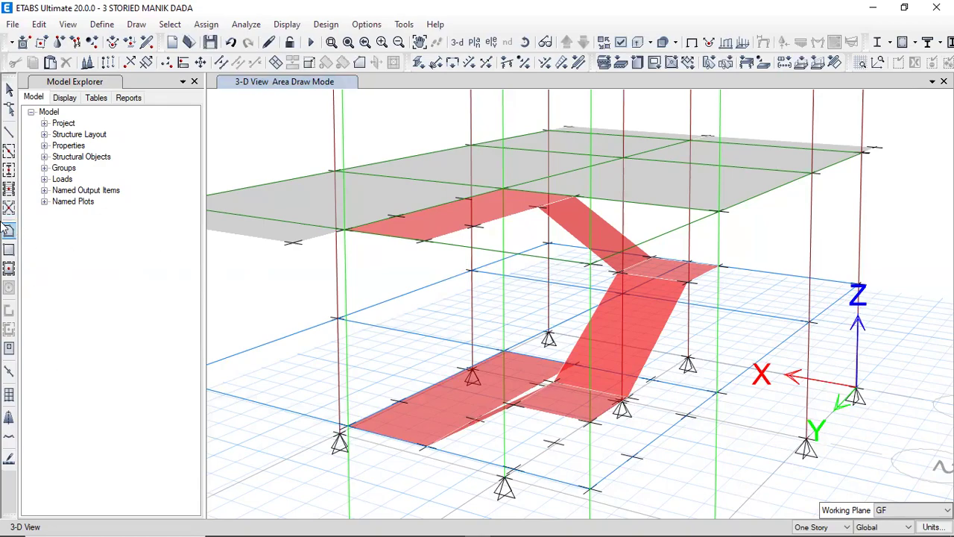
{"action": "left_click", "coordinate": [8, 253]}
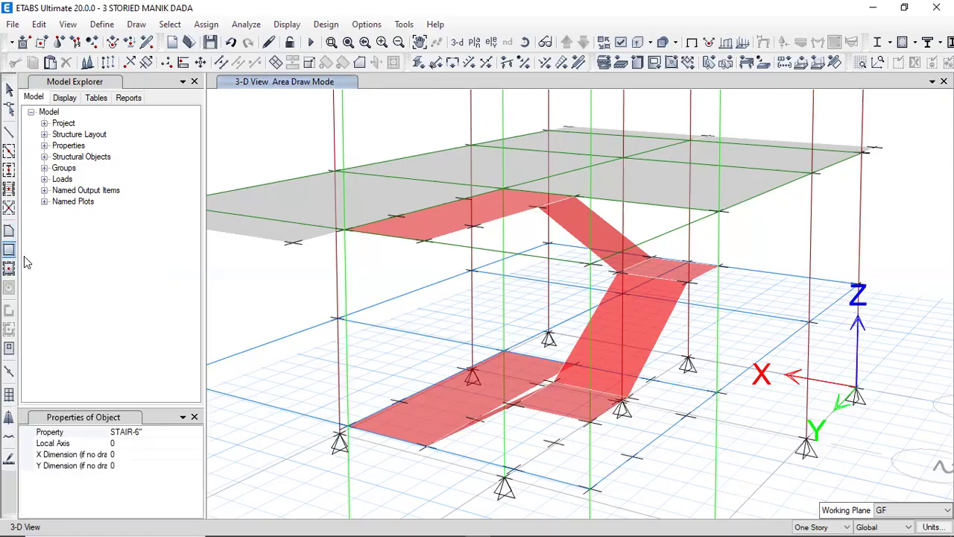
{"action": "left_click", "coordinate": [184, 412]}
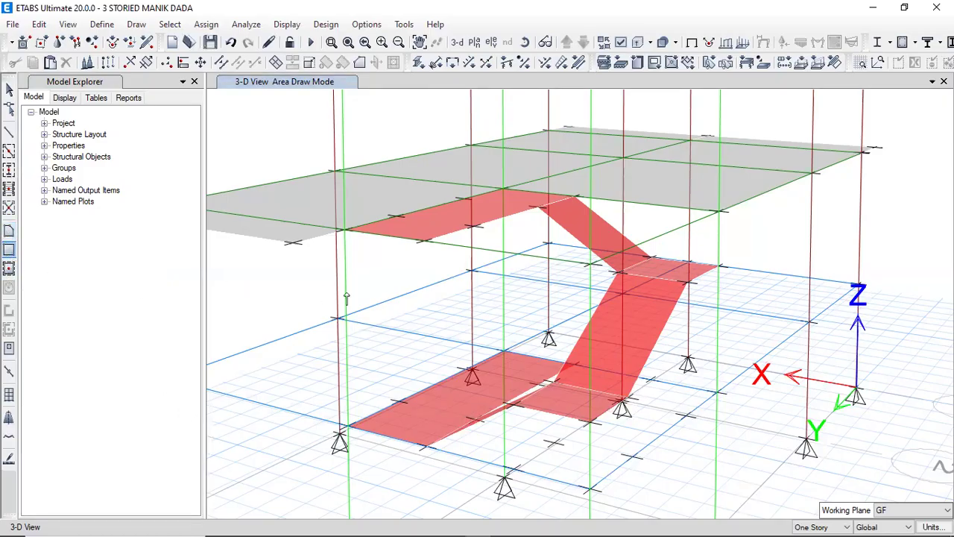
{"action": "left_click", "coordinate": [8, 230]}
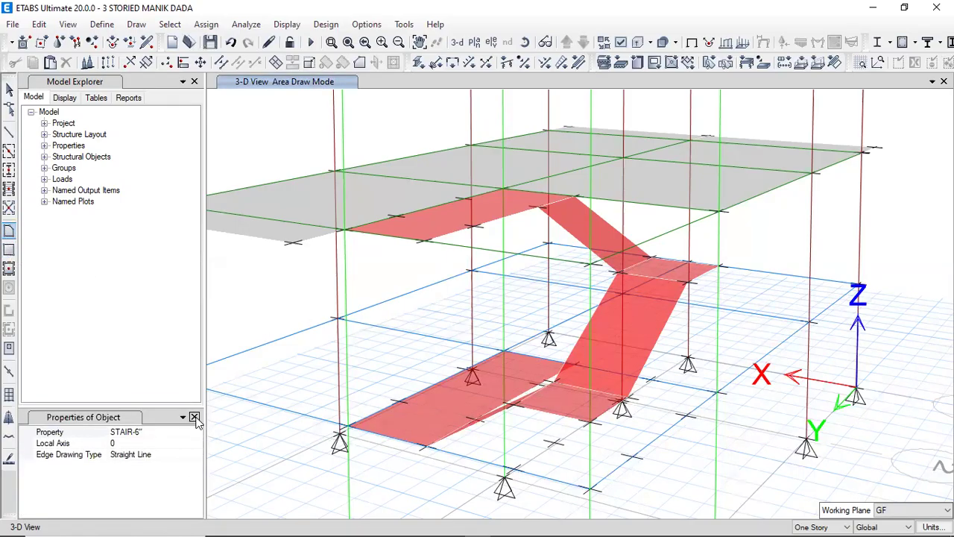
{"action": "left_click", "coordinate": [188, 417]}
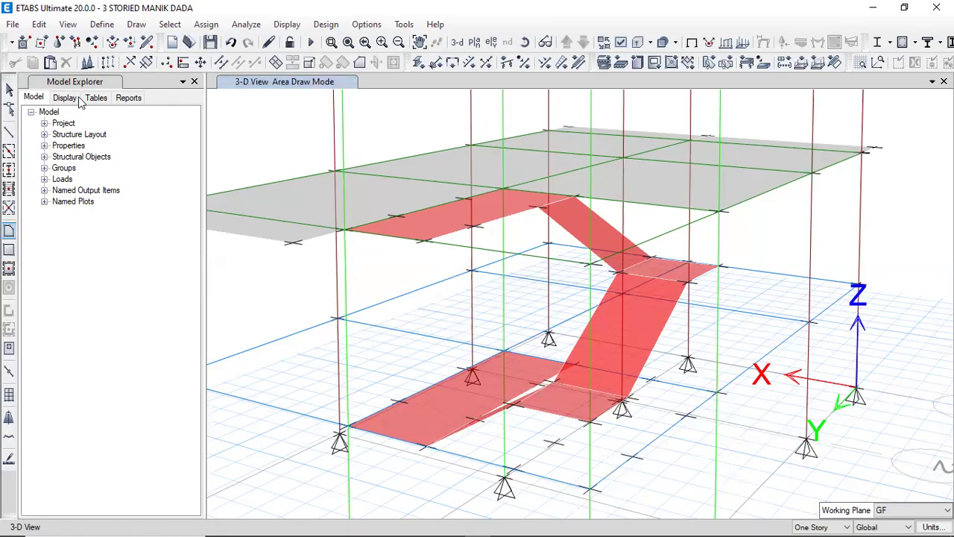
{"action": "left_click", "coordinate": [8, 88]}
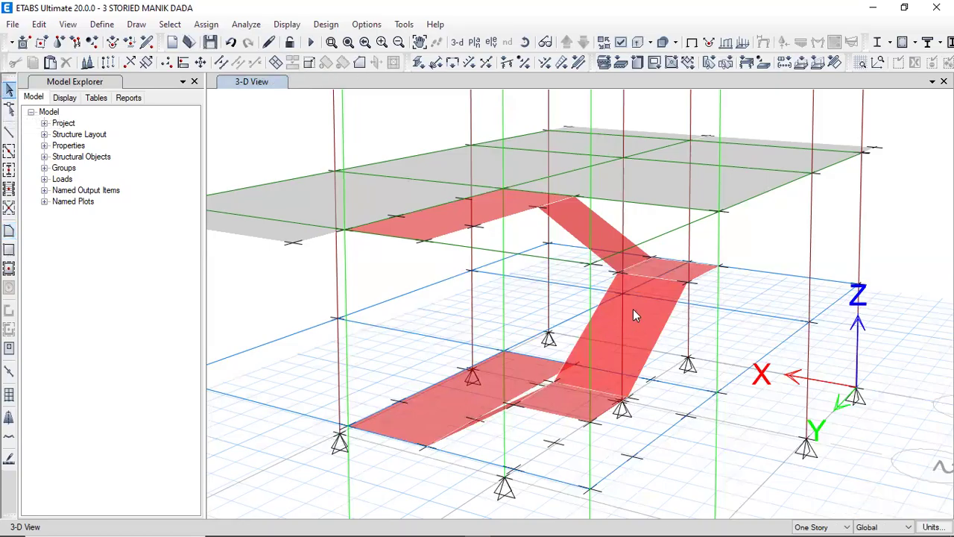
Step: Select the three sloped stair flights together with the 3 ft and 7 ft landing slabs
{"action": "left_click", "coordinate": [642, 329]}
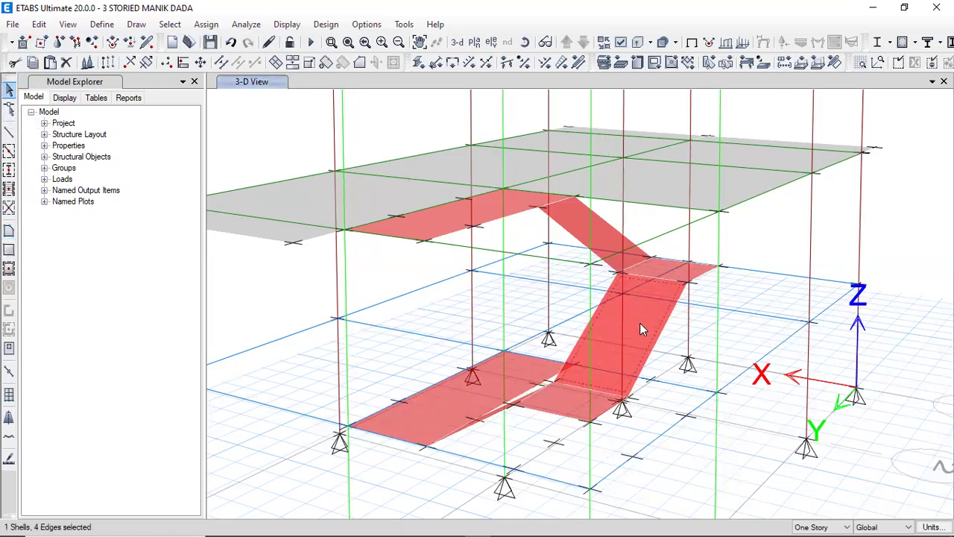
{"action": "left_click", "coordinate": [600, 228]}
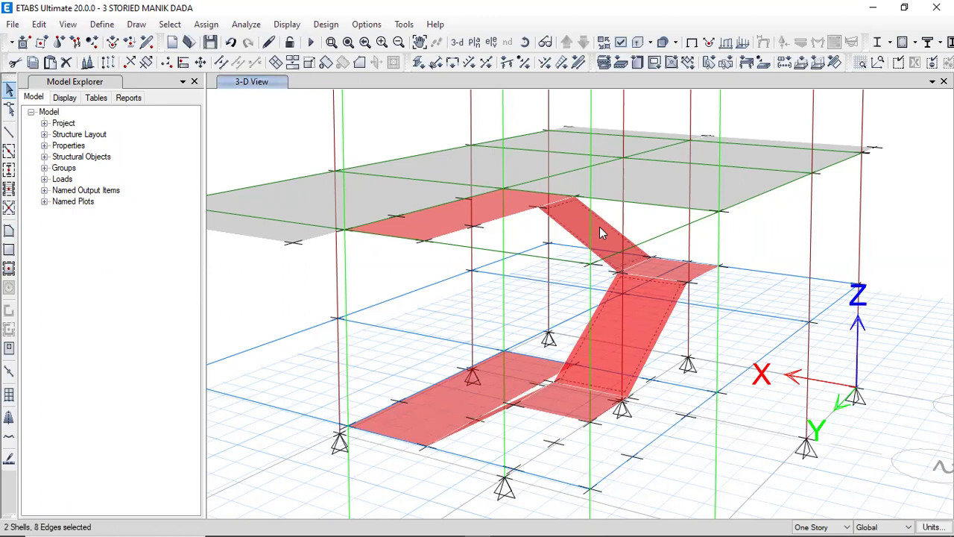
{"action": "left_click", "coordinate": [699, 274]}
{"action": "left_click", "coordinate": [525, 42]}
{"action": "left_click_drag", "start_coordinate": [513, 440], "coordinate": [753, 362]}
{"action": "left_click", "coordinate": [773, 385]}
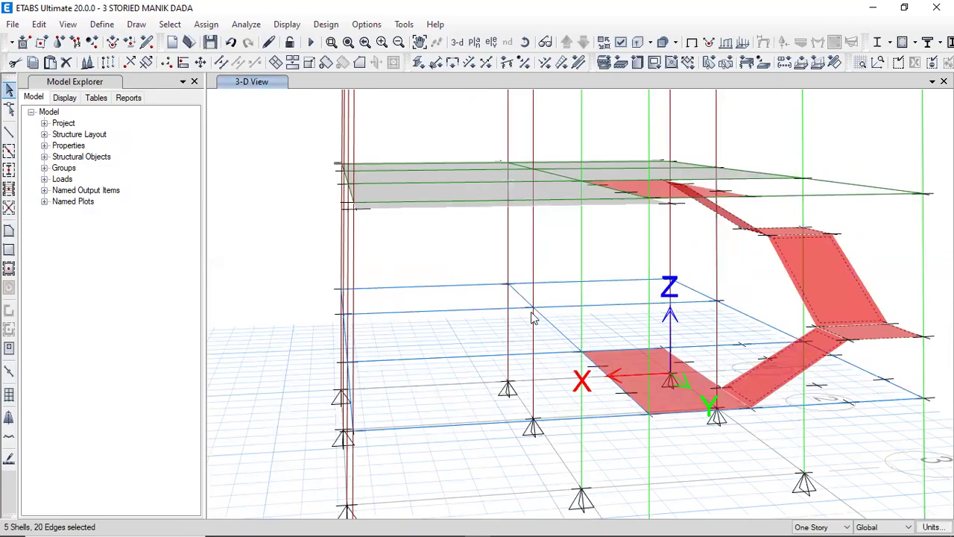
{"action": "left_click", "coordinate": [544, 43]}
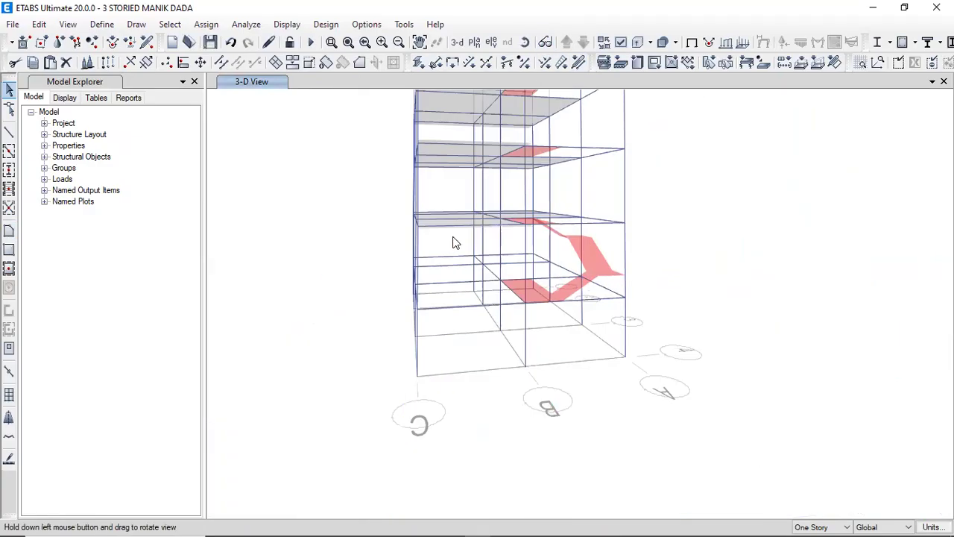
{"action": "left_click_drag", "start_coordinate": [599, 335], "coordinate": [468, 336]}
{"action": "scroll", "coordinate": [429, 276], "scroll_direction": "up", "scroll_amount": 5}
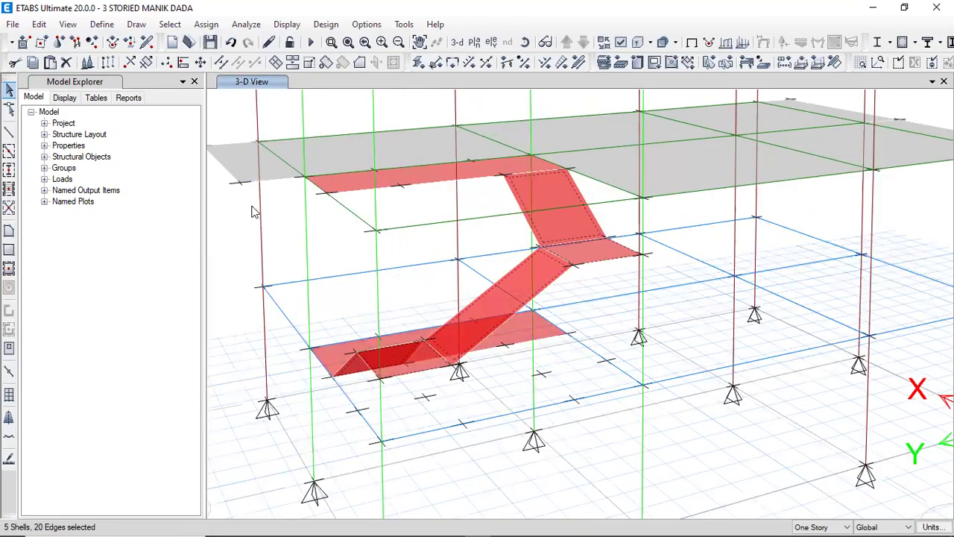
Step: Replicate the selected flights and landings by story to 1ST, 2ND and ROOF
{"action": "left_click", "coordinate": [40, 26]}
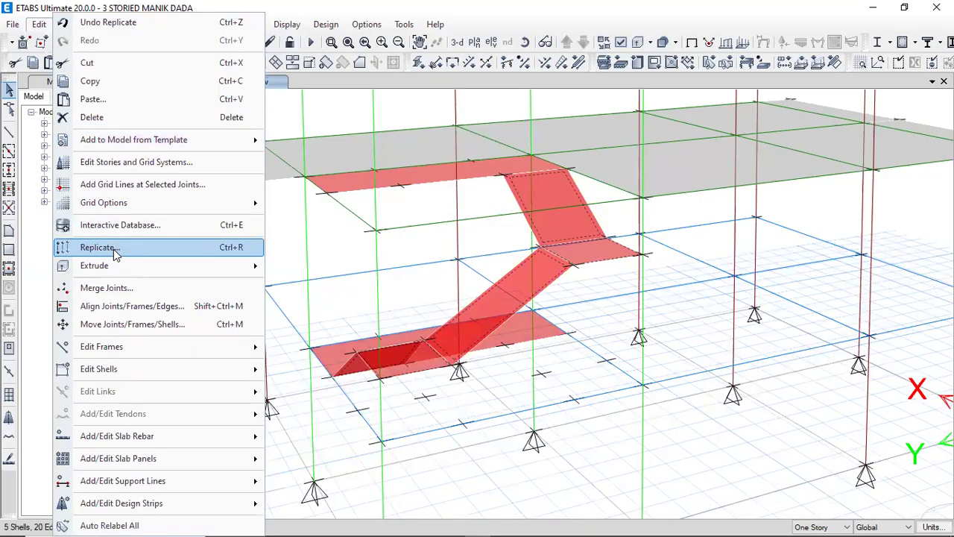
{"action": "left_click", "coordinate": [510, 10]}
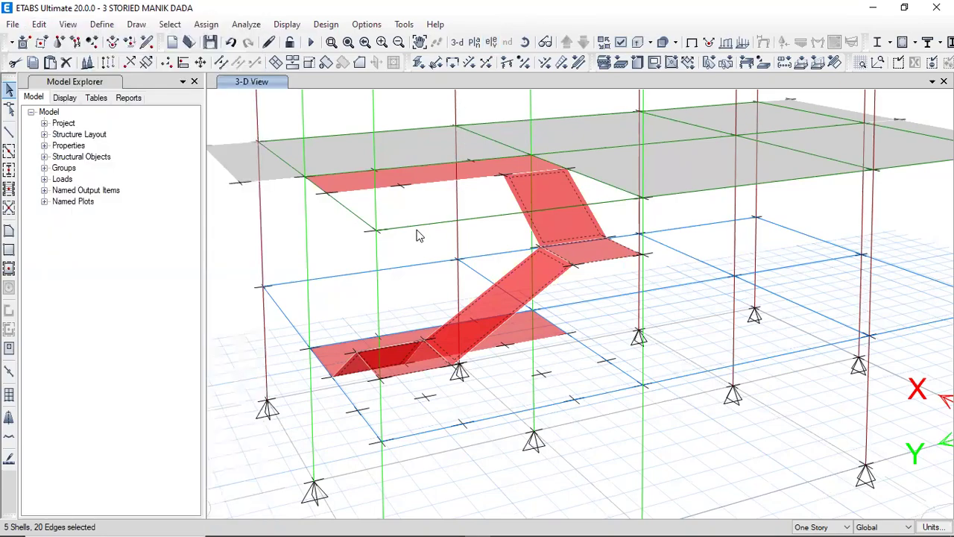
{"action": "key", "text": "ctrl+r"}
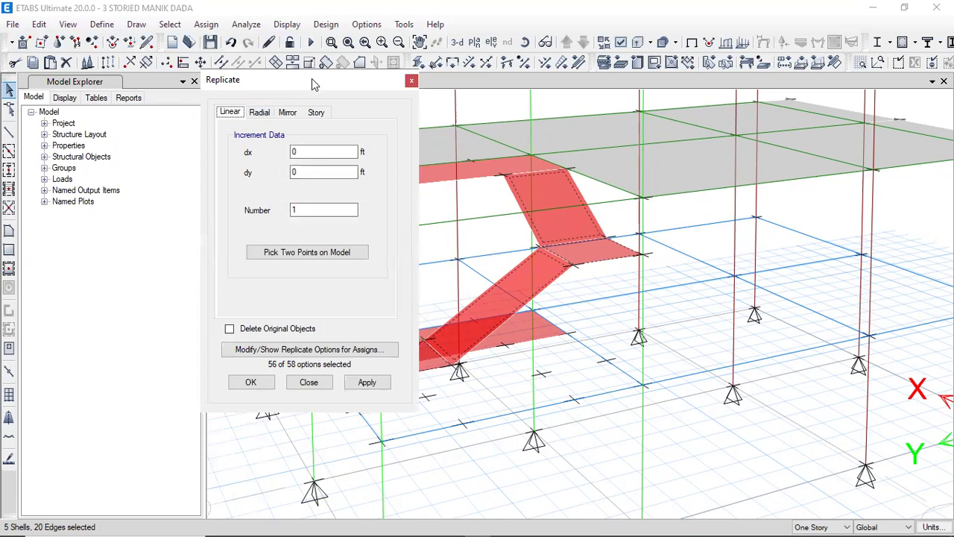
{"action": "left_click_drag", "start_coordinate": [313, 84], "coordinate": [169, 88]}
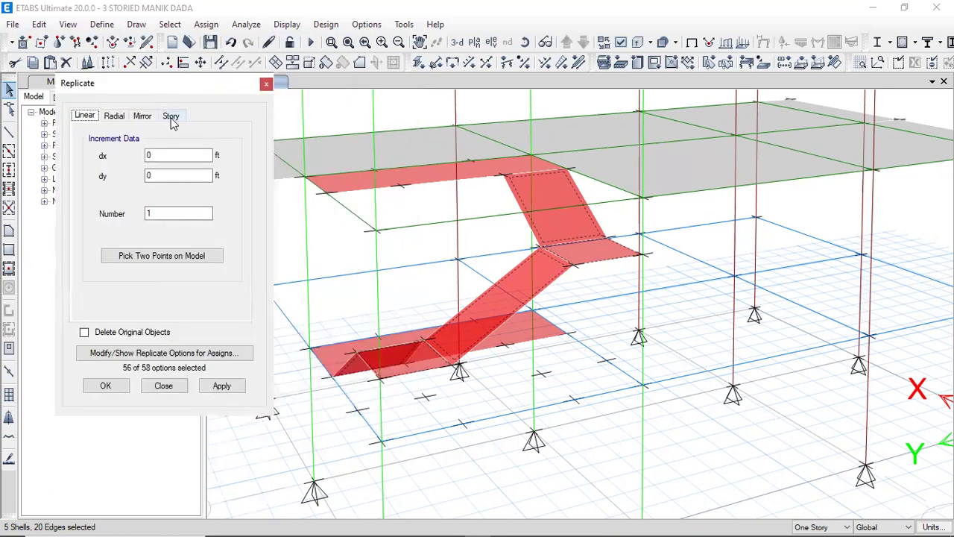
{"action": "left_click", "coordinate": [170, 117]}
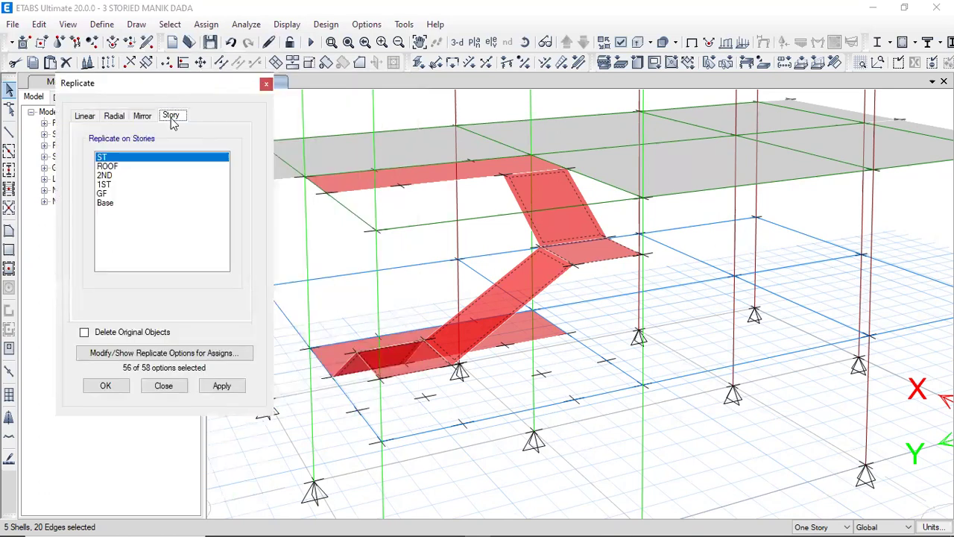
{"action": "left_click", "coordinate": [112, 187]}
{"action": "left_click_drag", "start_coordinate": [111, 191], "coordinate": [117, 169]}
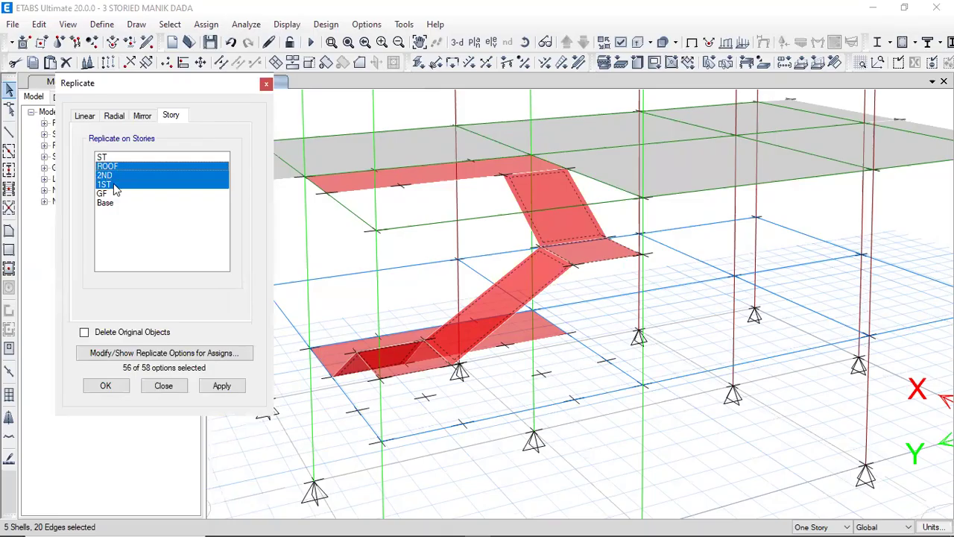
{"action": "left_click", "coordinate": [219, 386]}
{"action": "left_click", "coordinate": [109, 386]}
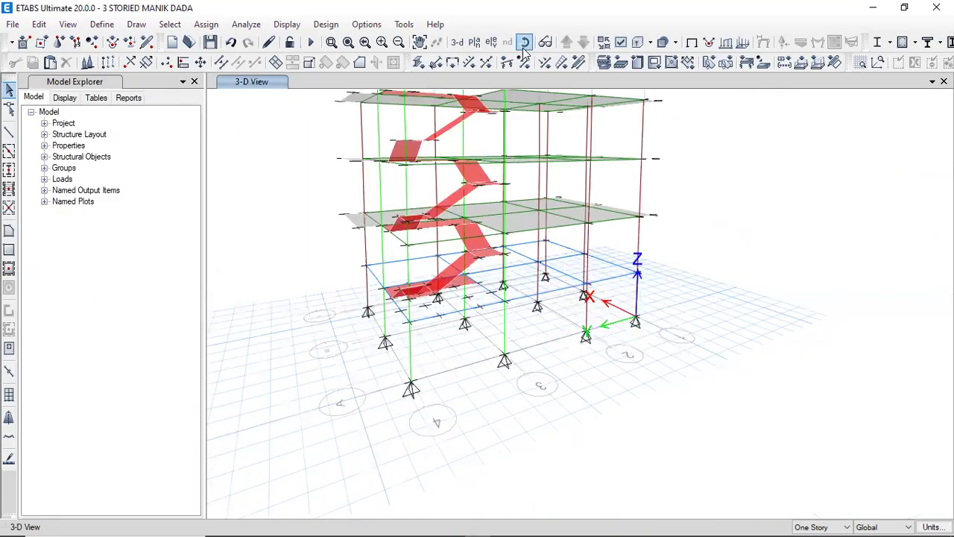
Step: Examine the replicated staircase from GF up to the roof in the 3-D view
{"action": "left_click", "coordinate": [525, 42]}
{"action": "left_click_drag", "start_coordinate": [462, 393], "coordinate": [507, 394]}
{"action": "scroll", "coordinate": [512, 386], "scroll_direction": "down", "scroll_amount": 5}
{"action": "left_click_drag", "start_coordinate": [510, 358], "coordinate": [619, 474]}
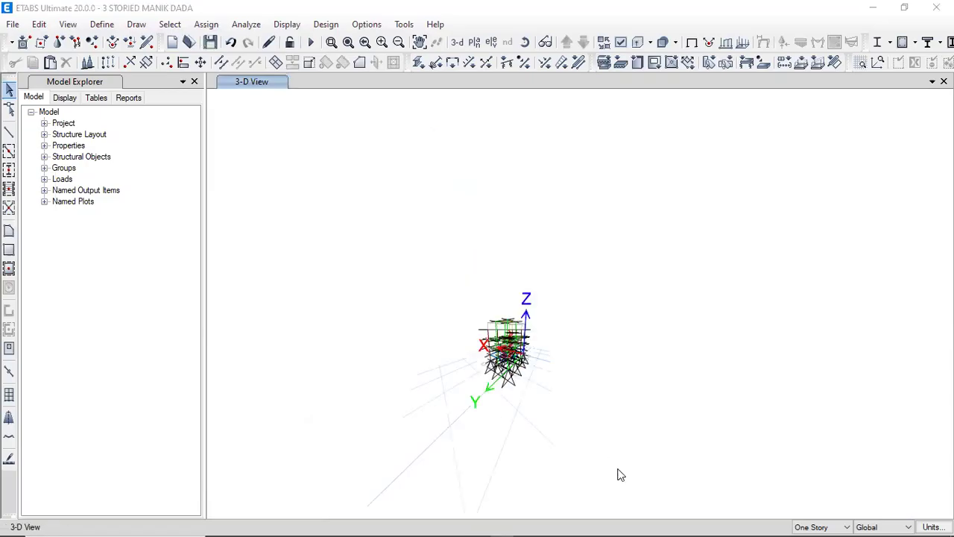
{"action": "scroll", "coordinate": [508, 384], "scroll_direction": "up", "scroll_amount": 5}
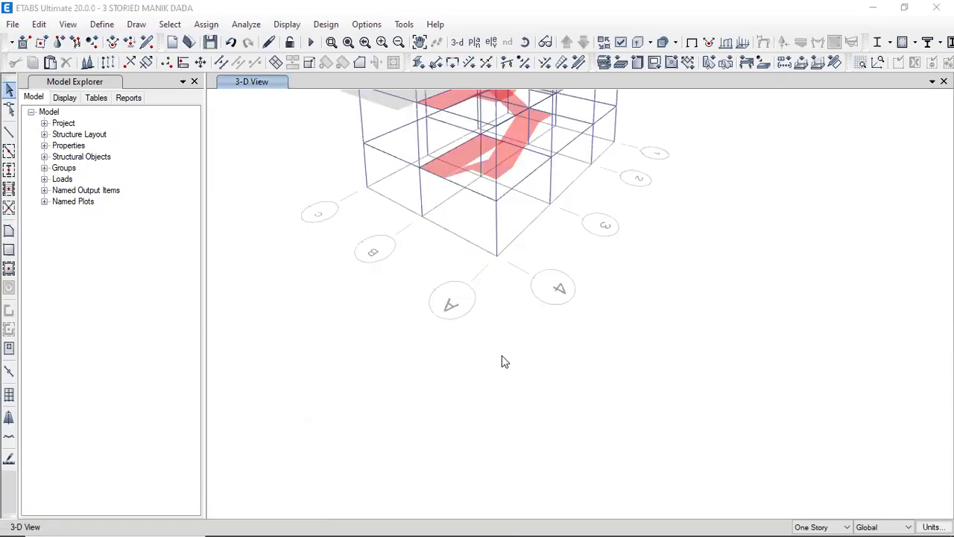
{"action": "scroll", "coordinate": [509, 227], "scroll_direction": "down", "scroll_amount": 5}
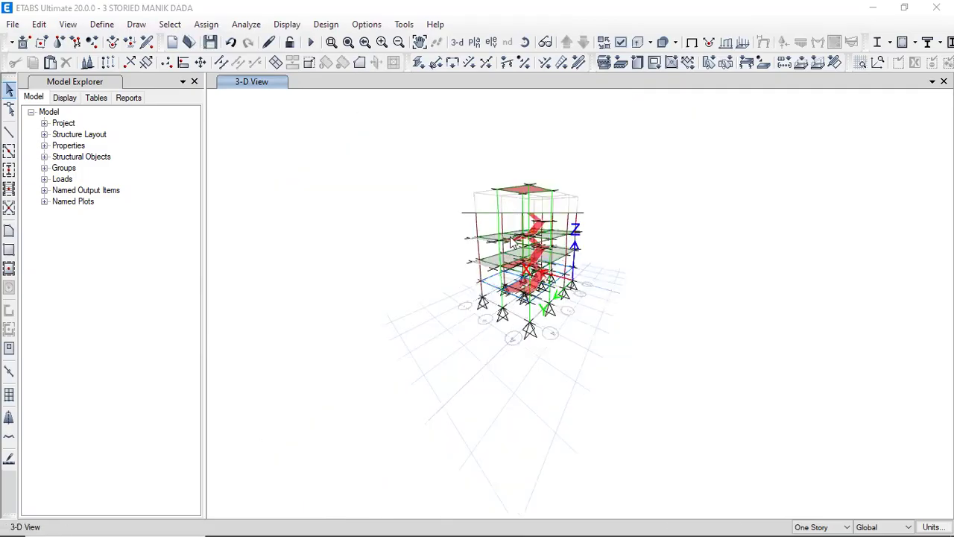
{"action": "scroll", "coordinate": [515, 246], "scroll_direction": "up", "scroll_amount": 3}
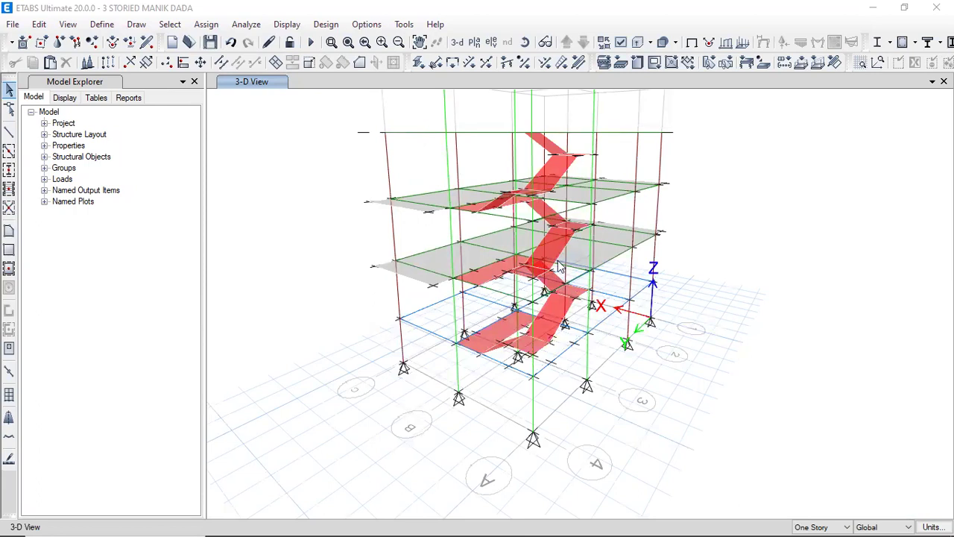
{"action": "scroll", "coordinate": [560, 267], "scroll_direction": "up", "scroll_amount": 3}
{"action": "scroll", "coordinate": [504, 260], "scroll_direction": "down", "scroll_amount": 1}
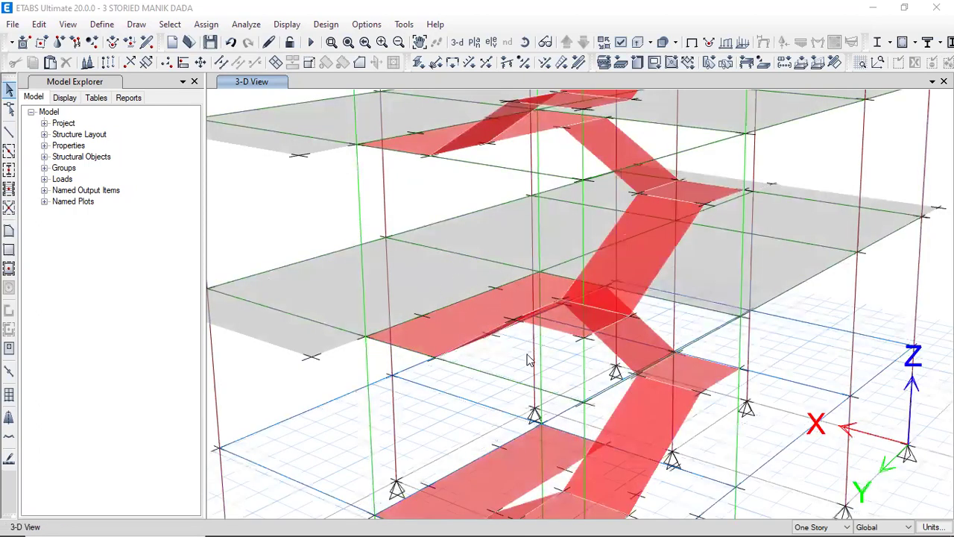
{"action": "scroll", "coordinate": [546, 305], "scroll_direction": "down", "scroll_amount": 3}
{"action": "scroll", "coordinate": [550, 225], "scroll_direction": "up", "scroll_amount": 1}
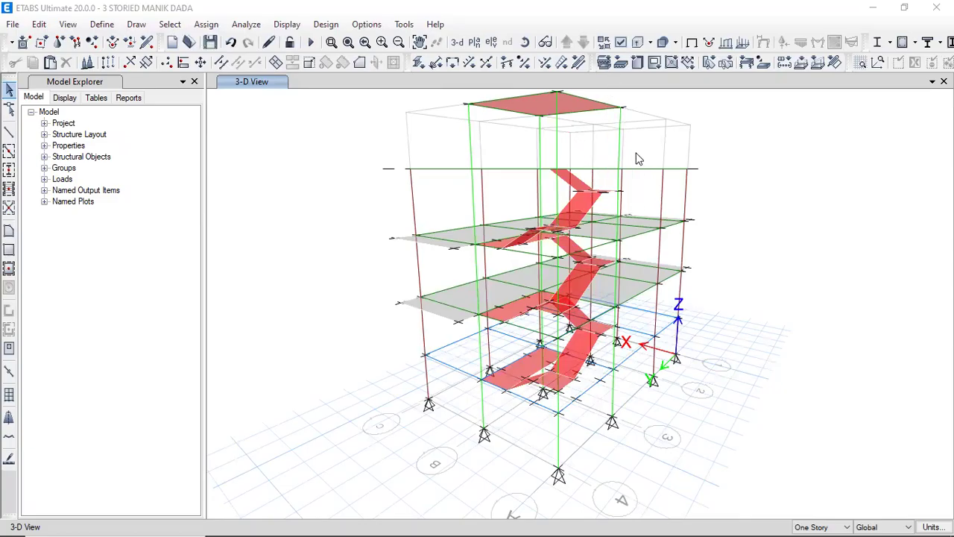
Step: Make the joint objects invisible in the view's display options
{"action": "left_click", "coordinate": [621, 43]}
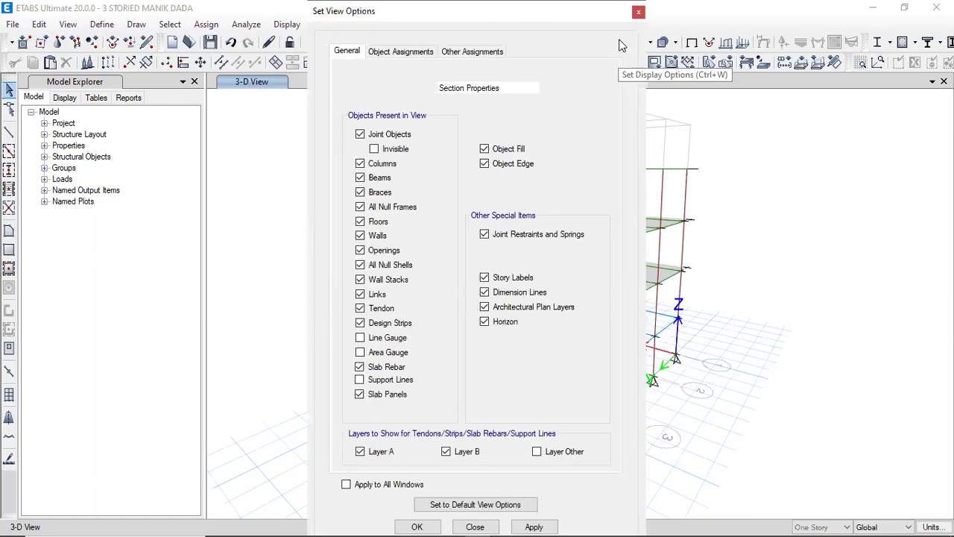
{"action": "left_click", "coordinate": [374, 149]}
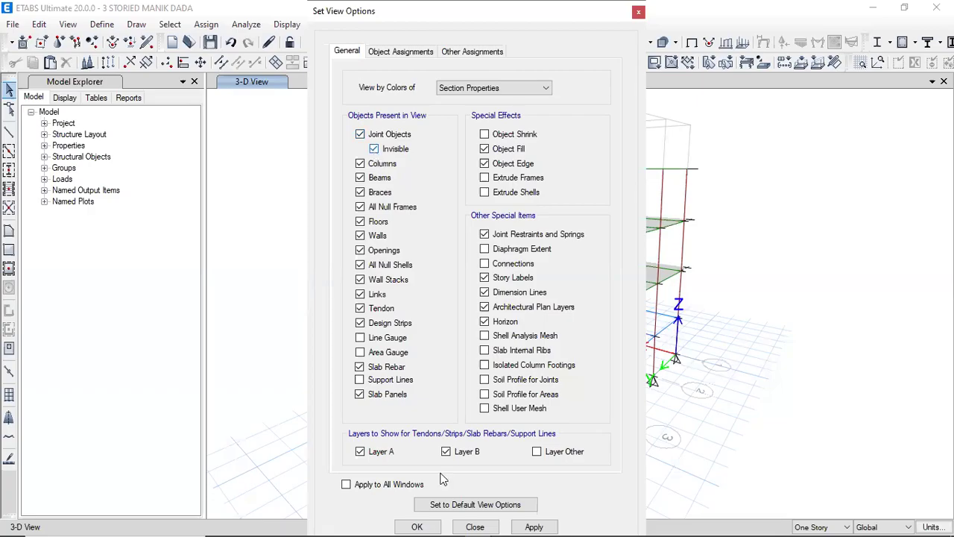
{"action": "left_click", "coordinate": [532, 524]}
{"action": "left_click", "coordinate": [426, 525]}
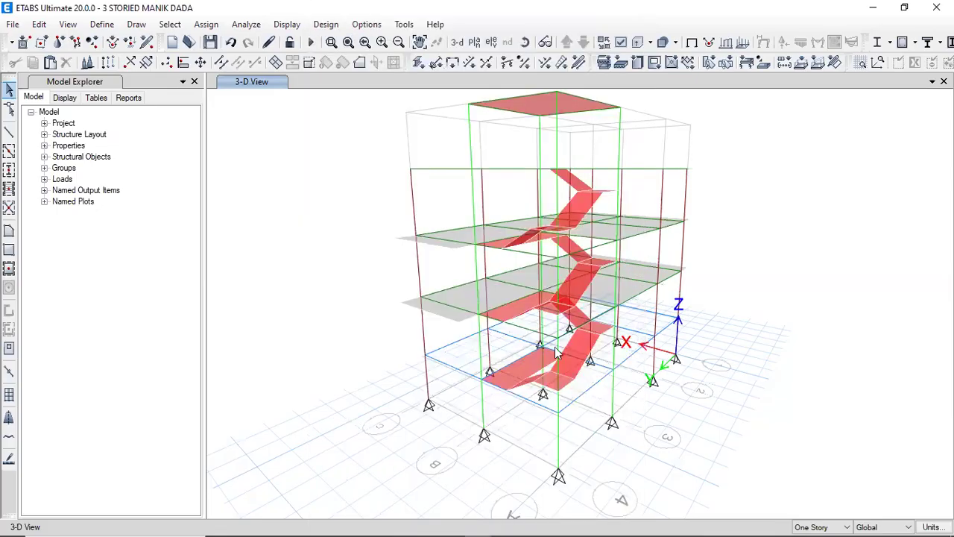
Step: Inspect the frame and stairs from several sides in the extruded display, then restore the unextruded display
{"action": "left_click", "coordinate": [526, 43]}
{"action": "left_click_drag", "start_coordinate": [470, 403], "coordinate": [436, 401]}
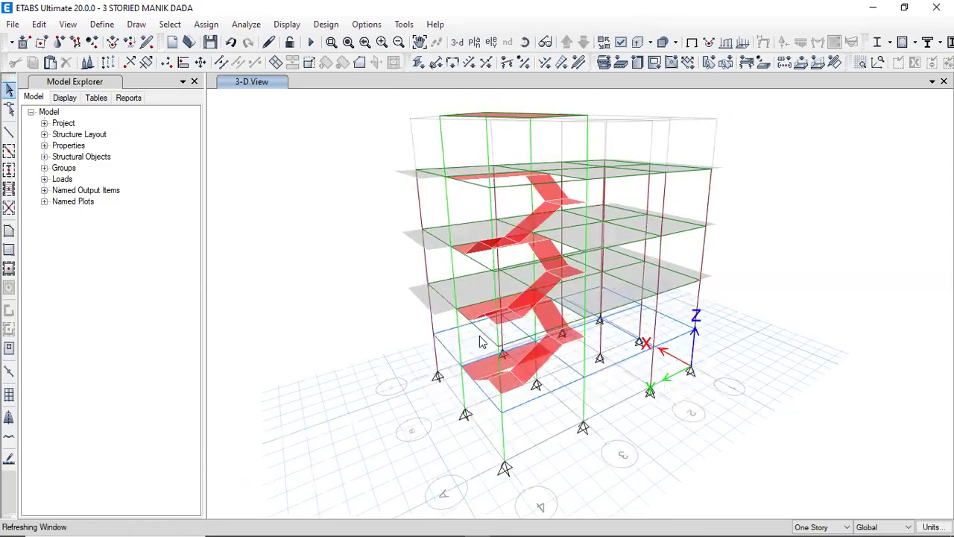
{"action": "left_click", "coordinate": [638, 43]}
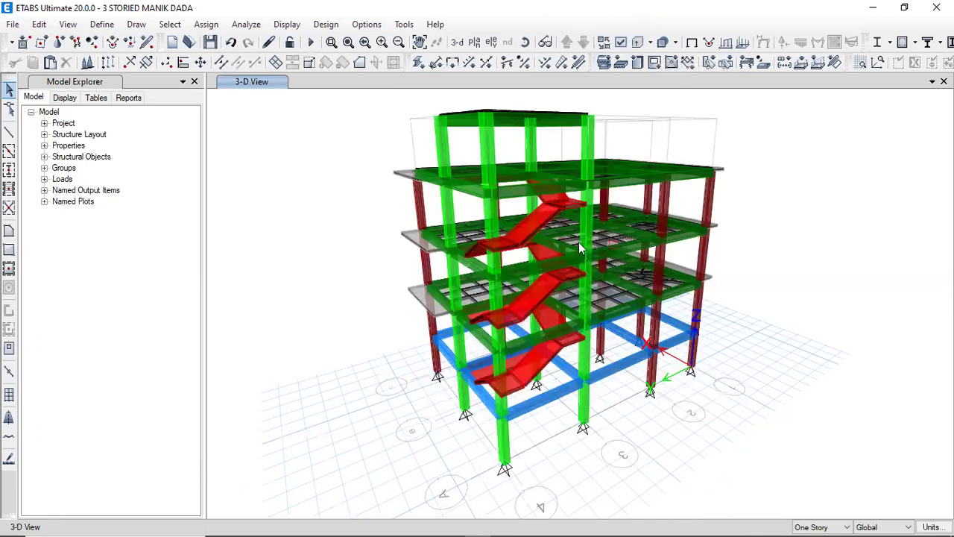
{"action": "left_click", "coordinate": [525, 42]}
{"action": "left_click_drag", "start_coordinate": [438, 482], "coordinate": [552, 479]}
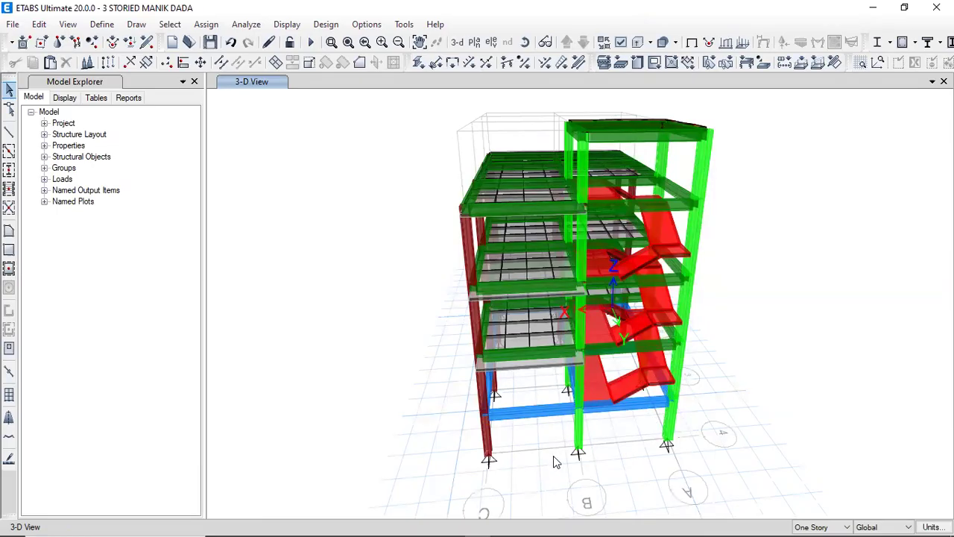
{"action": "left_click", "coordinate": [637, 41]}
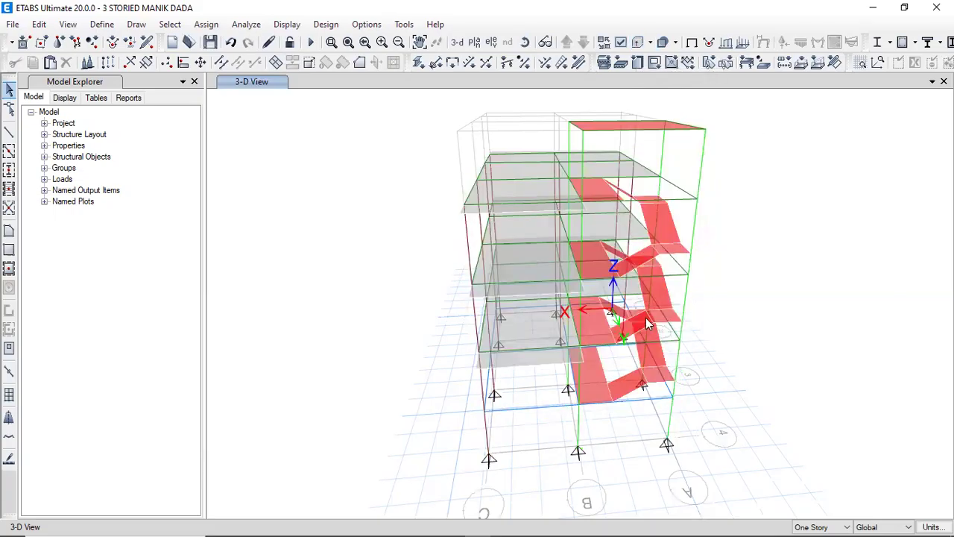
{"action": "scroll", "coordinate": [657, 301], "scroll_direction": "down", "scroll_amount": 3}
{"action": "scroll", "coordinate": [645, 305], "scroll_direction": "up", "scroll_amount": 4}
{"action": "scroll", "coordinate": [645, 305], "scroll_direction": "down", "scroll_amount": 1}
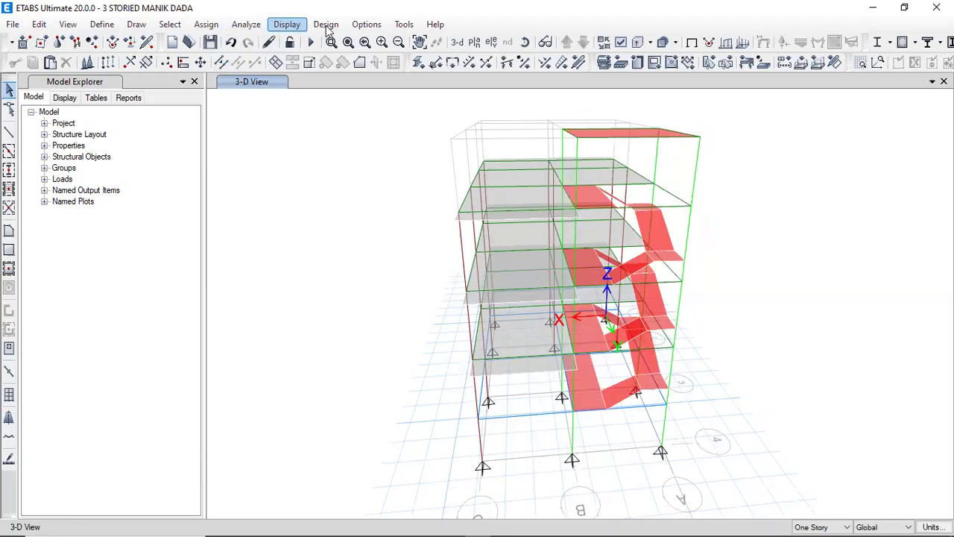
Step: Run Check Model with all joint, frame, shell and other checks plus the trim/extend frames and move joints fix, then dismiss the report
{"action": "left_click", "coordinate": [248, 25]}
{"action": "left_click", "coordinate": [266, 42]}
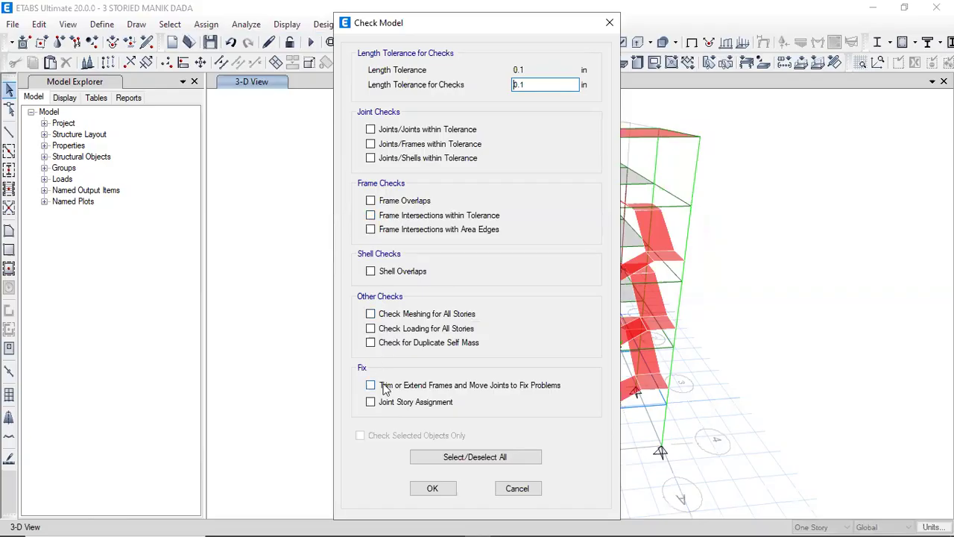
{"action": "left_click", "coordinate": [462, 458]}
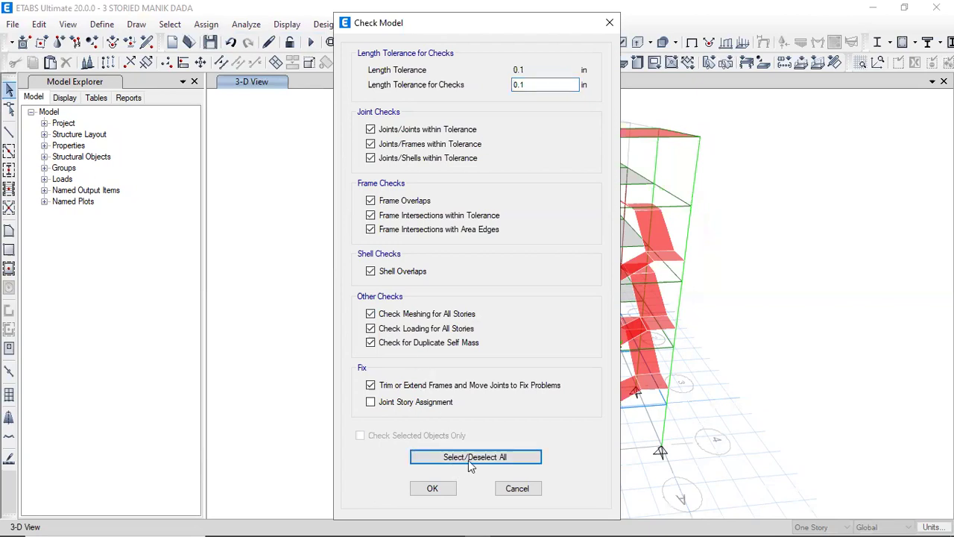
{"action": "left_click", "coordinate": [431, 488]}
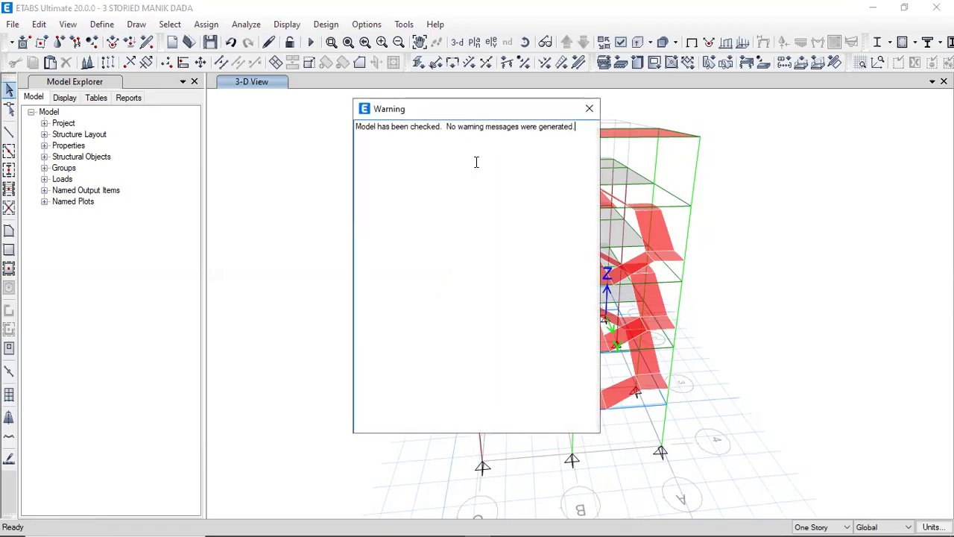
{"action": "left_click_drag", "start_coordinate": [357, 129], "coordinate": [573, 154]}
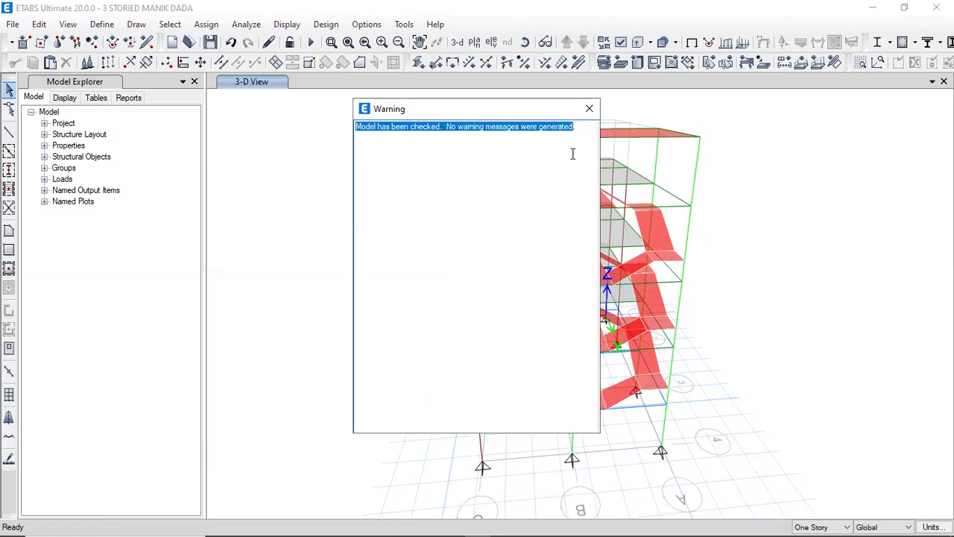
{"action": "left_click", "coordinate": [589, 111]}
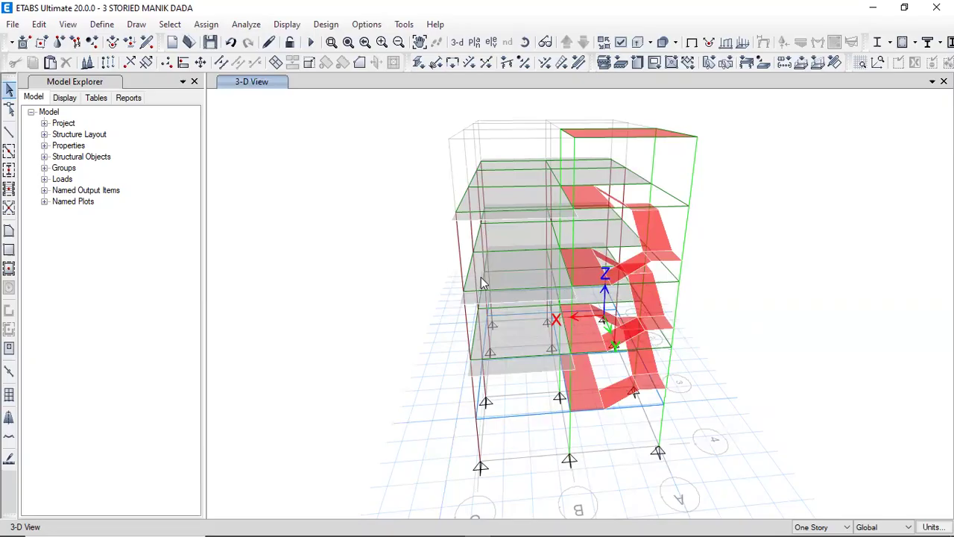
Step: Switch the view to the GF story plan
{"action": "left_click", "coordinate": [475, 42]}
{"action": "left_click", "coordinate": [392, 253]}
{"action": "left_click", "coordinate": [529, 428]}
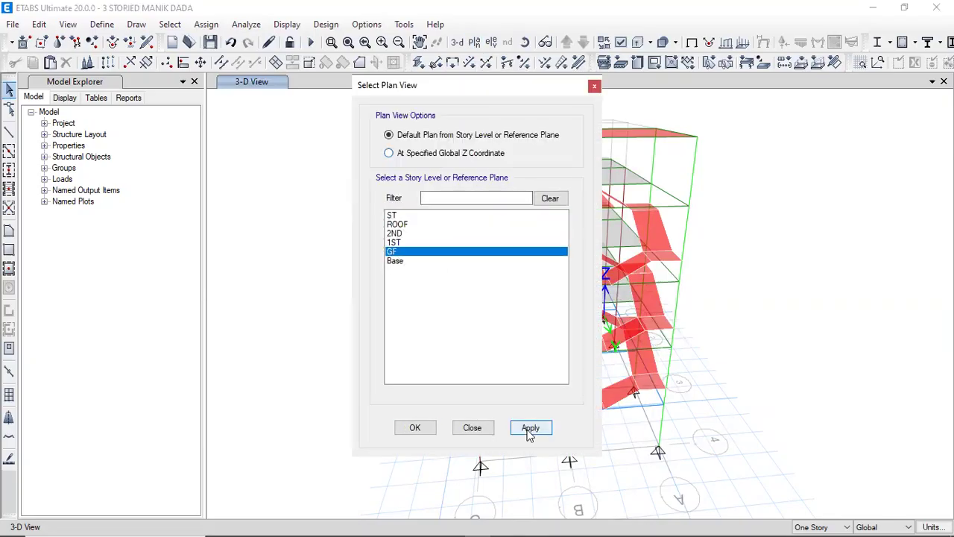
{"action": "left_click", "coordinate": [415, 428]}
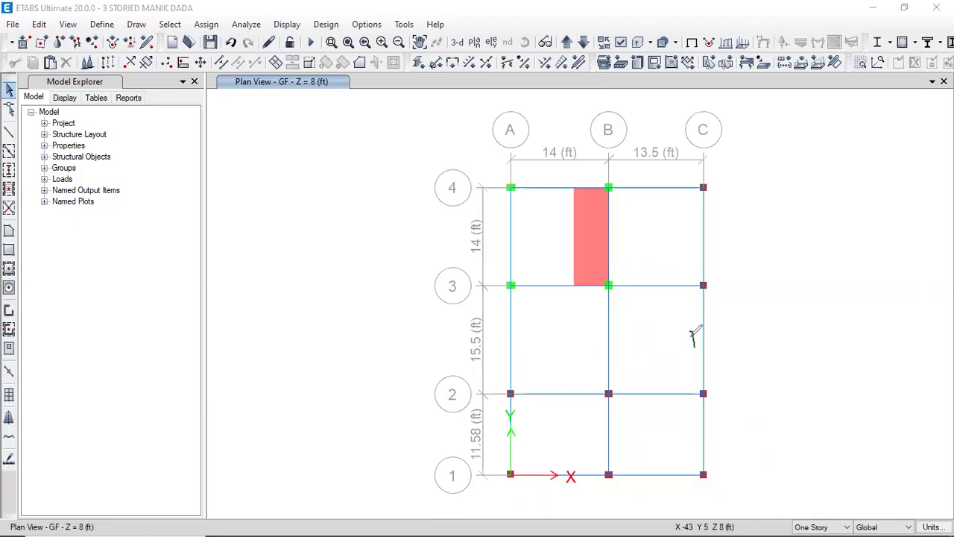
{"action": "left_click_drag", "start_coordinate": [713, 331], "coordinate": [713, 346]}
{"action": "left_click_drag", "start_coordinate": [607, 342], "coordinate": [693, 339]}
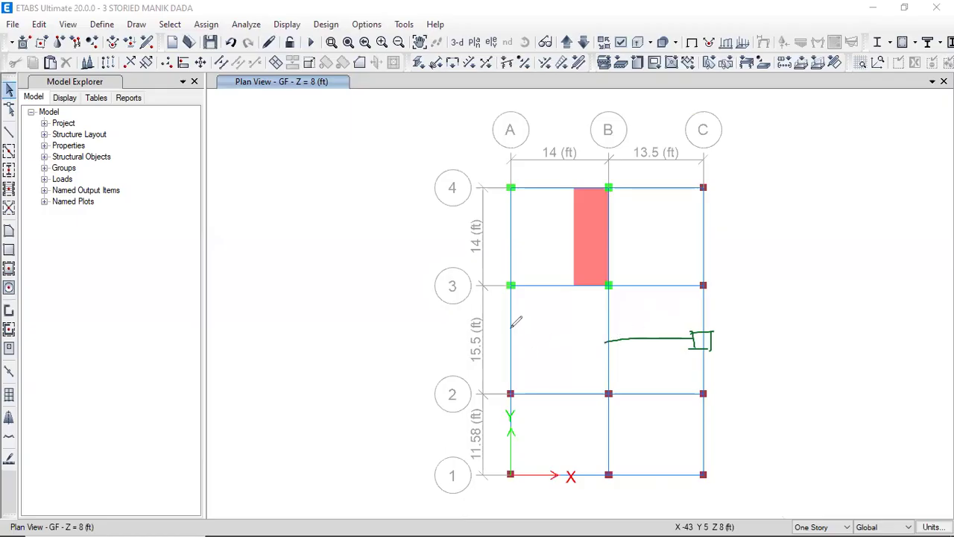
{"action": "mouse_move", "coordinate": [516, 310]}
{"action": "left_mouse_down"}
{"action": "mouse_move", "coordinate": [523, 317]}
{"action": "mouse_move", "coordinate": [513, 322]}
{"action": "mouse_move", "coordinate": [635, 322]}
{"action": "left_mouse_up"}
{"action": "left_click_drag", "start_coordinate": [534, 303], "coordinate": [550, 308]}
{"action": "mouse_move", "coordinate": [624, 304]}
{"action": "left_mouse_down"}
{"action": "mouse_move", "coordinate": [621, 317]}
{"action": "mouse_move", "coordinate": [639, 311]}
{"action": "mouse_move", "coordinate": [633, 321]}
{"action": "left_mouse_up"}
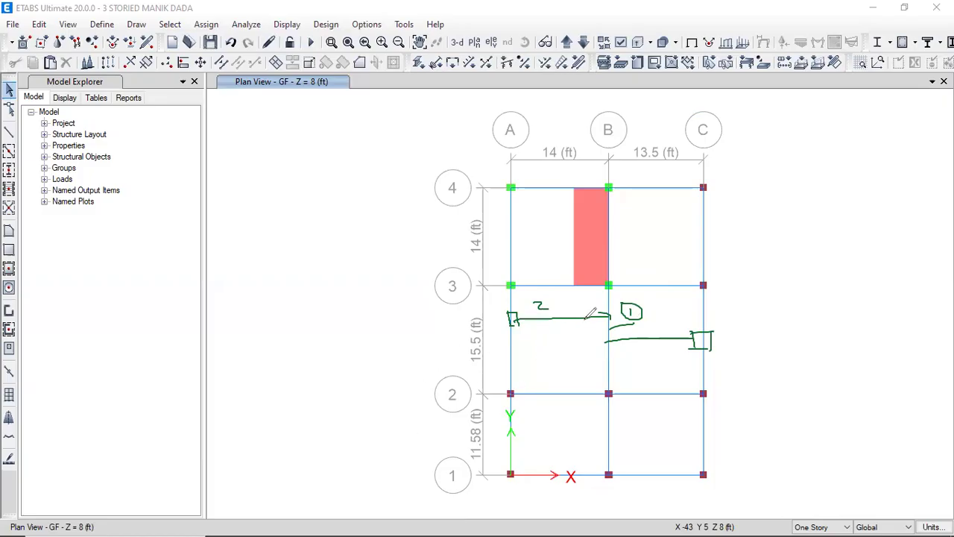
{"action": "mouse_move", "coordinate": [496, 311]}
{"action": "left_mouse_down"}
{"action": "mouse_move", "coordinate": [511, 303]}
{"action": "mouse_move", "coordinate": [509, 292]}
{"action": "mouse_move", "coordinate": [492, 306]}
{"action": "mouse_move", "coordinate": [521, 318]}
{"action": "mouse_move", "coordinate": [514, 299]}
{"action": "left_mouse_up"}
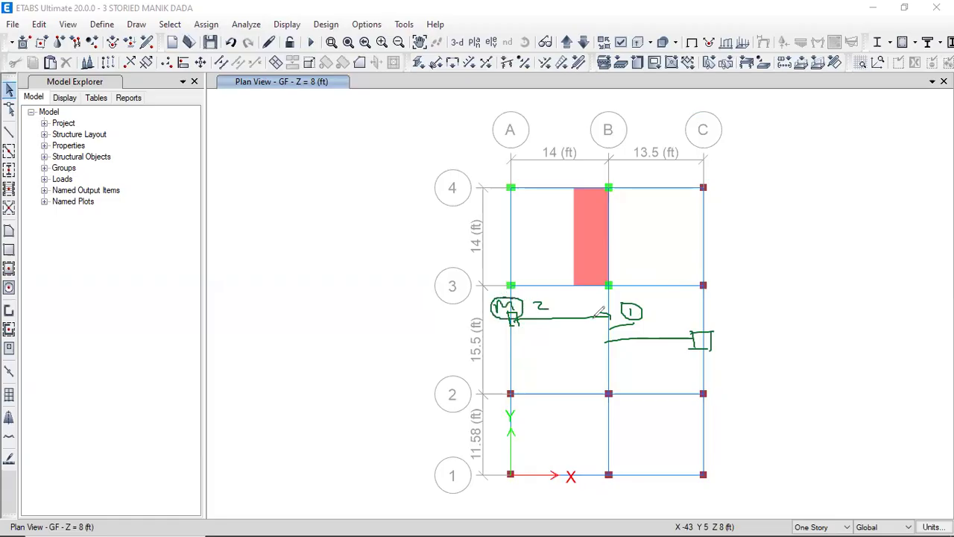
{"action": "mouse_move", "coordinate": [606, 299]}
{"action": "left_mouse_down"}
{"action": "mouse_move", "coordinate": [582, 305]}
{"action": "mouse_move", "coordinate": [603, 319]}
{"action": "mouse_move", "coordinate": [619, 300]}
{"action": "mouse_move", "coordinate": [597, 289]}
{"action": "mouse_move", "coordinate": [711, 273]}
{"action": "mouse_move", "coordinate": [714, 281]}
{"action": "left_mouse_up"}
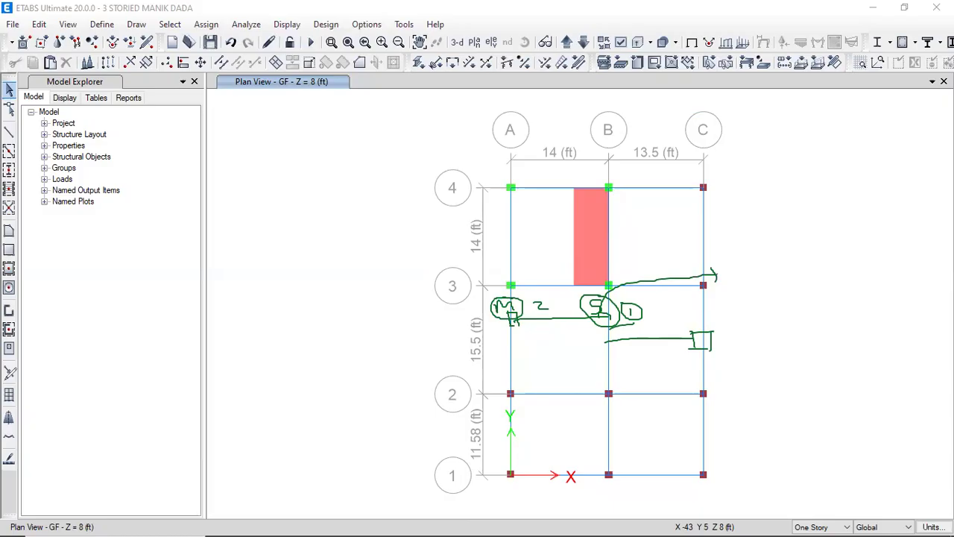
{"action": "left_click", "coordinate": [9, 372]}
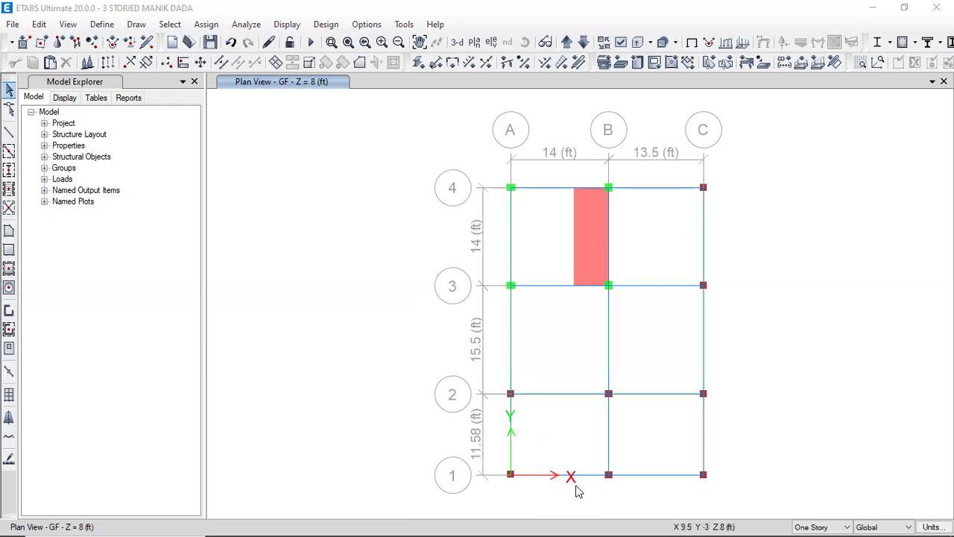
{"action": "scroll", "coordinate": [577, 491], "scroll_direction": "up", "scroll_amount": 3}
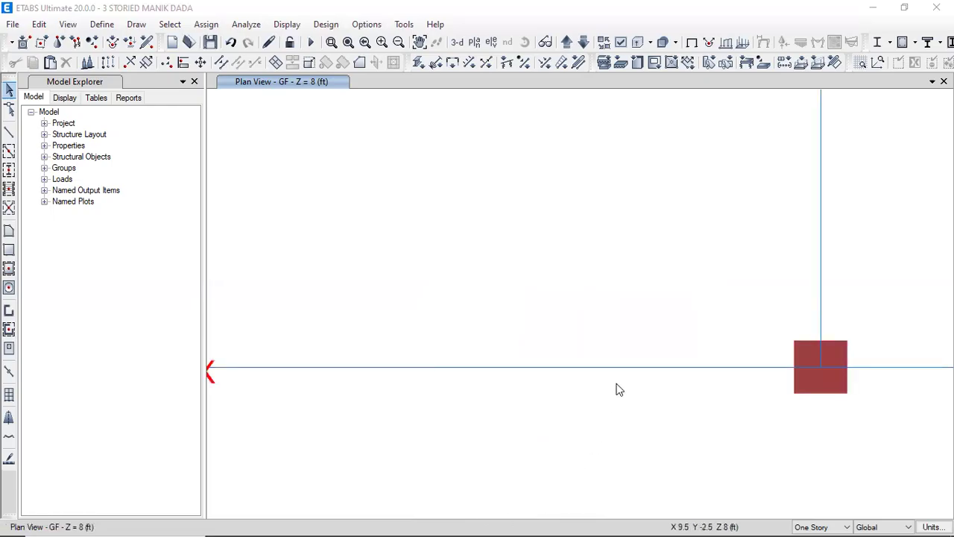
{"action": "left_click", "coordinate": [570, 161]}
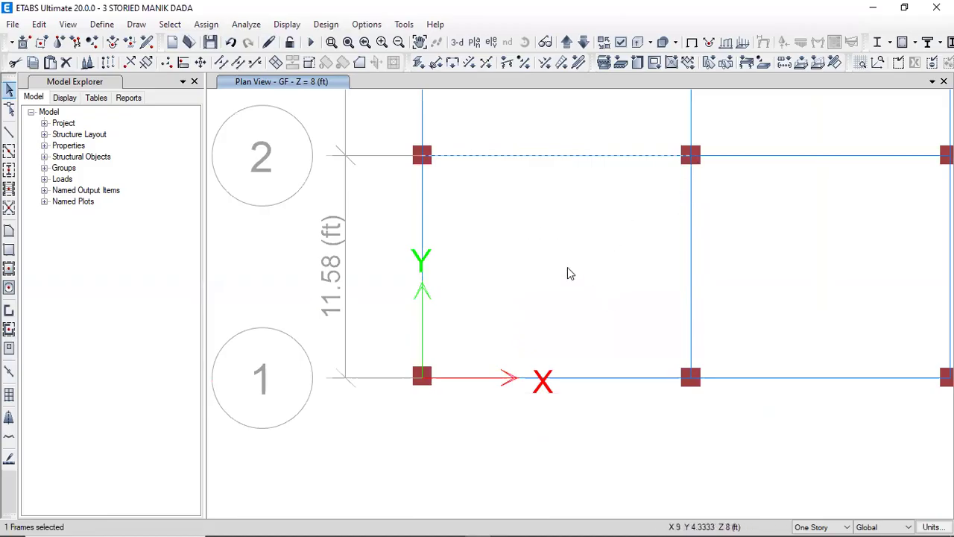
{"action": "scroll", "coordinate": [614, 228], "scroll_direction": "down", "scroll_amount": 3}
{"action": "scroll", "coordinate": [614, 228], "scroll_direction": "up", "scroll_amount": 3}
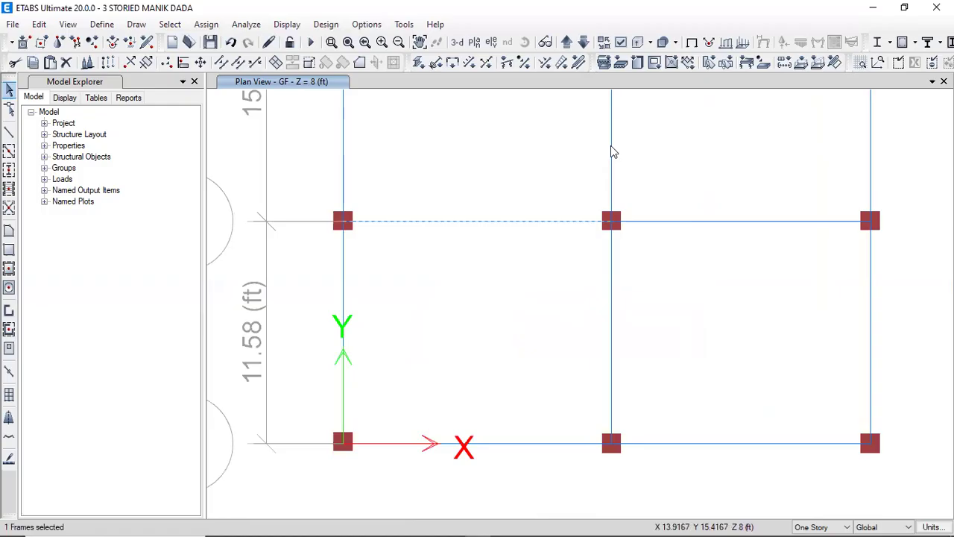
{"action": "scroll", "coordinate": [614, 267], "scroll_direction": "down", "scroll_amount": 3}
{"action": "scroll", "coordinate": [620, 271], "scroll_direction": "up", "scroll_amount": 3}
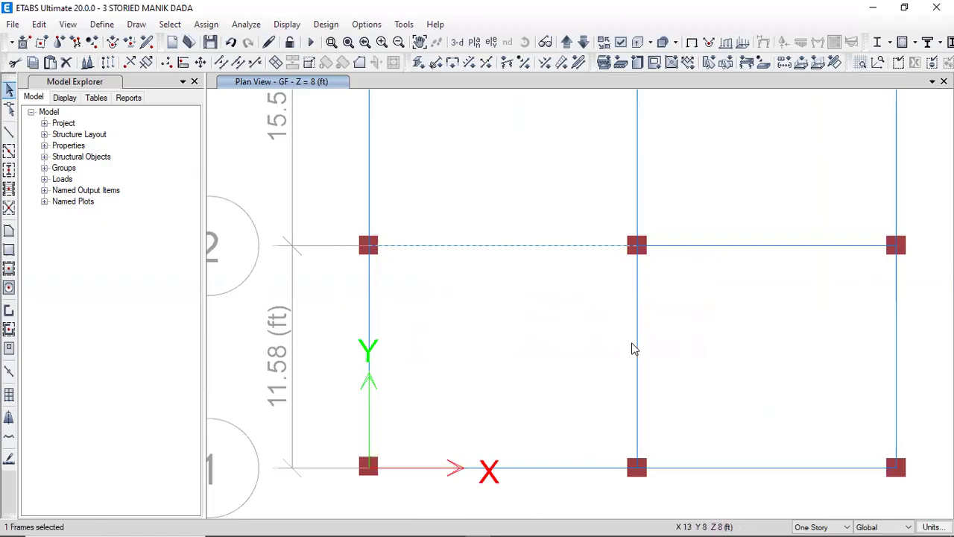
{"action": "left_click", "coordinate": [814, 527]}
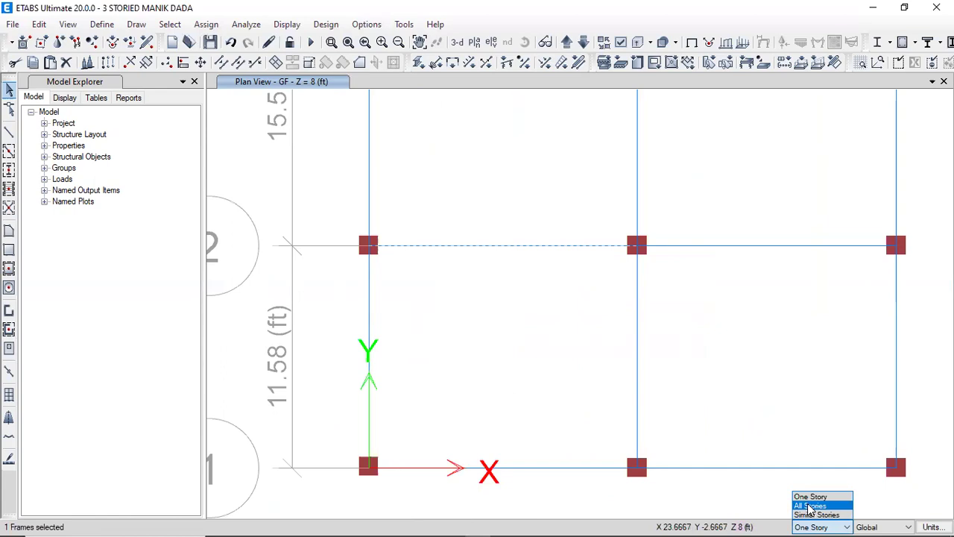
{"action": "left_click", "coordinate": [809, 497]}
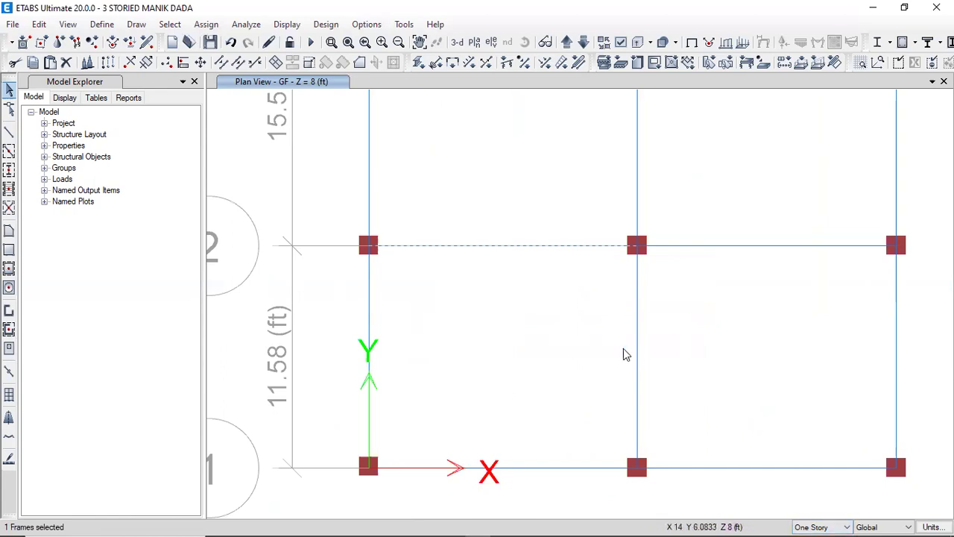
{"action": "right_click", "coordinate": [723, 469]}
{"action": "left_click", "coordinate": [5, 92]}
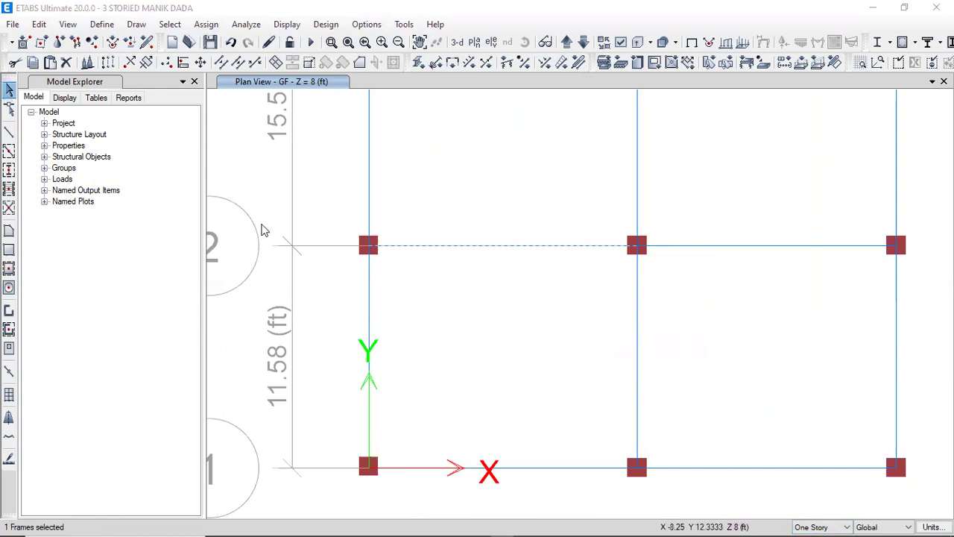
{"action": "left_click", "coordinate": [561, 246]}
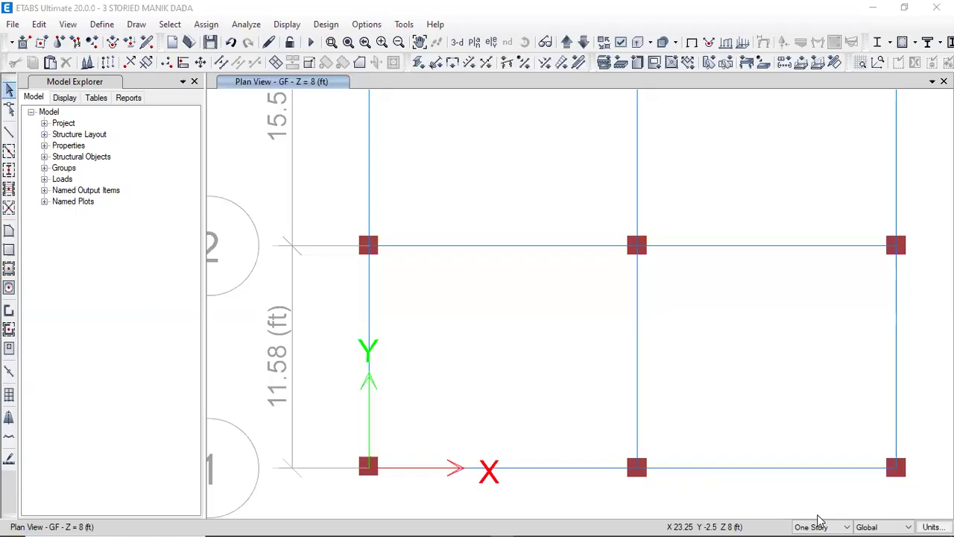
Step: With All Stories active, release Moment 22 (Minor) and Moment 33 (Major) at the start of the grid 2 beam between grids A and B
{"action": "left_click", "coordinate": [820, 526]}
{"action": "left_click", "coordinate": [817, 506]}
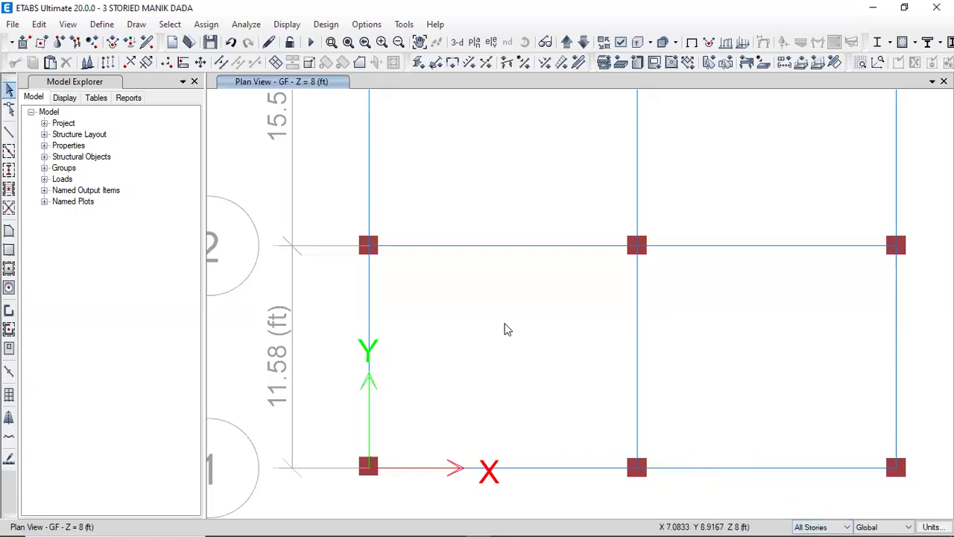
{"action": "left_click", "coordinate": [524, 247]}
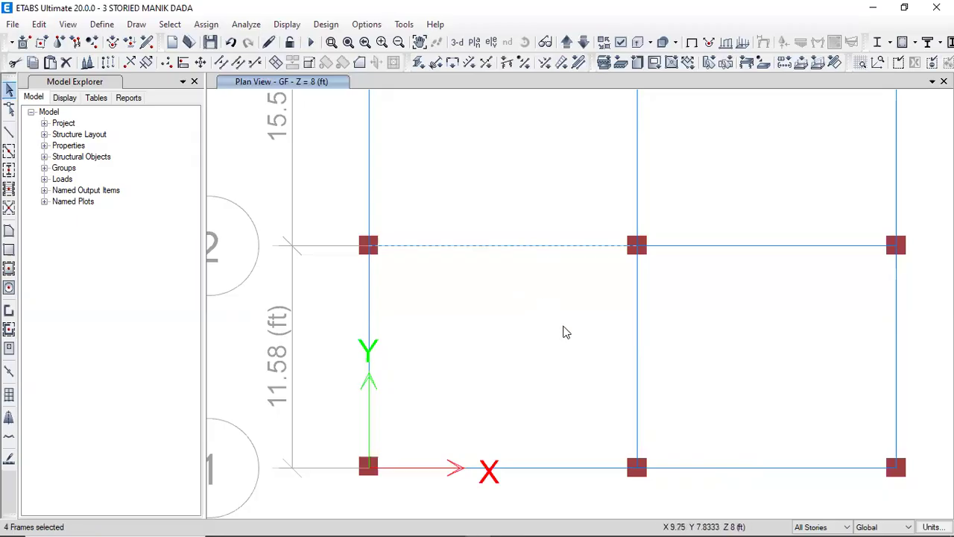
{"action": "left_click", "coordinate": [212, 27]}
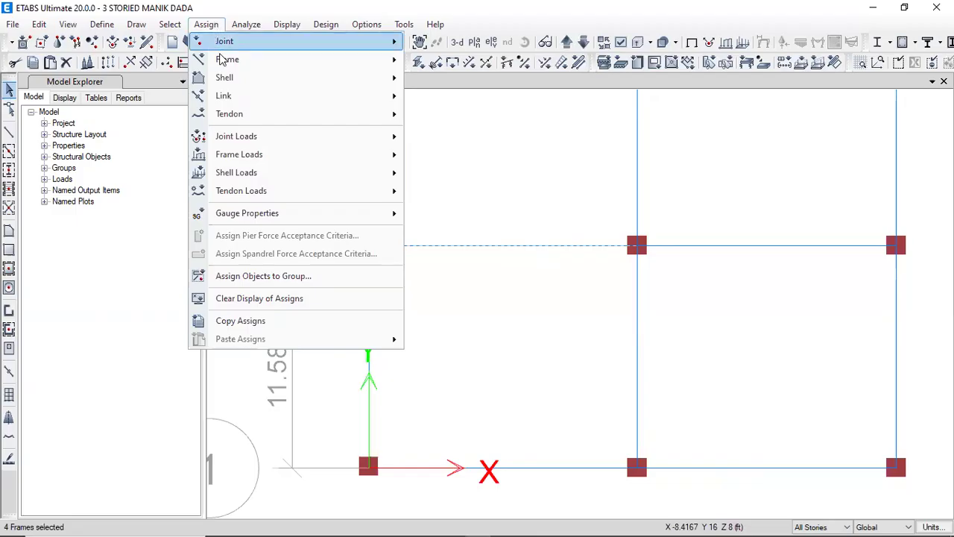
{"action": "mouse_move", "coordinate": [222, 64]}
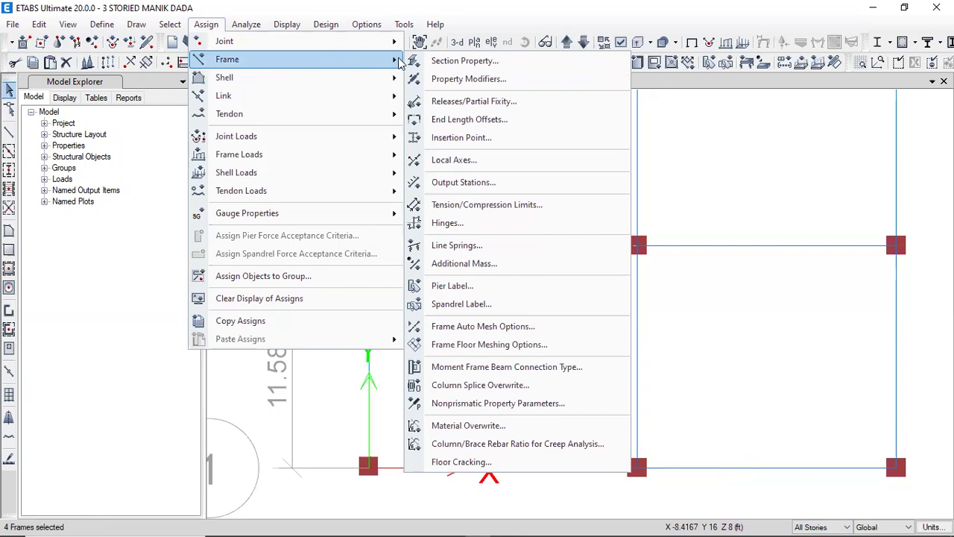
{"action": "left_click", "coordinate": [494, 110]}
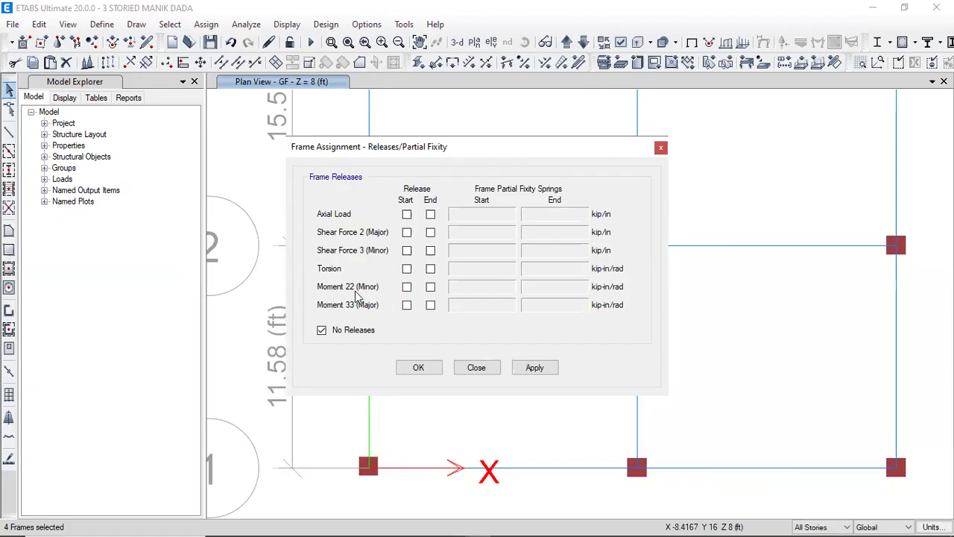
{"action": "left_click", "coordinate": [407, 289]}
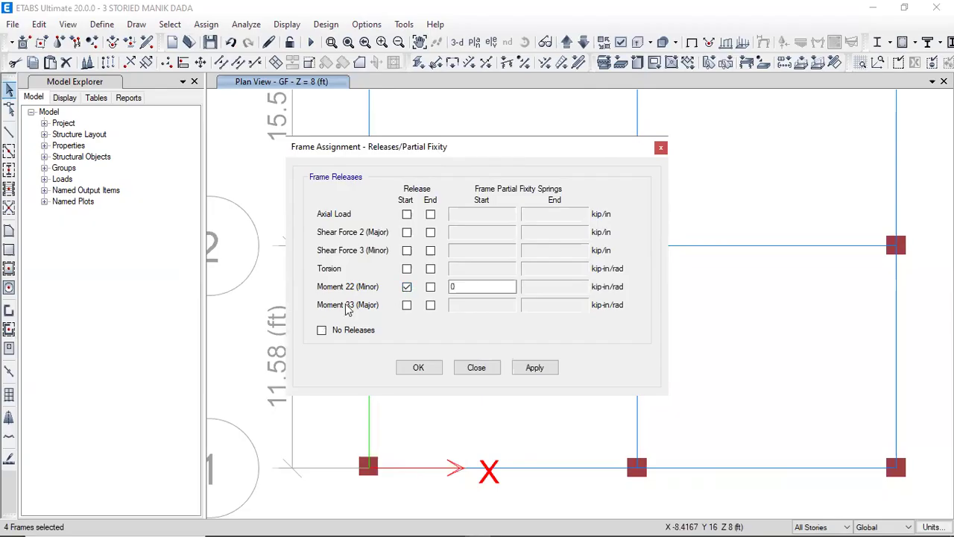
{"action": "left_click", "coordinate": [407, 306]}
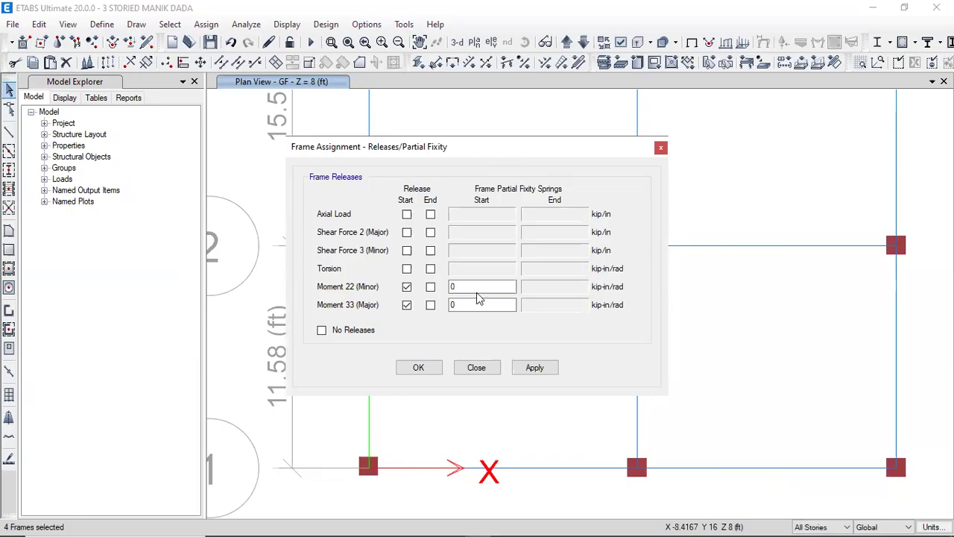
{"action": "left_click_drag", "start_coordinate": [477, 149], "coordinate": [248, 161]}
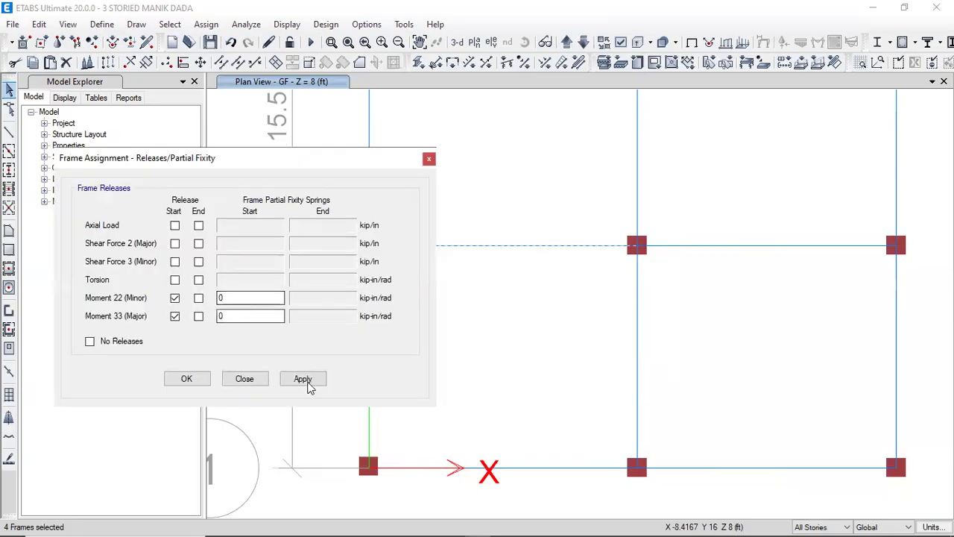
{"action": "left_click", "coordinate": [303, 379]}
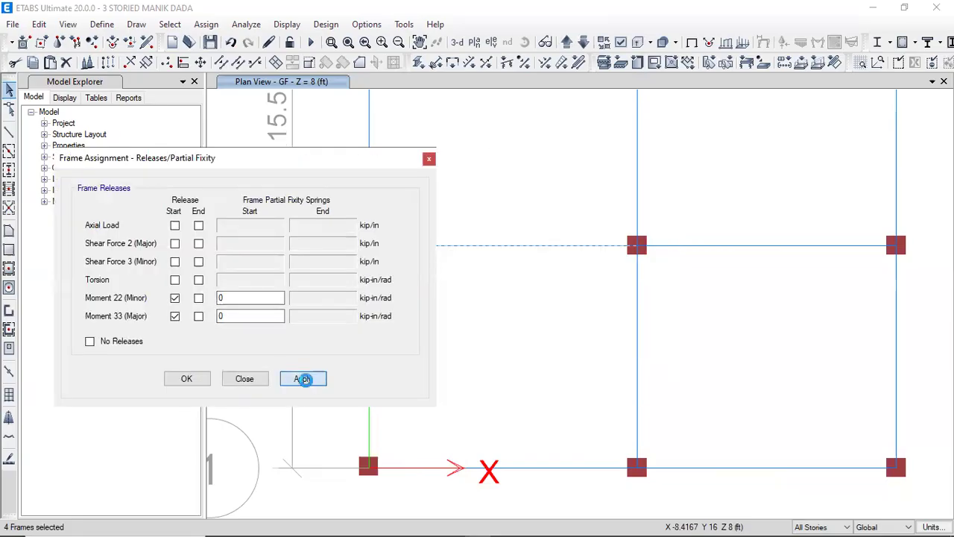
{"action": "left_click", "coordinate": [189, 379]}
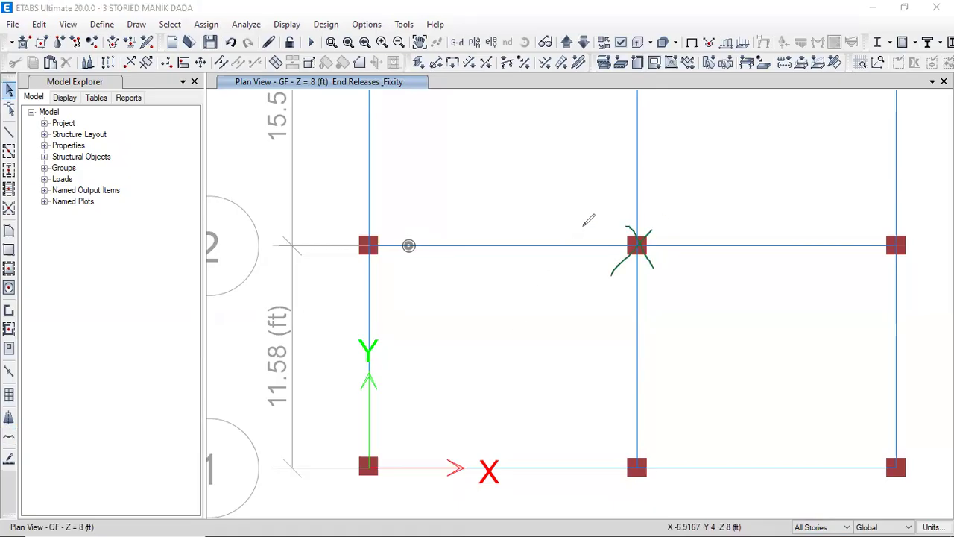
{"action": "mouse_move", "coordinate": [628, 145]}
{"action": "left_mouse_down"}
{"action": "mouse_move", "coordinate": [632, 184]}
{"action": "mouse_move", "coordinate": [649, 146]}
{"action": "mouse_move", "coordinate": [656, 182]}
{"action": "left_mouse_up"}
{"action": "mouse_move", "coordinate": [409, 239]}
{"action": "left_mouse_down"}
{"action": "mouse_move", "coordinate": [415, 246]}
{"action": "mouse_move", "coordinate": [404, 234]}
{"action": "left_mouse_up"}
{"action": "mouse_move", "coordinate": [604, 242]}
{"action": "left_mouse_down"}
{"action": "mouse_move", "coordinate": [606, 254]}
{"action": "mouse_move", "coordinate": [615, 240]}
{"action": "left_mouse_up"}
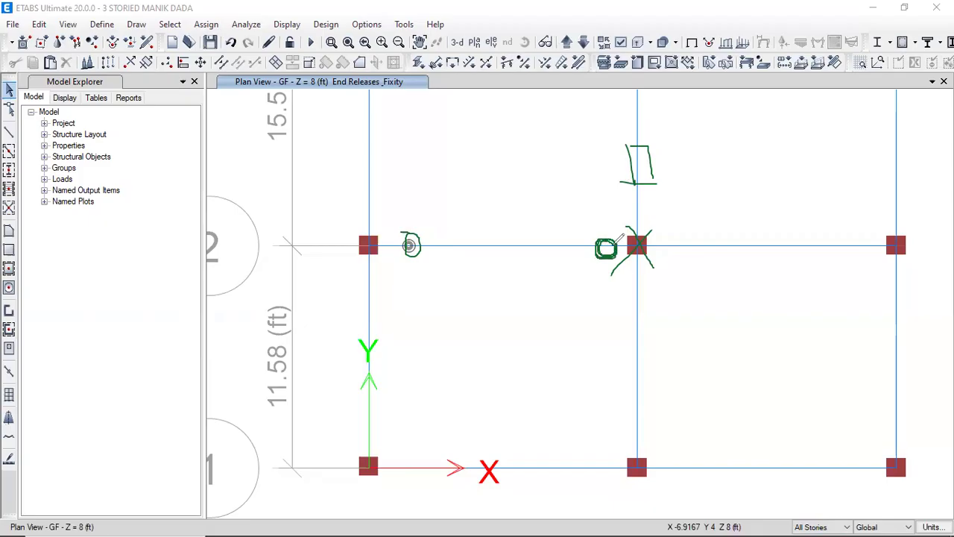
{"action": "left_click_drag", "start_coordinate": [352, 232], "coordinate": [390, 260]}
{"action": "left_click_drag", "start_coordinate": [383, 217], "coordinate": [361, 262]}
{"action": "left_click_drag", "start_coordinate": [361, 179], "coordinate": [372, 228]}
{"action": "mouse_move", "coordinate": [397, 184]}
{"action": "left_mouse_down"}
{"action": "mouse_move", "coordinate": [385, 226]}
{"action": "mouse_move", "coordinate": [373, 230]}
{"action": "mouse_move", "coordinate": [401, 251]}
{"action": "mouse_move", "coordinate": [424, 254]}
{"action": "mouse_move", "coordinate": [427, 239]}
{"action": "left_mouse_up"}
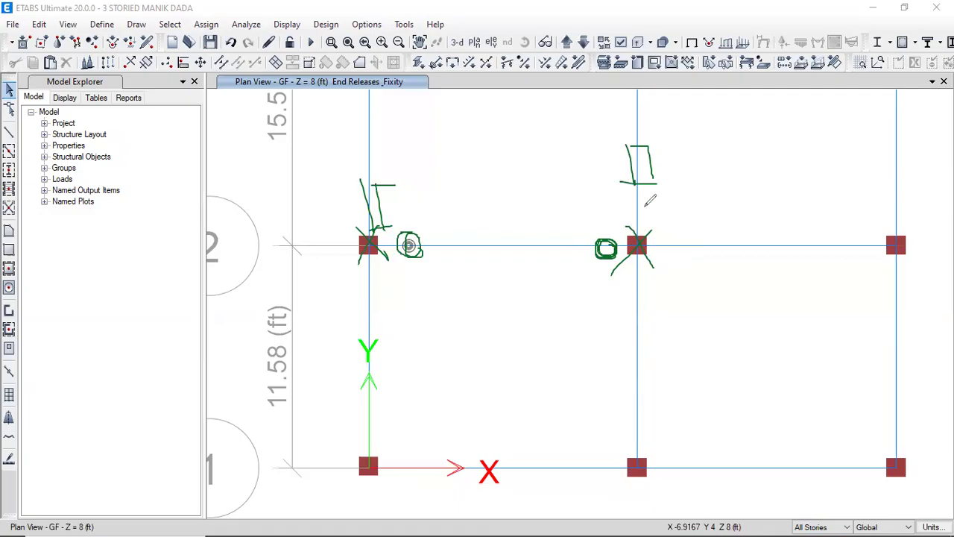
{"action": "left_click_drag", "start_coordinate": [653, 257], "coordinate": [668, 282]}
{"action": "left_click_drag", "start_coordinate": [631, 224], "coordinate": [638, 237]}
{"action": "left_click_drag", "start_coordinate": [603, 164], "coordinate": [618, 177]}
{"action": "mouse_move", "coordinate": [665, 120]}
{"action": "left_mouse_down"}
{"action": "mouse_move", "coordinate": [686, 171]}
{"action": "mouse_move", "coordinate": [714, 146]}
{"action": "left_mouse_up"}
{"action": "mouse_move", "coordinate": [418, 237]}
{"action": "left_mouse_down"}
{"action": "mouse_move", "coordinate": [407, 259]}
{"action": "mouse_move", "coordinate": [419, 231]}
{"action": "mouse_move", "coordinate": [427, 253]}
{"action": "mouse_move", "coordinate": [486, 219]}
{"action": "mouse_move", "coordinate": [586, 224]}
{"action": "mouse_move", "coordinate": [622, 253]}
{"action": "mouse_move", "coordinate": [632, 199]}
{"action": "left_mouse_up"}
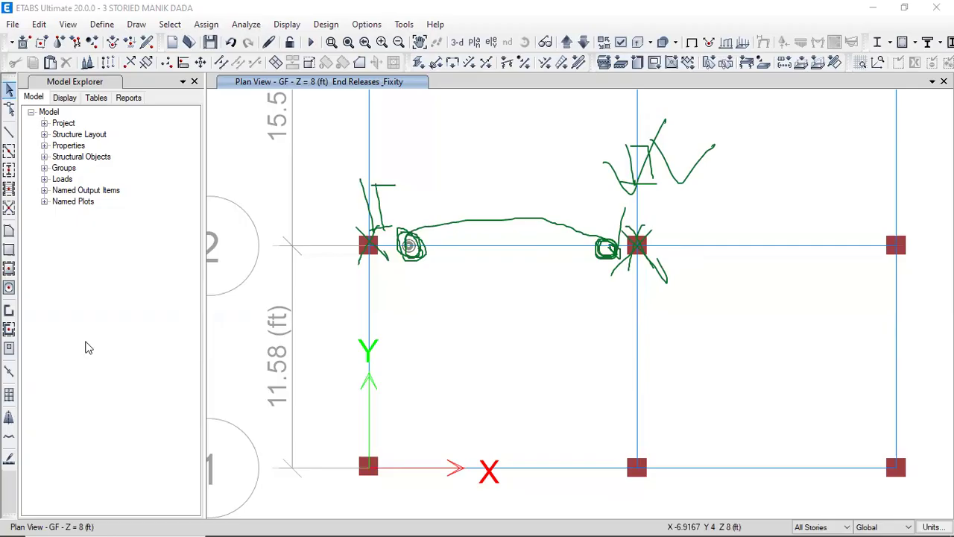
{"action": "key", "text": "e"}
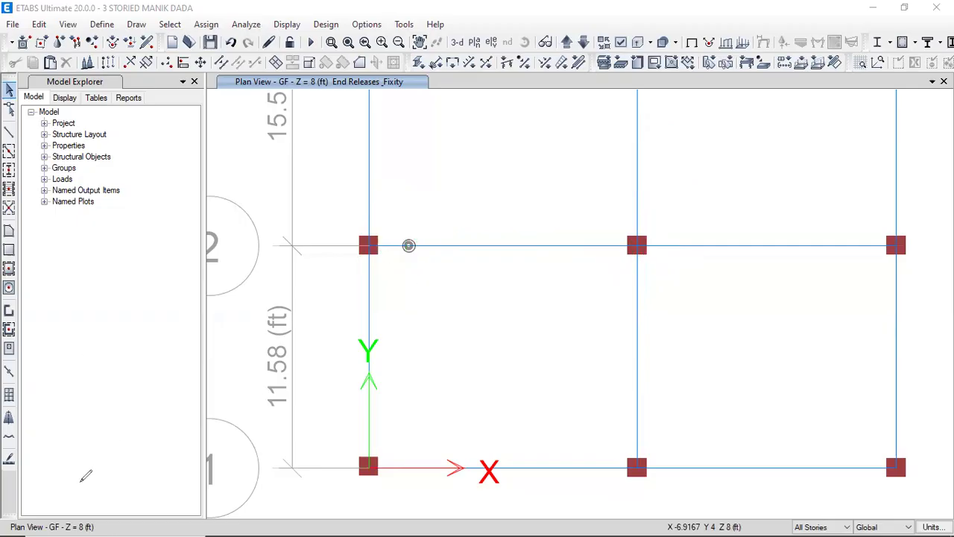
{"action": "key", "text": "ctrl+z"}
{"action": "key", "text": "ctrl+z"}
{"action": "key", "text": "ctrl+z"}
{"action": "key", "text": "ctrl+z"}
{"action": "key", "text": "ctrl+z"}
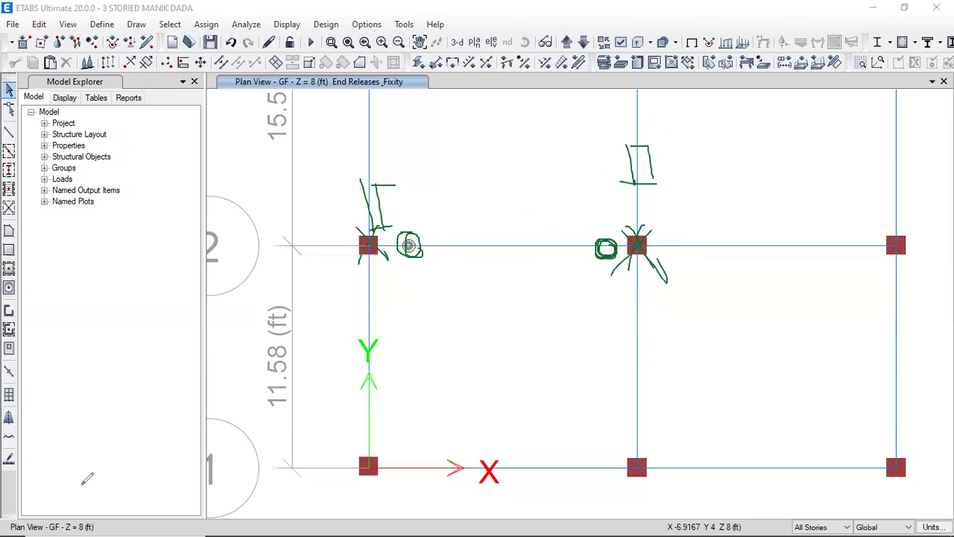
{"action": "key", "text": "ctrl+z"}
{"action": "key", "text": "ctrl+z"}
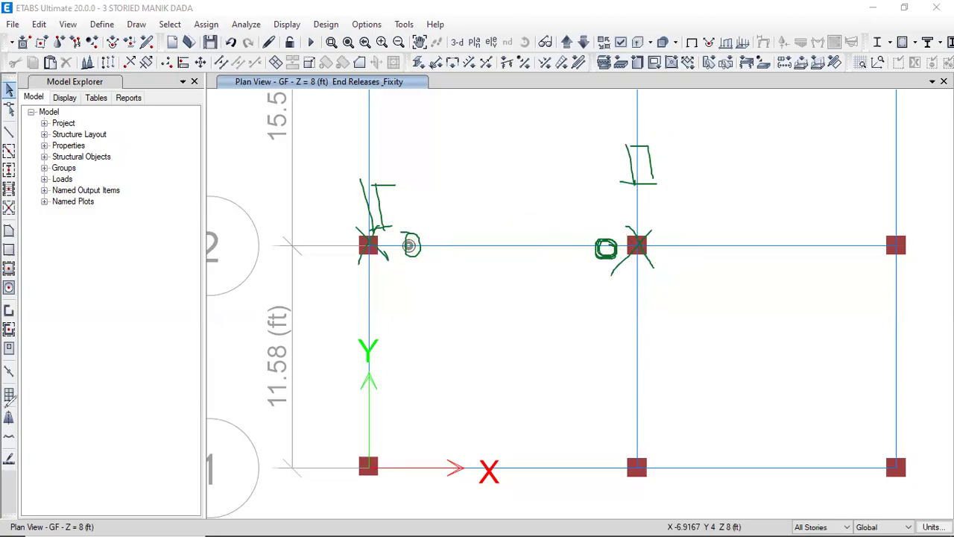
{"action": "key", "text": "e"}
{"action": "key", "text": "ctrl+z"}
{"action": "key", "text": "ctrl+z"}
{"action": "key", "text": "ctrl+z"}
{"action": "key", "text": "ctrl+z"}
{"action": "key", "text": "ctrl+z"}
{"action": "key", "text": "ctrl+z"}
{"action": "key", "text": "ctrl+z"}
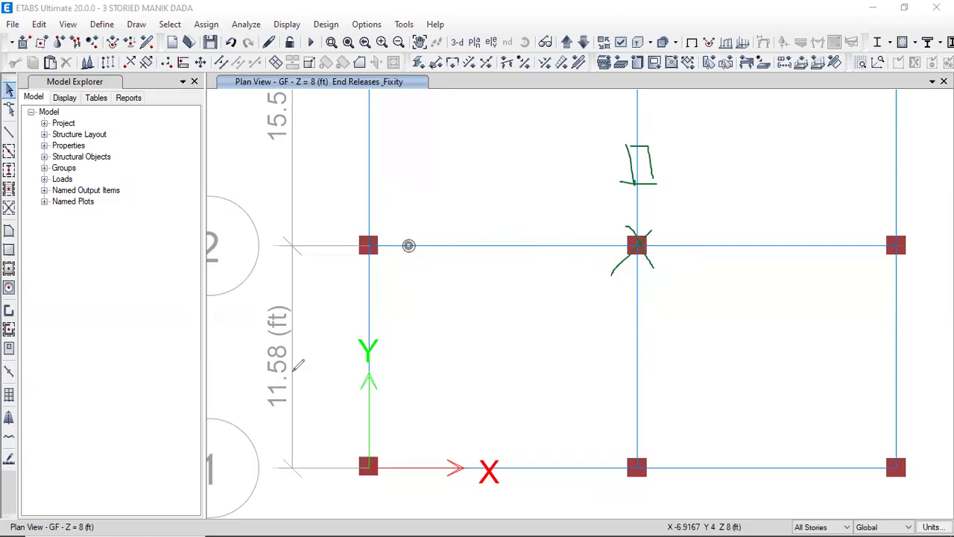
{"action": "key", "text": "ctrl+z"}
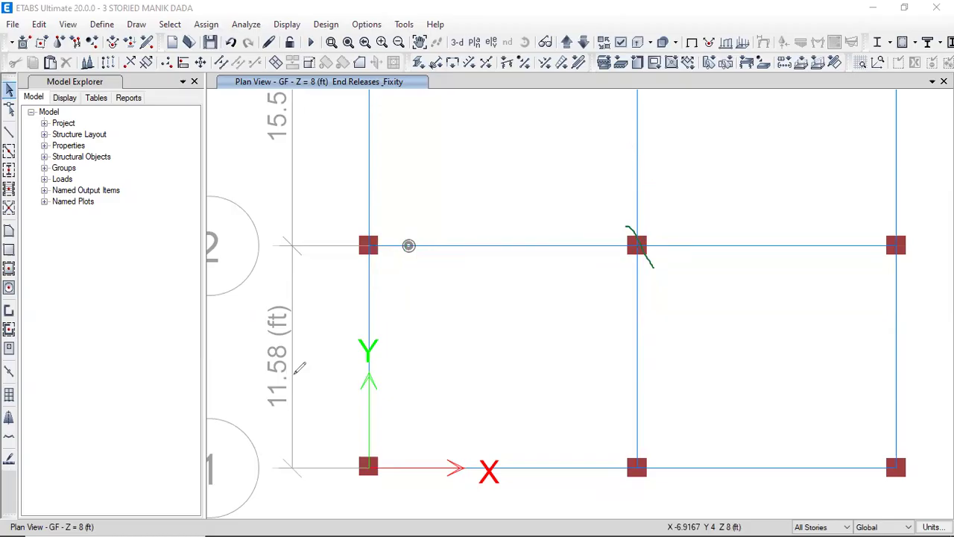
{"action": "key", "text": "ctrl+z"}
{"action": "key", "text": "ctrl+z"}
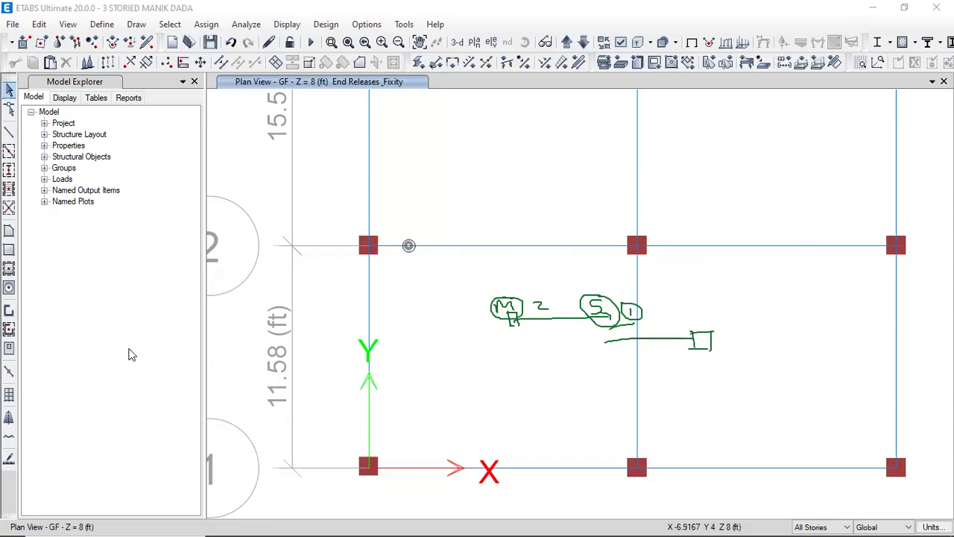
{"action": "key", "text": "Escape"}
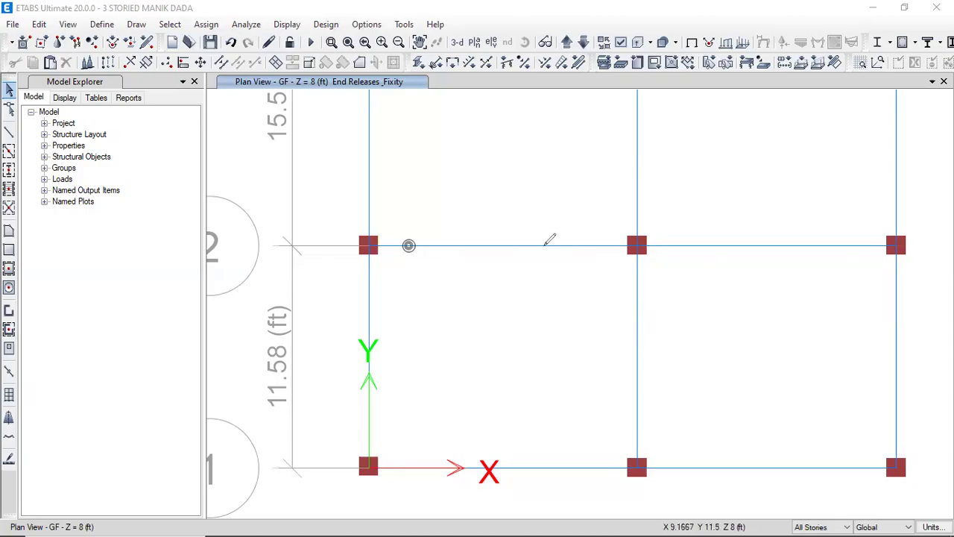
Step: Move the Moment 22 (Minor) and Moment 33 (Major) releases of the grid 2 beam between grids A and B from start to end
{"action": "left_click", "coordinate": [546, 244]}
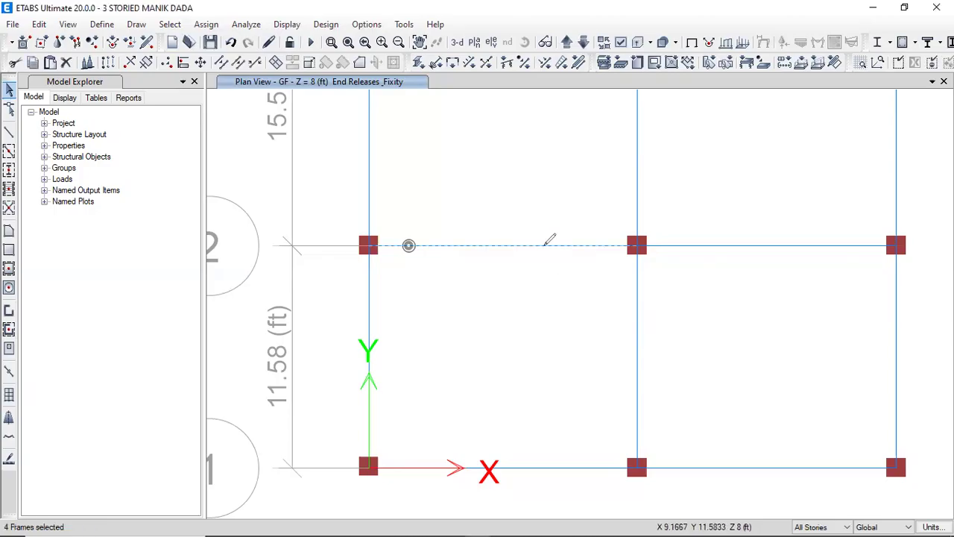
{"action": "left_click", "coordinate": [204, 25]}
{"action": "mouse_move", "coordinate": [316, 59]}
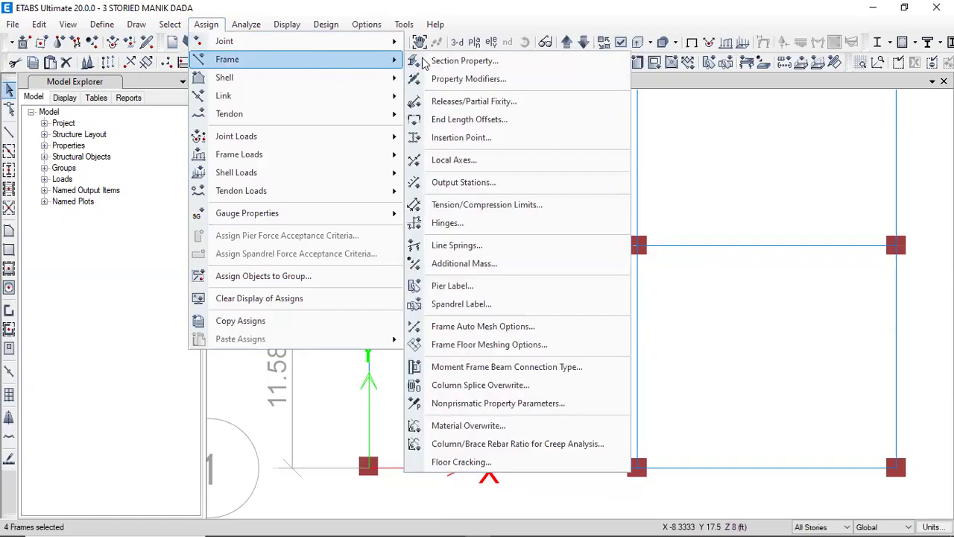
{"action": "left_click", "coordinate": [492, 108]}
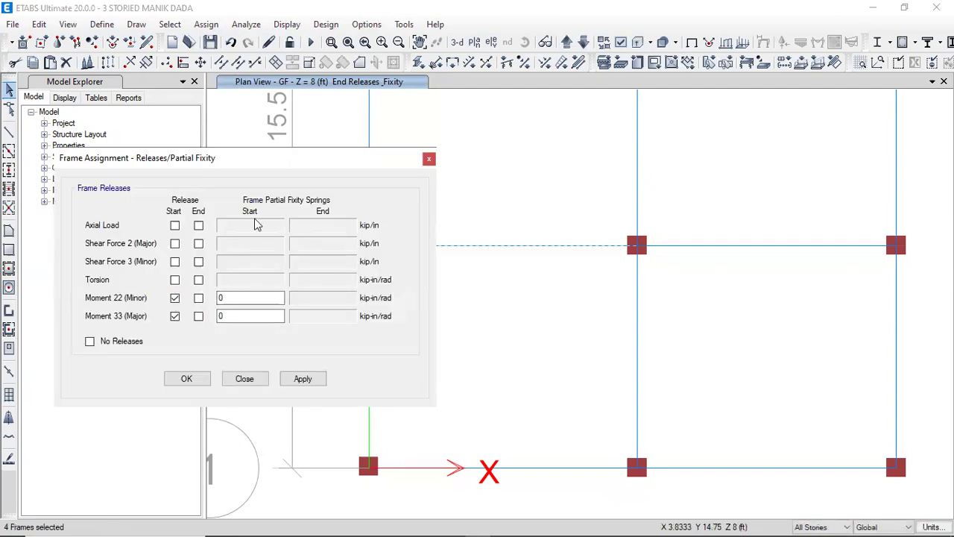
{"action": "left_click_drag", "start_coordinate": [273, 157], "coordinate": [183, 194]}
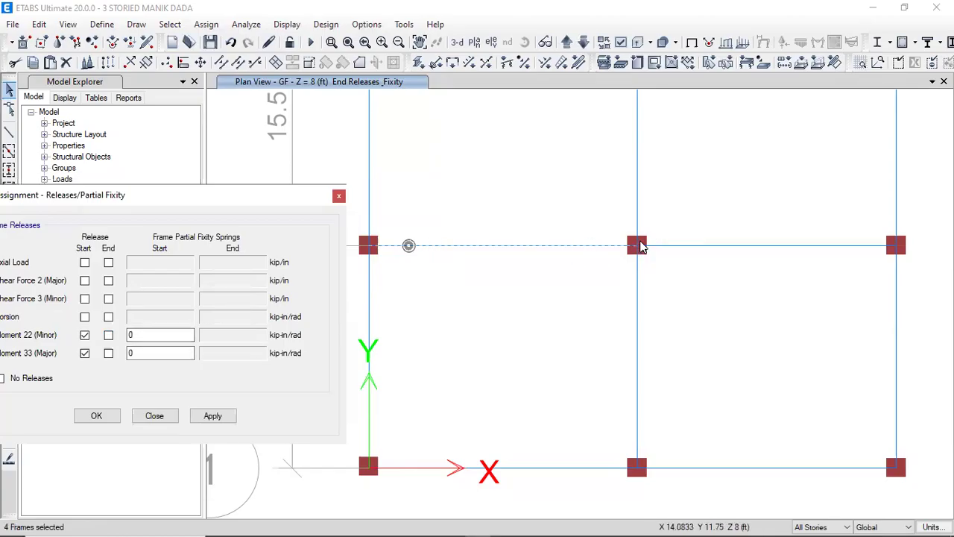
{"action": "left_click", "coordinate": [84, 335]}
{"action": "left_click", "coordinate": [84, 353]}
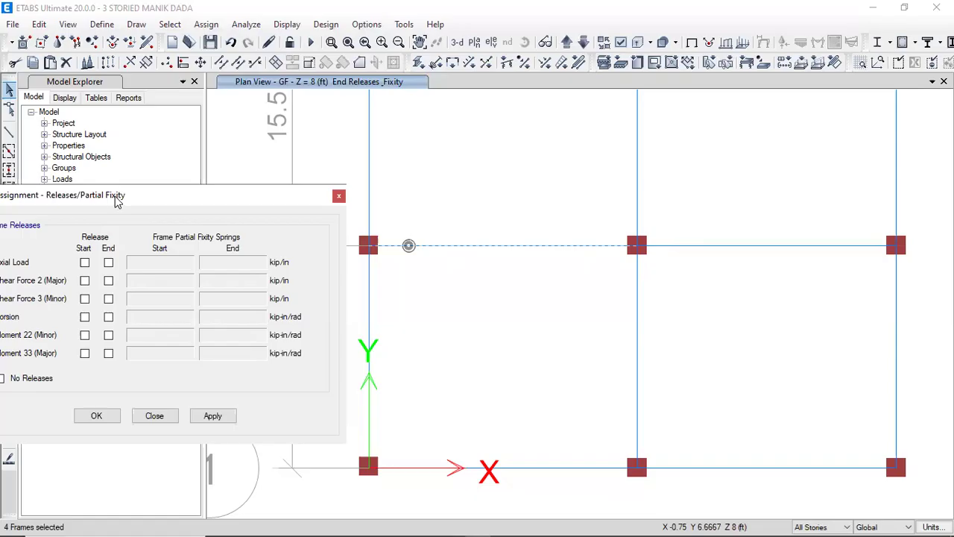
{"action": "left_click_drag", "start_coordinate": [115, 200], "coordinate": [151, 144]}
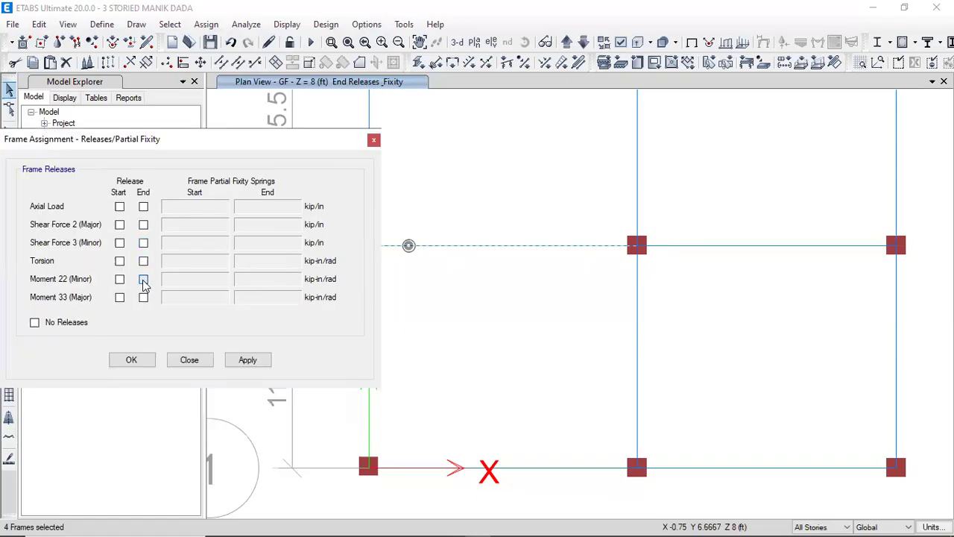
{"action": "left_click", "coordinate": [143, 280]}
{"action": "left_click", "coordinate": [143, 298]}
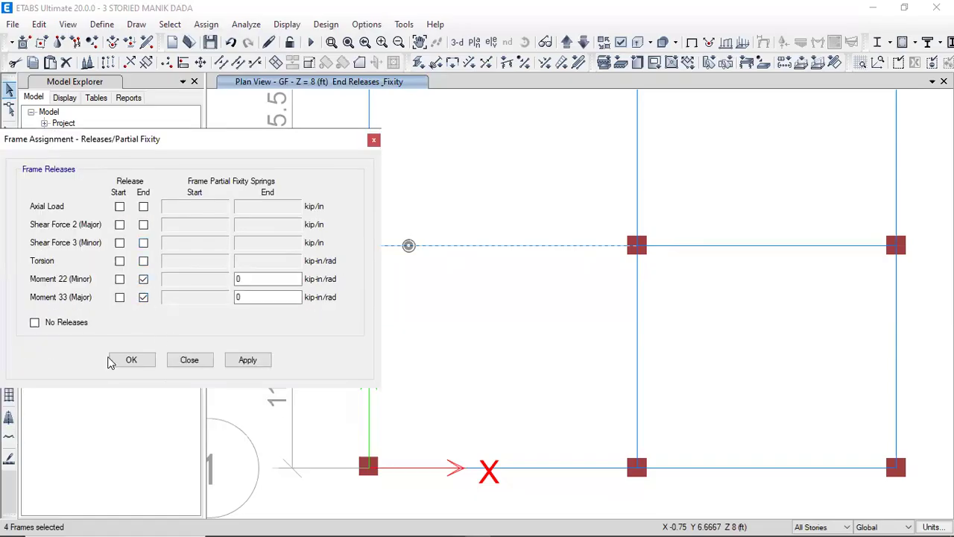
{"action": "left_click", "coordinate": [249, 362]}
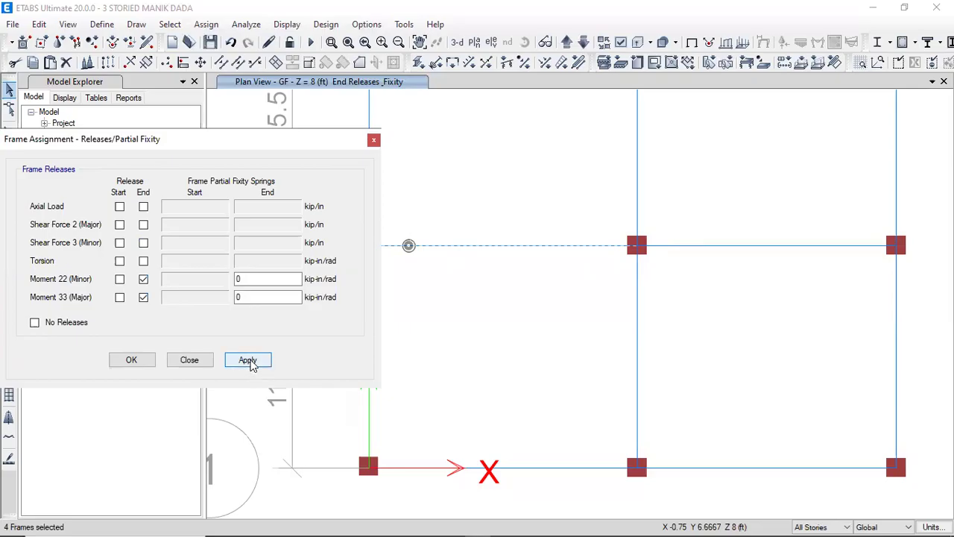
{"action": "left_click", "coordinate": [137, 362]}
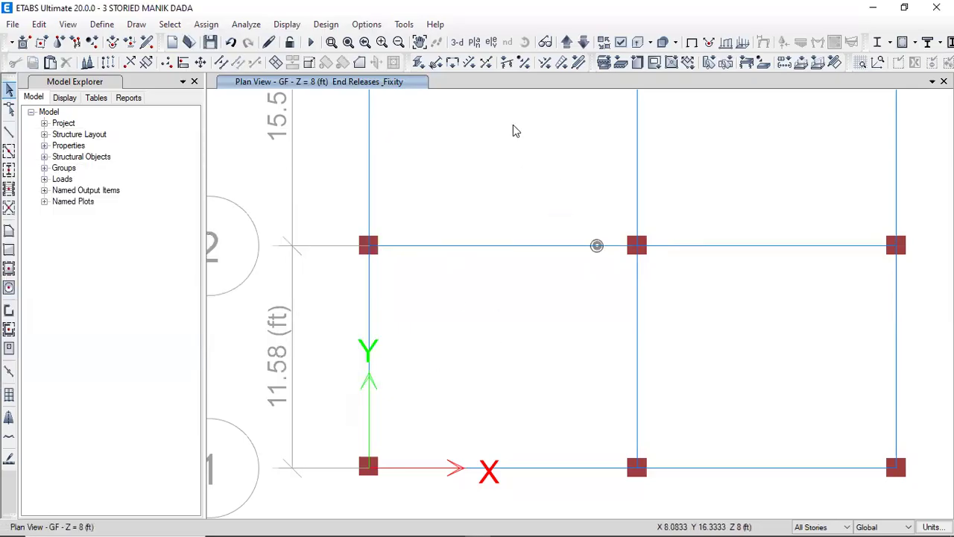
Step: Inspect the beam end releases on all stories in the 3-D view, then clear the display of assignments
{"action": "left_click", "coordinate": [457, 41]}
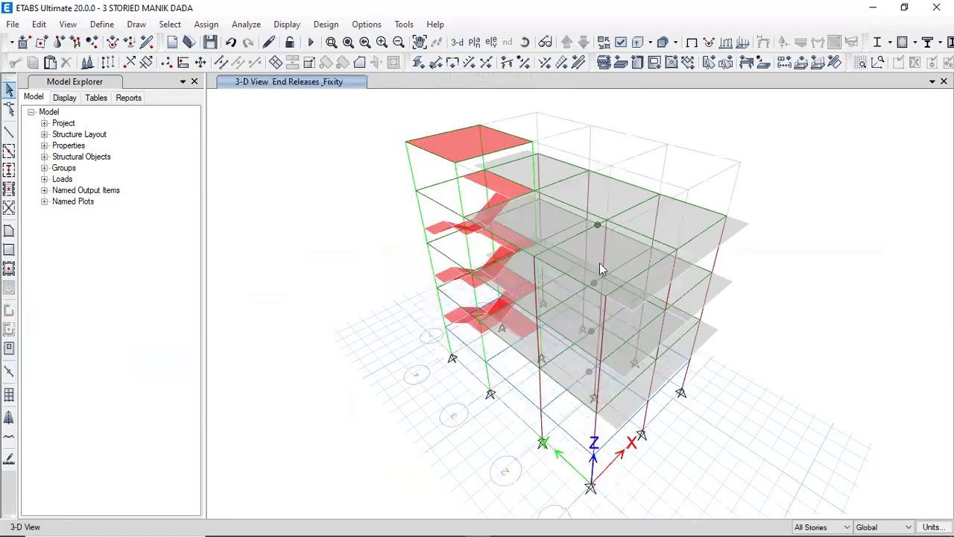
{"action": "left_click", "coordinate": [525, 42]}
{"action": "left_click_drag", "start_coordinate": [588, 331], "coordinate": [587, 351]}
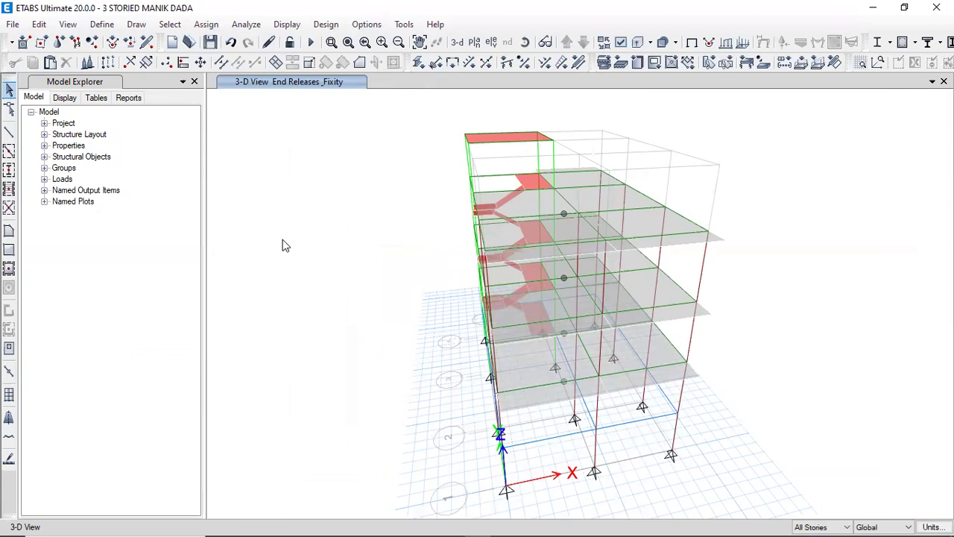
{"action": "left_click", "coordinate": [693, 44]}
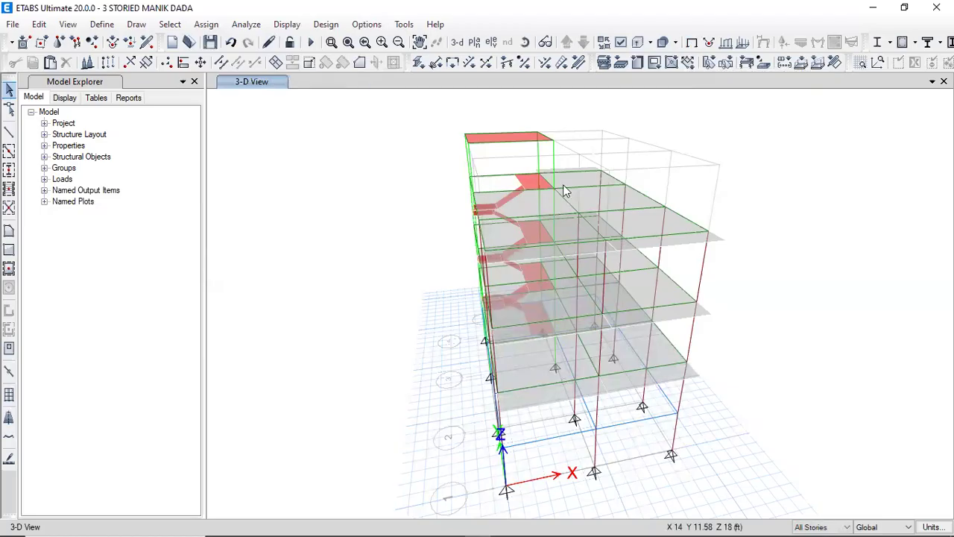
Step: Open the 1ST story plan and move down one story to the GF plan
{"action": "left_click", "coordinate": [475, 43]}
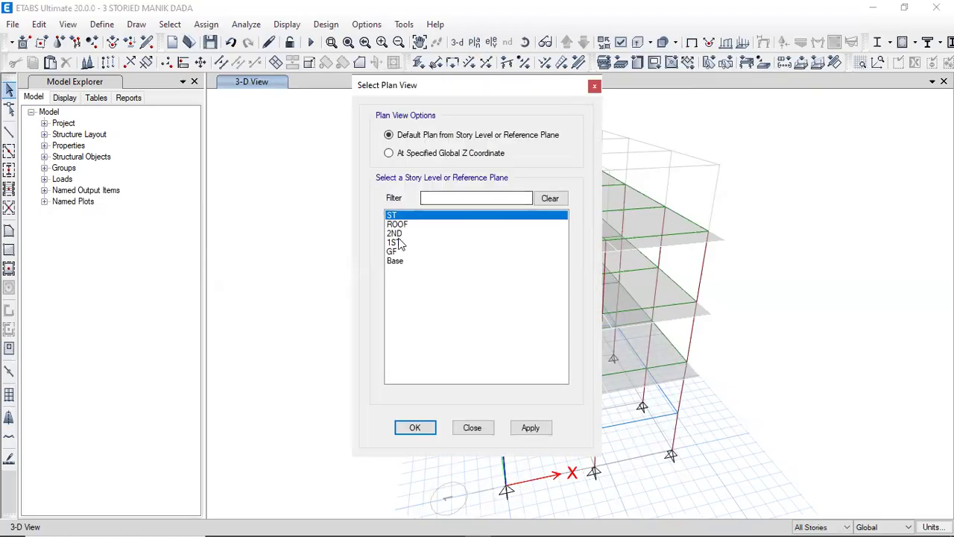
{"action": "left_click", "coordinate": [398, 242]}
{"action": "left_click", "coordinate": [534, 431]}
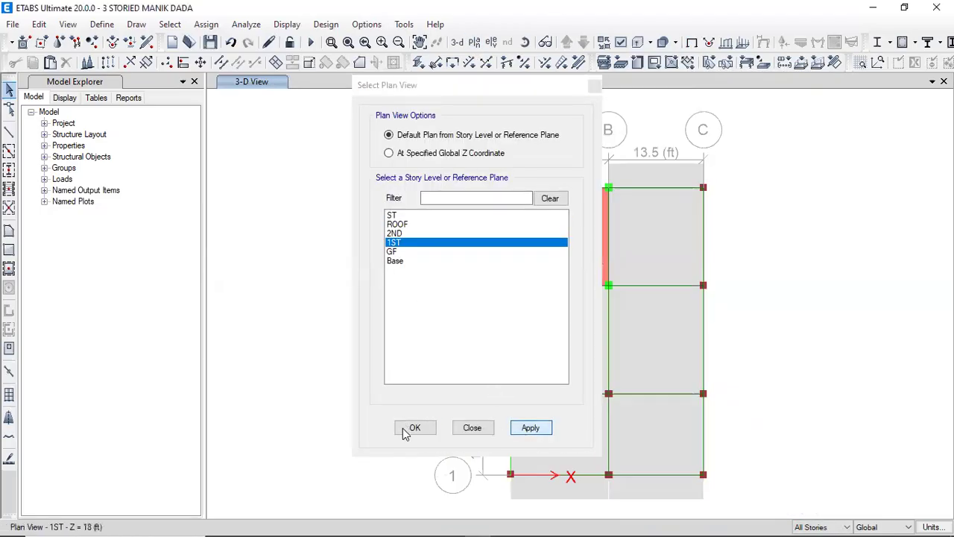
{"action": "left_click", "coordinate": [472, 427]}
{"action": "left_click", "coordinate": [584, 43]}
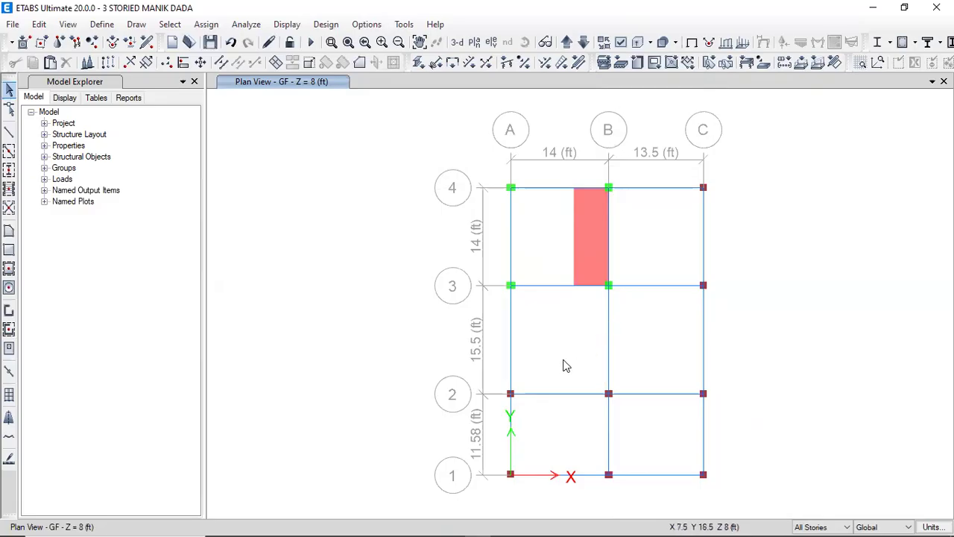
Step: Turn on the display of frame End Releases in the view options and apply it to all windows
{"action": "left_click", "coordinate": [620, 43]}
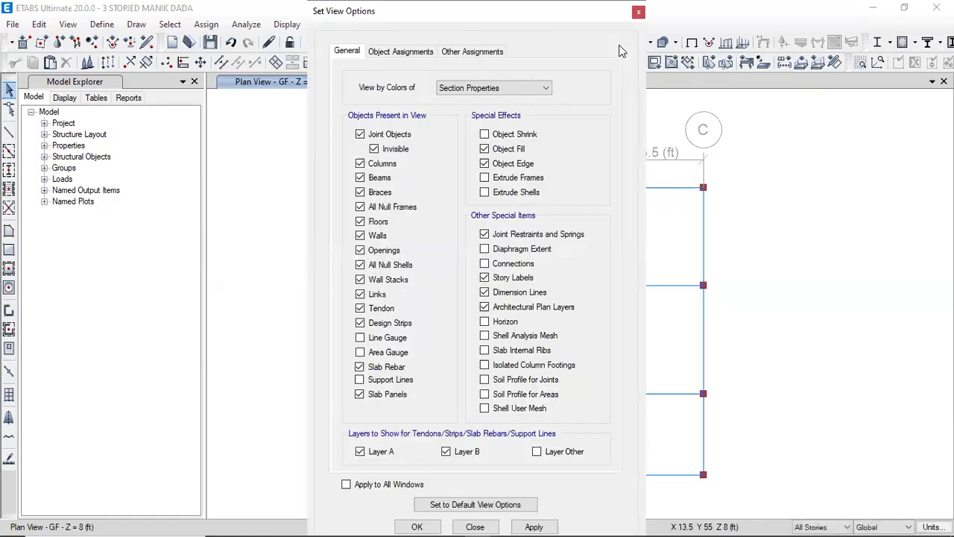
{"action": "left_click", "coordinate": [400, 52]}
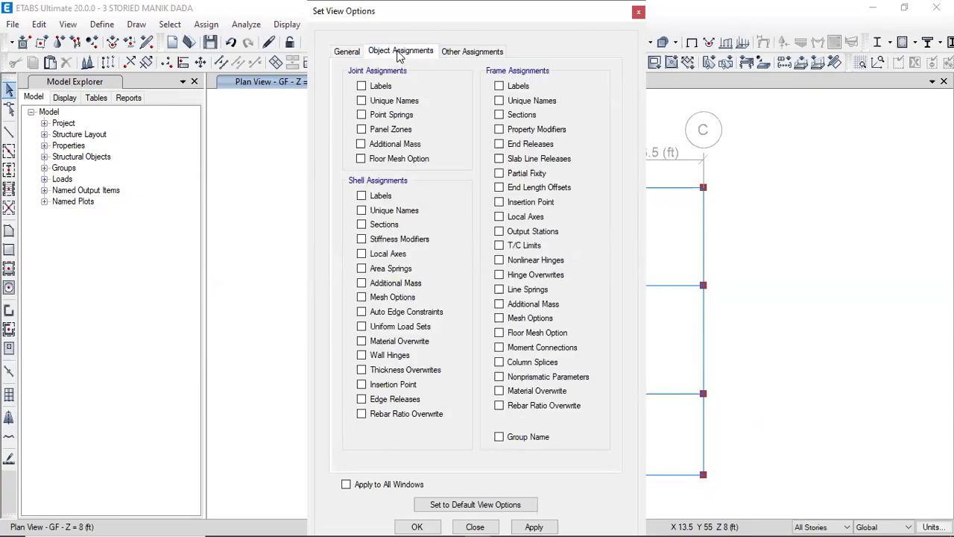
{"action": "left_click", "coordinate": [499, 145]}
{"action": "left_click", "coordinate": [346, 485]}
{"action": "left_click", "coordinate": [546, 523]}
{"action": "left_click", "coordinate": [418, 526]}
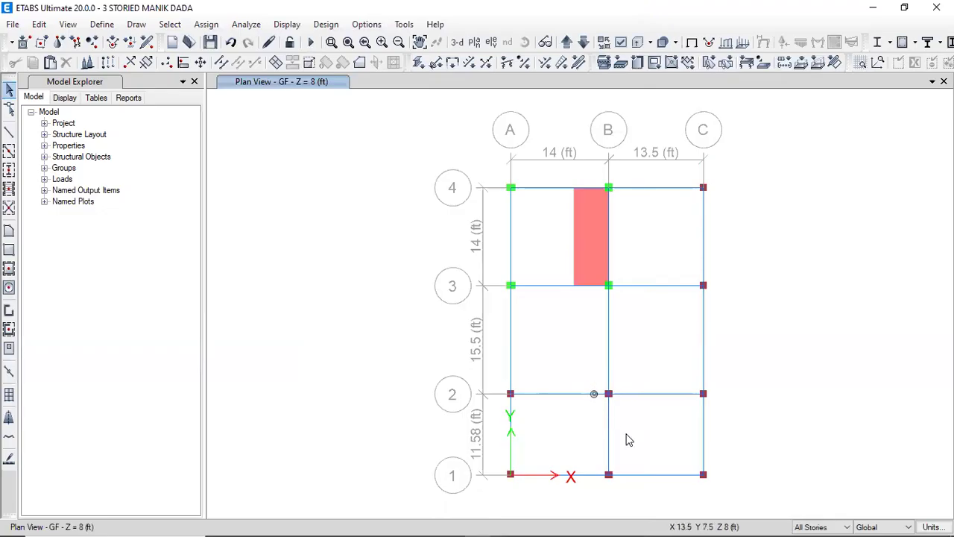
Step: Remove the end releases of Moment 22 (Minor) and Moment 33 (Major) from the grid 2 beam between grids A and B on all stories
{"action": "left_click", "coordinate": [562, 395]}
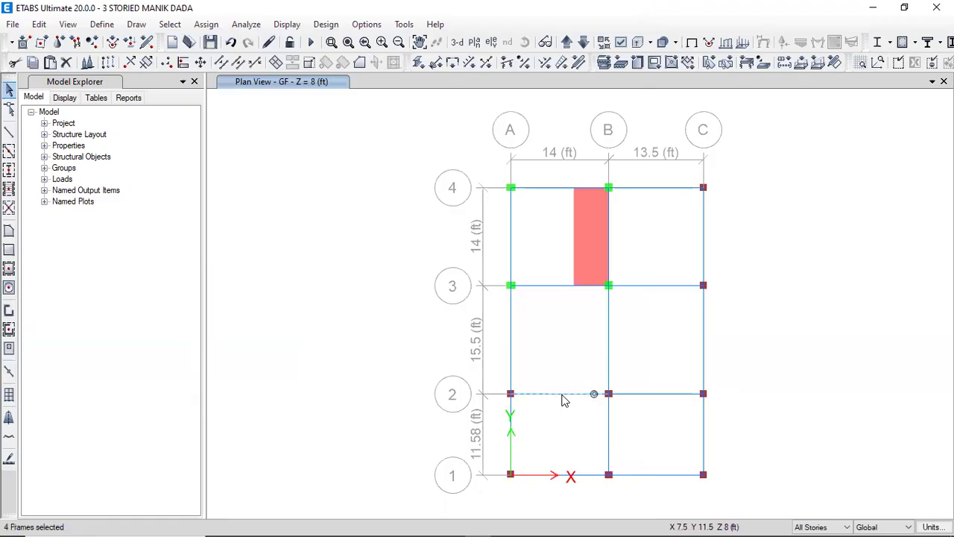
{"action": "left_click", "coordinate": [205, 24]}
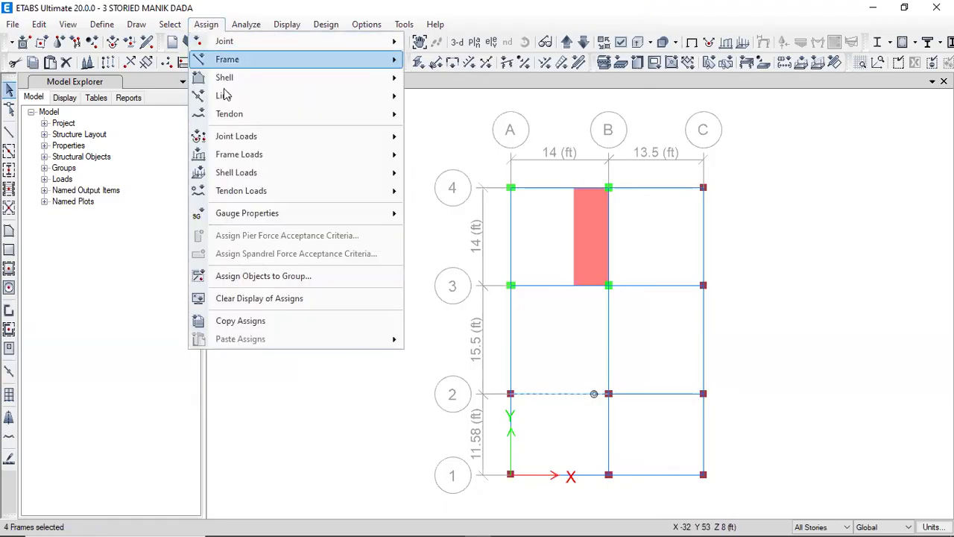
{"action": "mouse_move", "coordinate": [309, 60]}
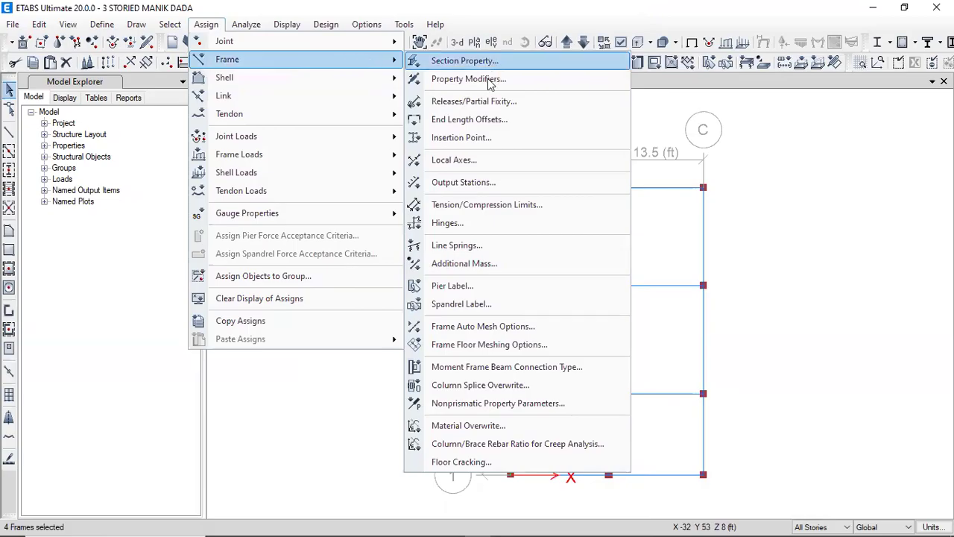
{"action": "left_click", "coordinate": [486, 103]}
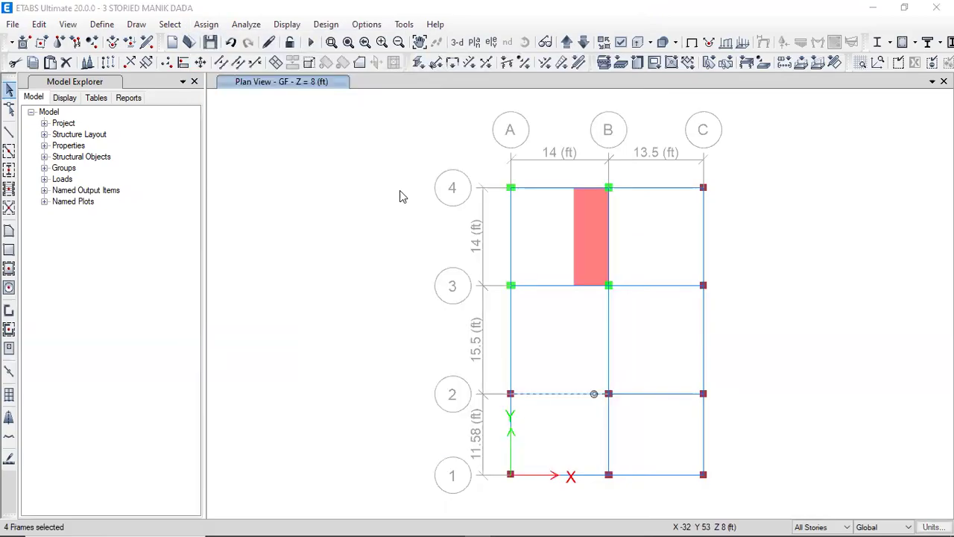
{"action": "left_click", "coordinate": [143, 279]}
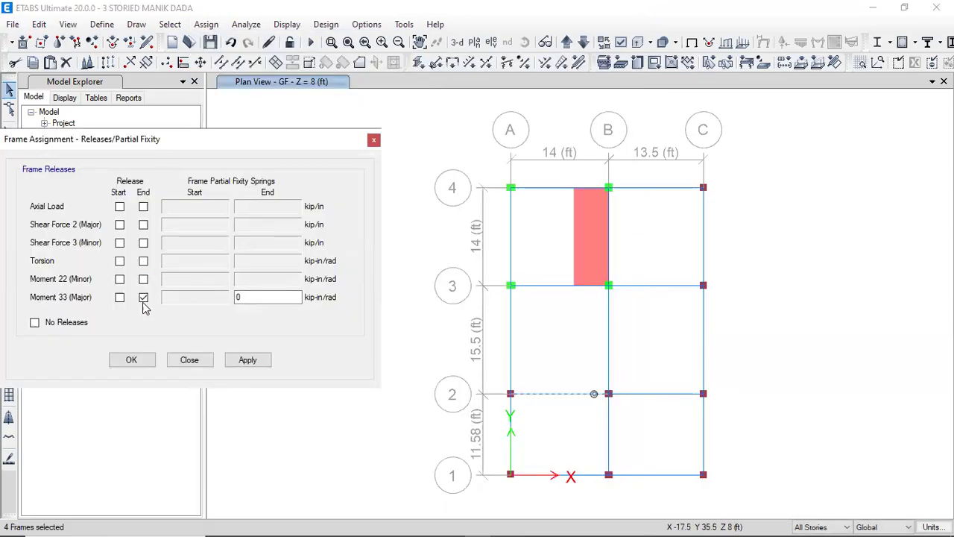
{"action": "left_click", "coordinate": [144, 297]}
{"action": "left_click", "coordinate": [247, 363]}
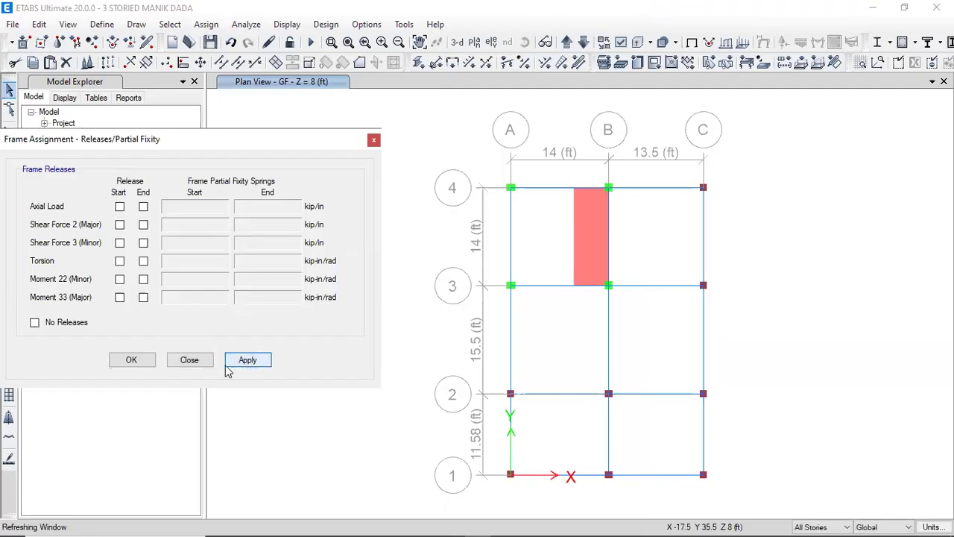
{"action": "left_click", "coordinate": [127, 363]}
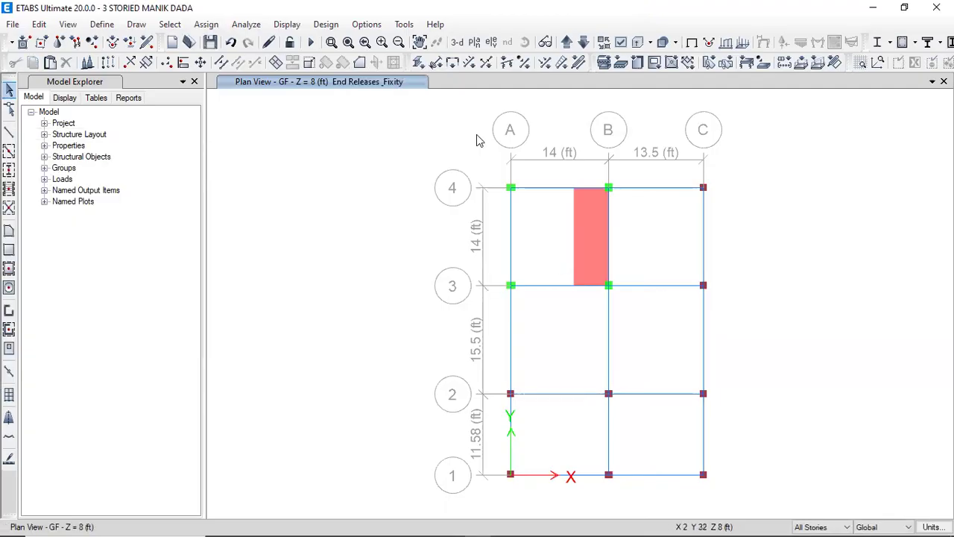
Step: Check the frame for remaining releases in the 3-D view, then switch to the Base plan
{"action": "left_click", "coordinate": [454, 43]}
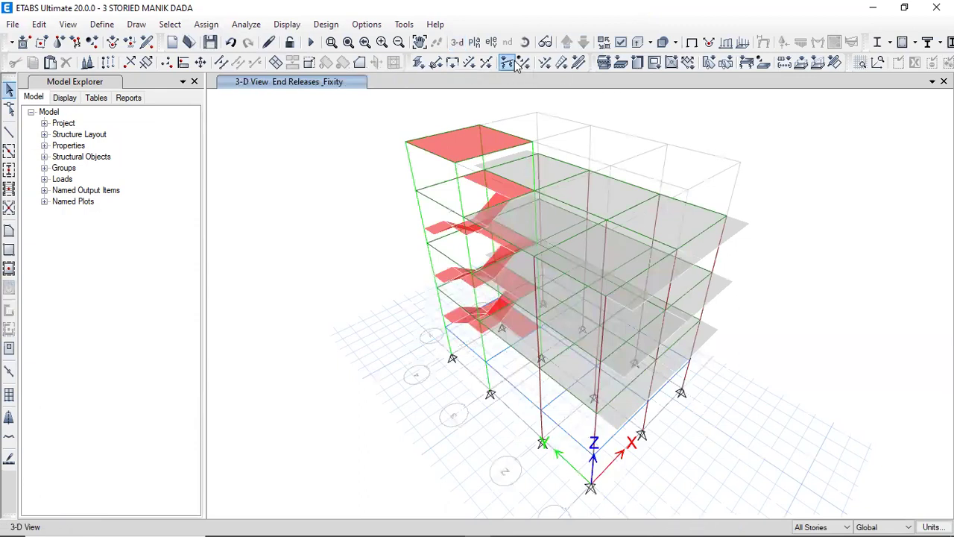
{"action": "left_click_drag", "start_coordinate": [674, 222], "coordinate": [795, 331]}
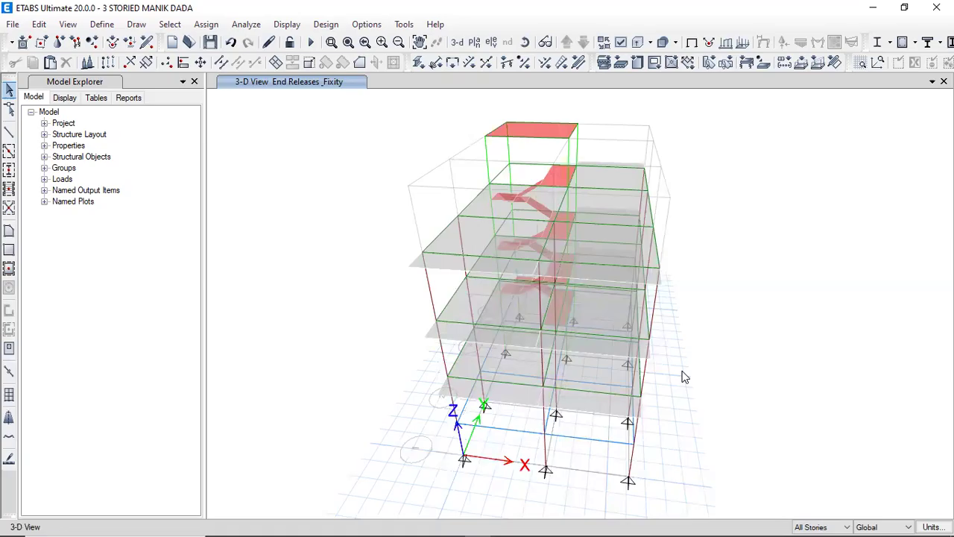
{"action": "left_click", "coordinate": [475, 43]}
{"action": "left_click", "coordinate": [395, 261]}
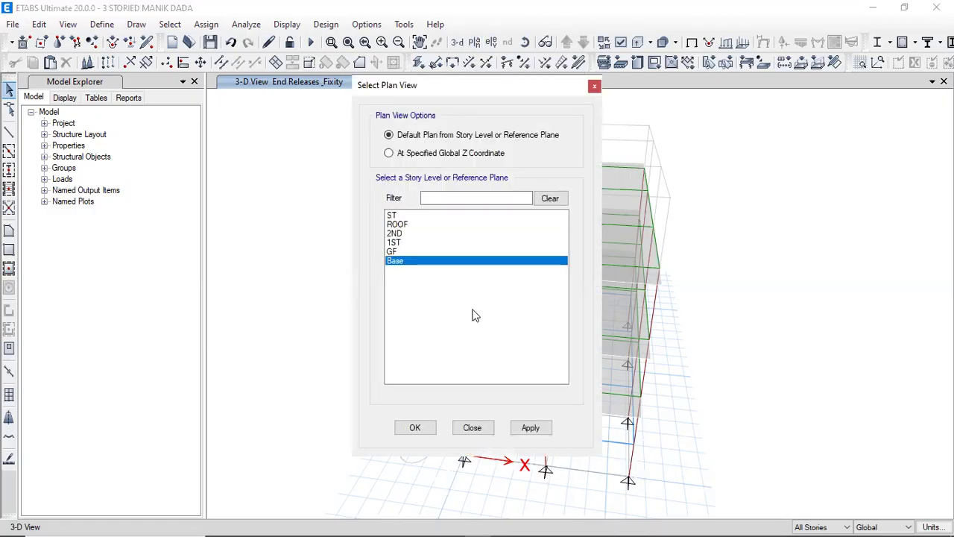
{"action": "left_click", "coordinate": [530, 428]}
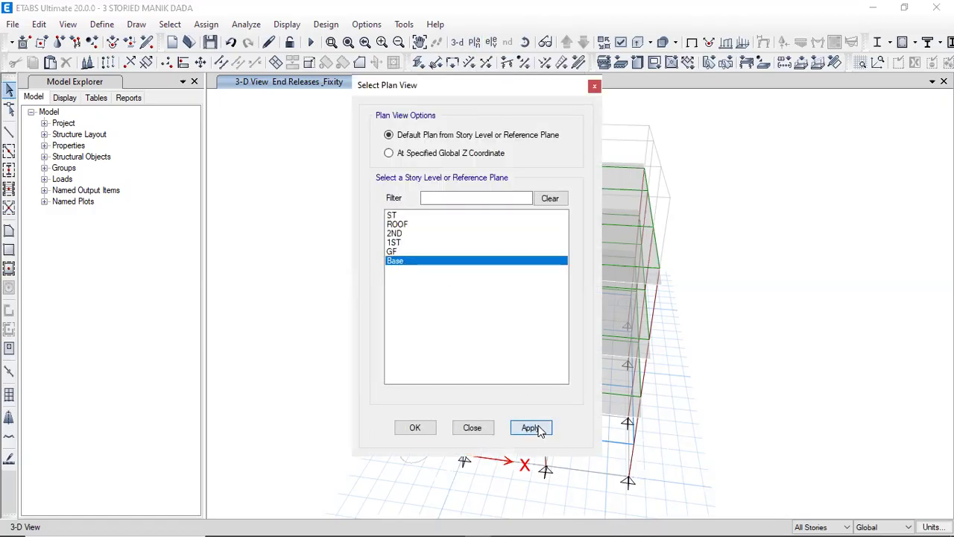
{"action": "left_click", "coordinate": [413, 429]}
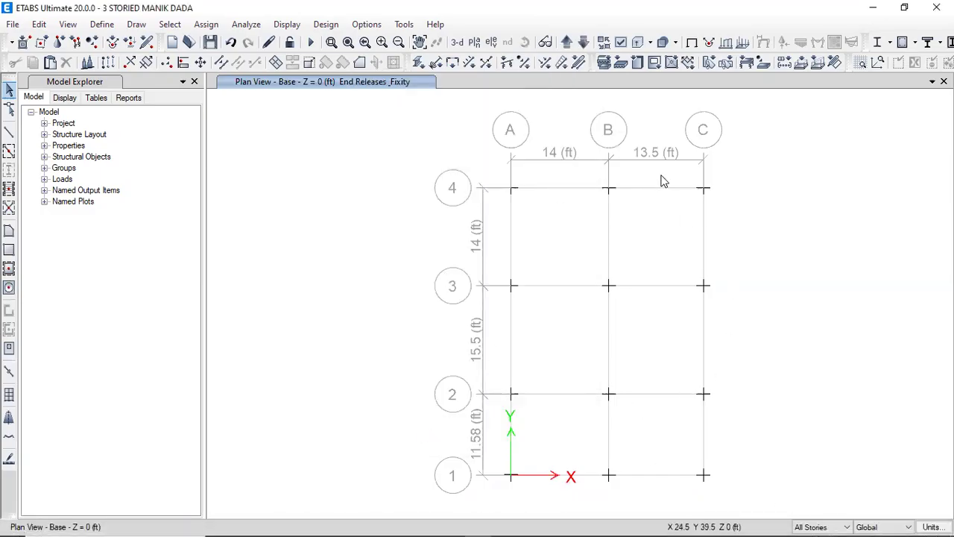
Step: Set the story scope to One Story and select all joints on the Base plan
{"action": "left_click", "coordinate": [817, 527]}
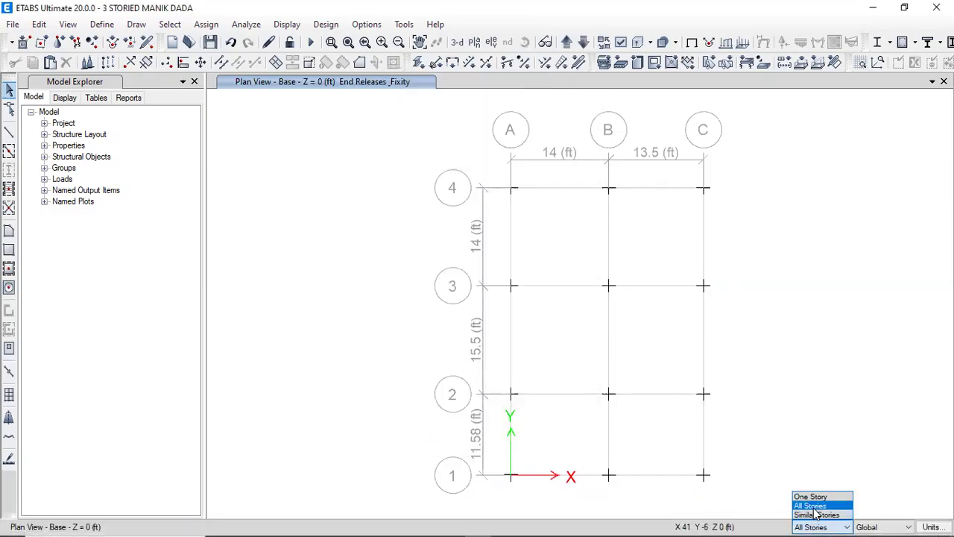
{"action": "left_click", "coordinate": [819, 497]}
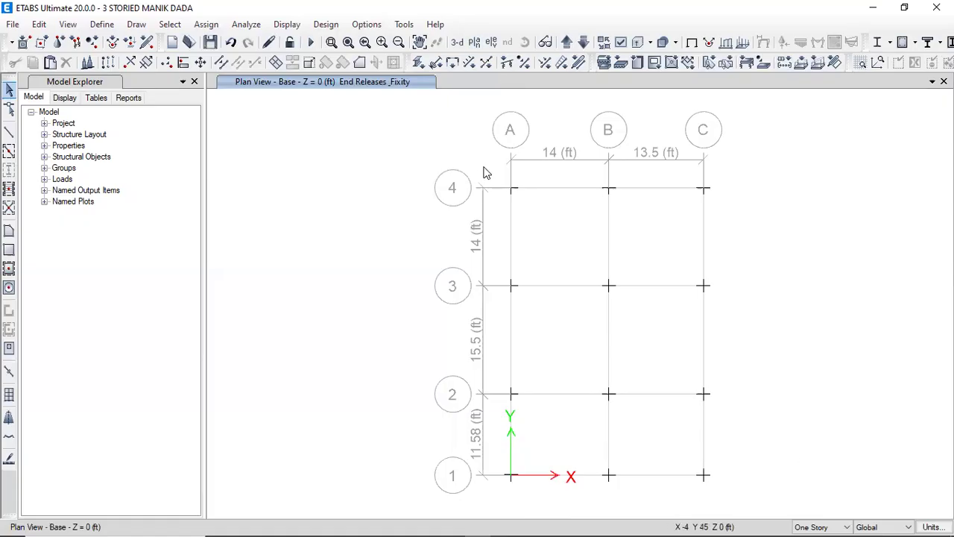
{"action": "left_click_drag", "start_coordinate": [480, 159], "coordinate": [724, 503]}
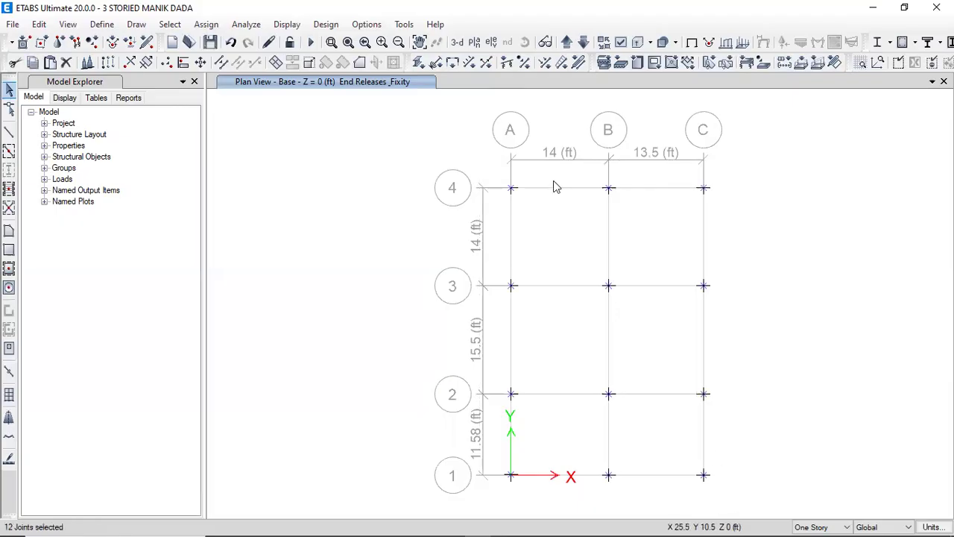
{"action": "left_click_drag", "start_coordinate": [484, 165], "coordinate": [724, 497]}
{"action": "left_click", "coordinate": [206, 25]}
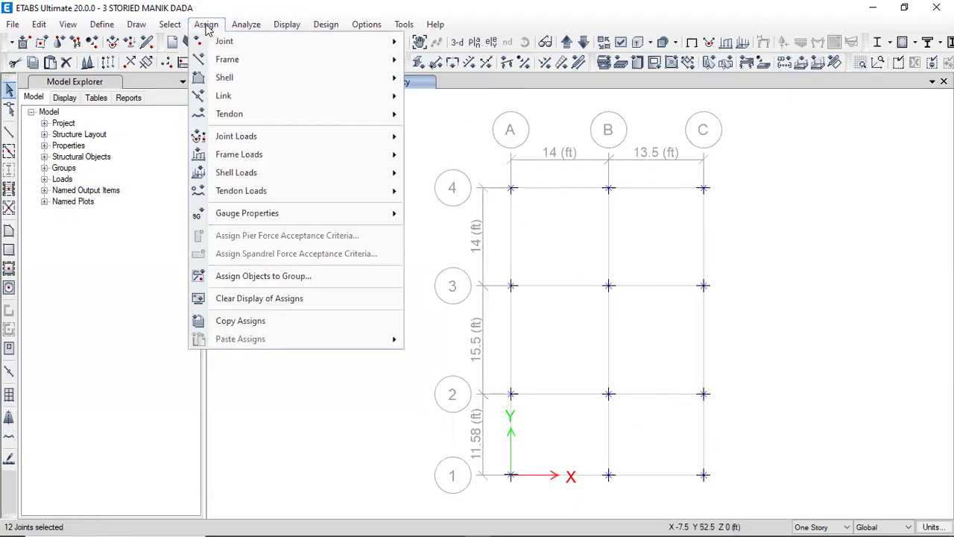
{"action": "mouse_move", "coordinate": [223, 45]}
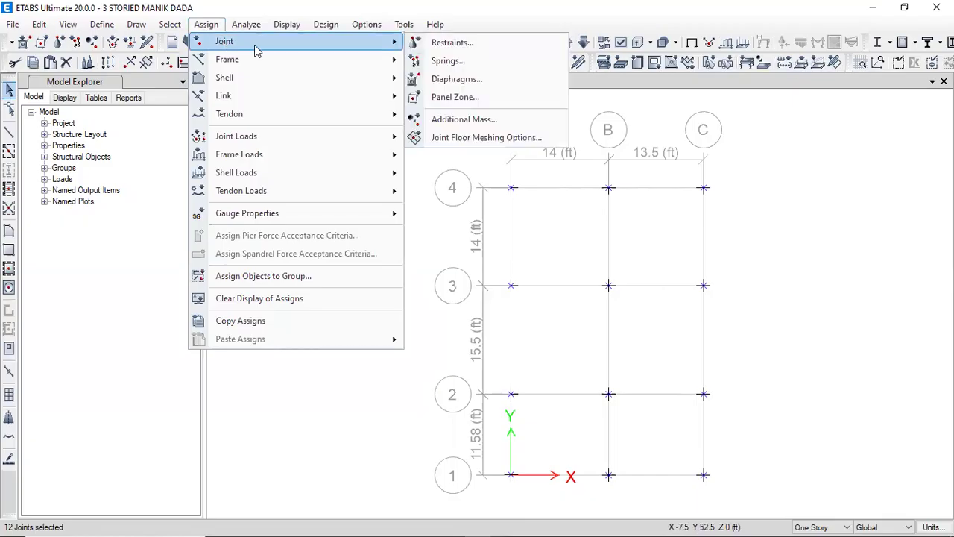
{"action": "left_click", "coordinate": [452, 45]}
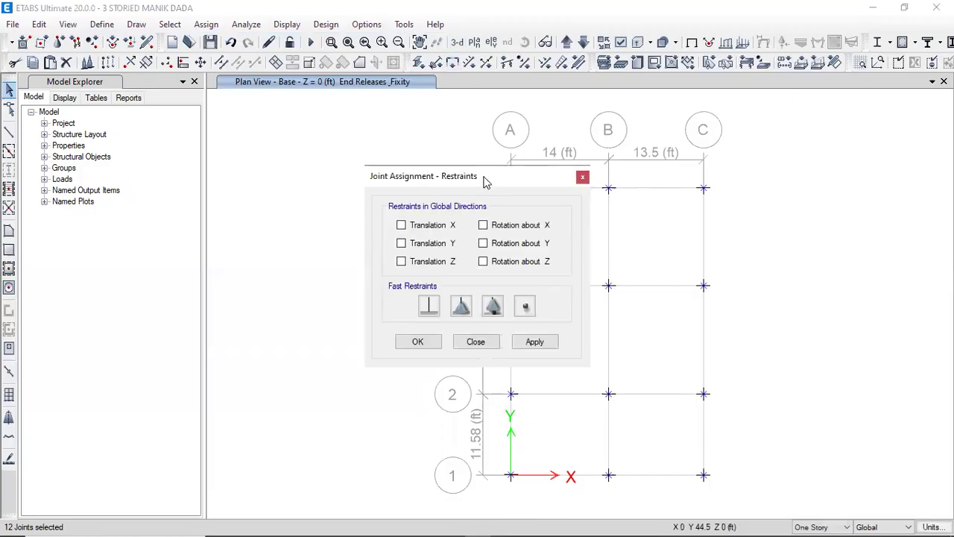
{"action": "left_click_drag", "start_coordinate": [484, 178], "coordinate": [305, 142]}
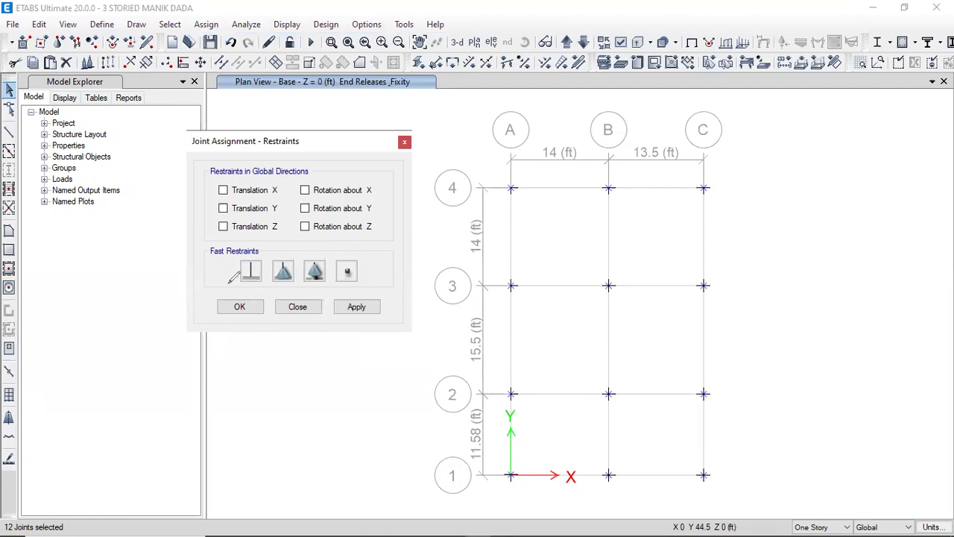
{"action": "mouse_move", "coordinate": [234, 282]}
{"action": "left_mouse_down"}
{"action": "mouse_move", "coordinate": [261, 286]}
{"action": "mouse_move", "coordinate": [270, 269]}
{"action": "mouse_move", "coordinate": [264, 252]}
{"action": "mouse_move", "coordinate": [244, 252]}
{"action": "mouse_move", "coordinate": [227, 279]}
{"action": "mouse_move", "coordinate": [242, 286]}
{"action": "mouse_move", "coordinate": [255, 276]}
{"action": "left_mouse_up"}
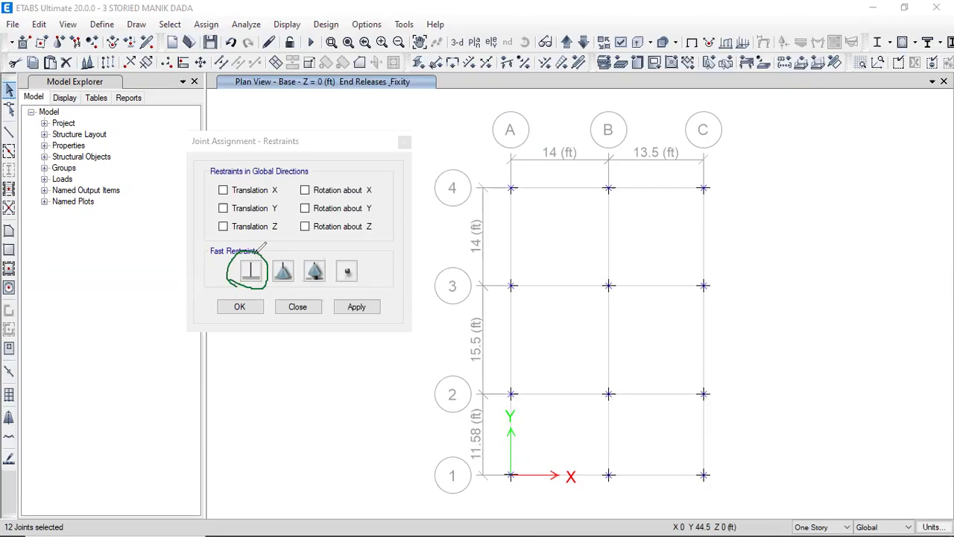
{"action": "mouse_move", "coordinate": [242, 255]}
{"action": "left_mouse_down"}
{"action": "mouse_move", "coordinate": [353, 173]}
{"action": "mouse_move", "coordinate": [365, 192]}
{"action": "left_mouse_up"}
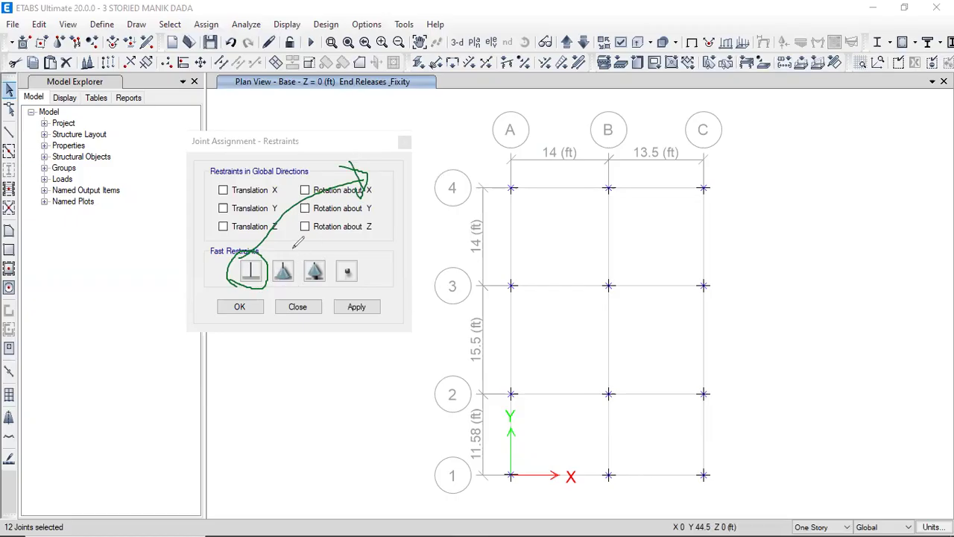
{"action": "mouse_move", "coordinate": [291, 249]}
{"action": "left_mouse_down"}
{"action": "mouse_move", "coordinate": [271, 277]}
{"action": "mouse_move", "coordinate": [293, 291]}
{"action": "mouse_move", "coordinate": [301, 269]}
{"action": "mouse_move", "coordinate": [288, 249]}
{"action": "mouse_move", "coordinate": [373, 246]}
{"action": "mouse_move", "coordinate": [362, 240]}
{"action": "mouse_move", "coordinate": [374, 252]}
{"action": "mouse_move", "coordinate": [361, 241]}
{"action": "left_mouse_up"}
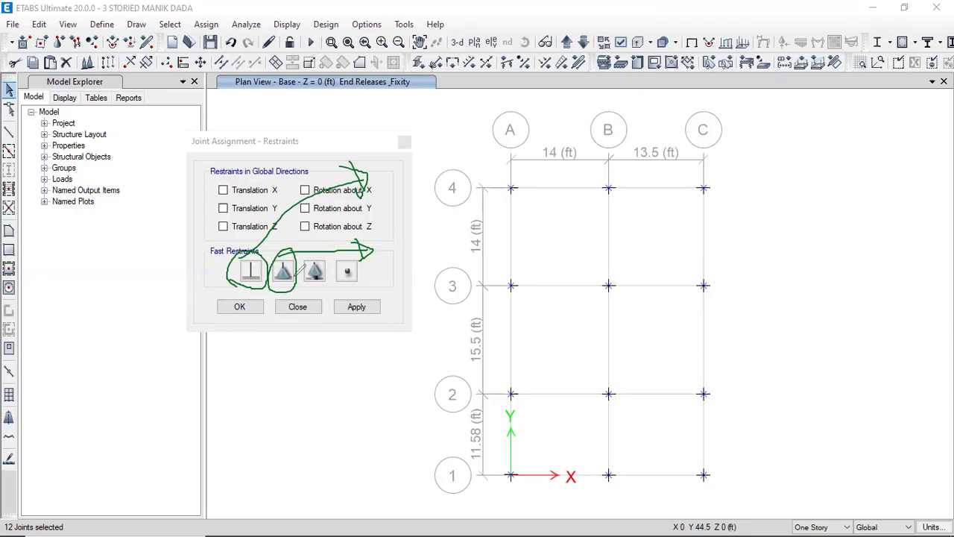
{"action": "mouse_move", "coordinate": [367, 252]}
{"action": "left_mouse_down"}
{"action": "mouse_move", "coordinate": [430, 239]}
{"action": "mouse_move", "coordinate": [440, 228]}
{"action": "mouse_move", "coordinate": [437, 243]}
{"action": "left_mouse_up"}
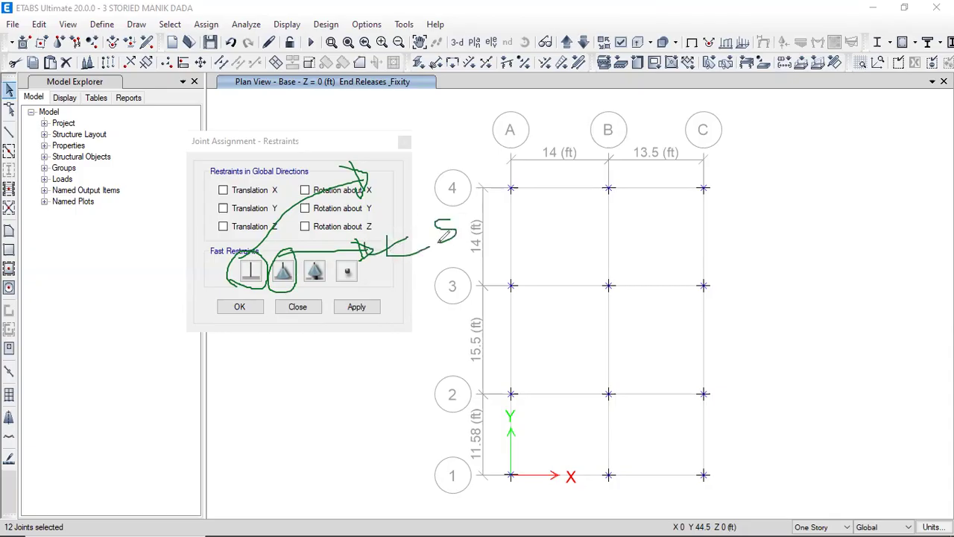
{"action": "left_click_drag", "start_coordinate": [377, 159], "coordinate": [382, 200]}
{"action": "left_click_drag", "start_coordinate": [738, 114], "coordinate": [746, 212]}
{"action": "mouse_move", "coordinate": [752, 100]}
{"action": "left_mouse_down"}
{"action": "mouse_move", "coordinate": [759, 200]}
{"action": "mouse_move", "coordinate": [843, 192]}
{"action": "mouse_move", "coordinate": [839, 286]}
{"action": "left_mouse_up"}
{"action": "mouse_move", "coordinate": [746, 211]}
{"action": "left_mouse_down"}
{"action": "mouse_move", "coordinate": [638, 246]}
{"action": "mouse_move", "coordinate": [850, 257]}
{"action": "left_mouse_up"}
{"action": "mouse_move", "coordinate": [670, 114]}
{"action": "left_mouse_down"}
{"action": "mouse_move", "coordinate": [751, 114]}
{"action": "mouse_move", "coordinate": [802, 99]}
{"action": "left_mouse_up"}
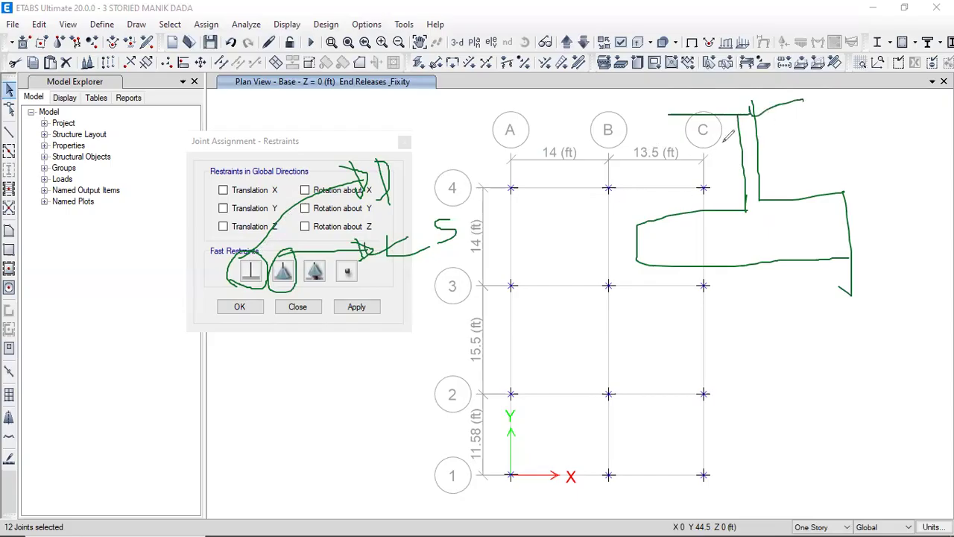
{"action": "mouse_move", "coordinate": [738, 88]}
{"action": "left_mouse_down"}
{"action": "mouse_move", "coordinate": [734, 150]}
{"action": "mouse_move", "coordinate": [752, 131]}
{"action": "mouse_move", "coordinate": [596, 220]}
{"action": "mouse_move", "coordinate": [620, 241]}
{"action": "mouse_move", "coordinate": [647, 243]}
{"action": "mouse_move", "coordinate": [621, 266]}
{"action": "mouse_move", "coordinate": [638, 256]}
{"action": "mouse_move", "coordinate": [635, 279]}
{"action": "left_mouse_up"}
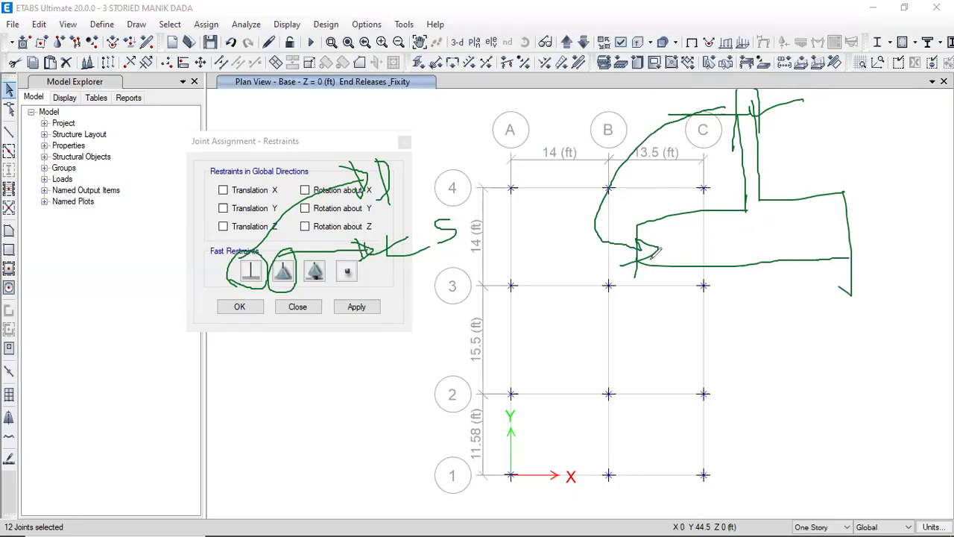
{"action": "mouse_move", "coordinate": [669, 239]}
{"action": "left_mouse_down"}
{"action": "mouse_move", "coordinate": [686, 256]}
{"action": "mouse_move", "coordinate": [699, 240]}
{"action": "left_mouse_up"}
{"action": "mouse_move", "coordinate": [704, 218]}
{"action": "left_mouse_down"}
{"action": "mouse_move", "coordinate": [673, 223]}
{"action": "mouse_move", "coordinate": [693, 261]}
{"action": "mouse_move", "coordinate": [707, 237]}
{"action": "left_mouse_up"}
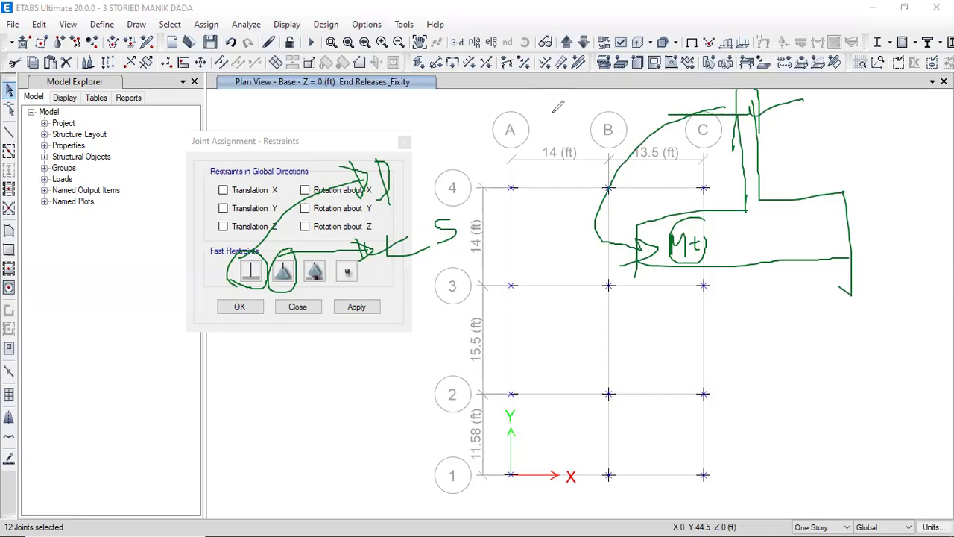
{"action": "mouse_move", "coordinate": [534, 102]}
{"action": "left_mouse_down"}
{"action": "mouse_move", "coordinate": [538, 131]}
{"action": "mouse_move", "coordinate": [558, 103]}
{"action": "mouse_move", "coordinate": [590, 94]}
{"action": "mouse_move", "coordinate": [578, 105]}
{"action": "mouse_move", "coordinate": [574, 97]}
{"action": "left_mouse_up"}
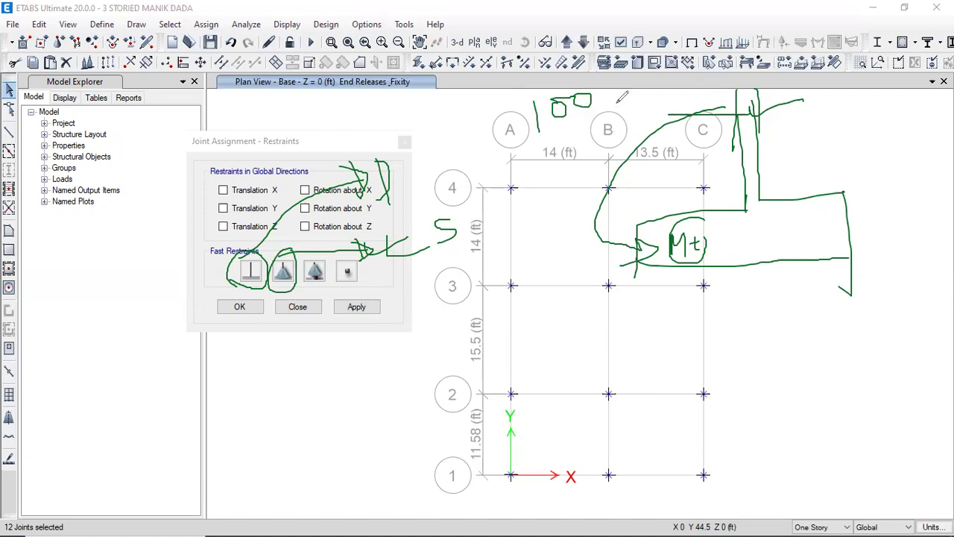
{"action": "mouse_move", "coordinate": [613, 97]}
{"action": "left_mouse_down"}
{"action": "mouse_move", "coordinate": [630, 100]}
{"action": "mouse_move", "coordinate": [624, 112]}
{"action": "left_mouse_up"}
{"action": "mouse_move", "coordinate": [647, 93]}
{"action": "left_mouse_down"}
{"action": "mouse_move", "coordinate": [638, 95]}
{"action": "mouse_move", "coordinate": [649, 97]}
{"action": "mouse_move", "coordinate": [645, 114]}
{"action": "mouse_move", "coordinate": [606, 138]}
{"action": "mouse_move", "coordinate": [654, 230]}
{"action": "mouse_move", "coordinate": [698, 216]}
{"action": "left_mouse_up"}
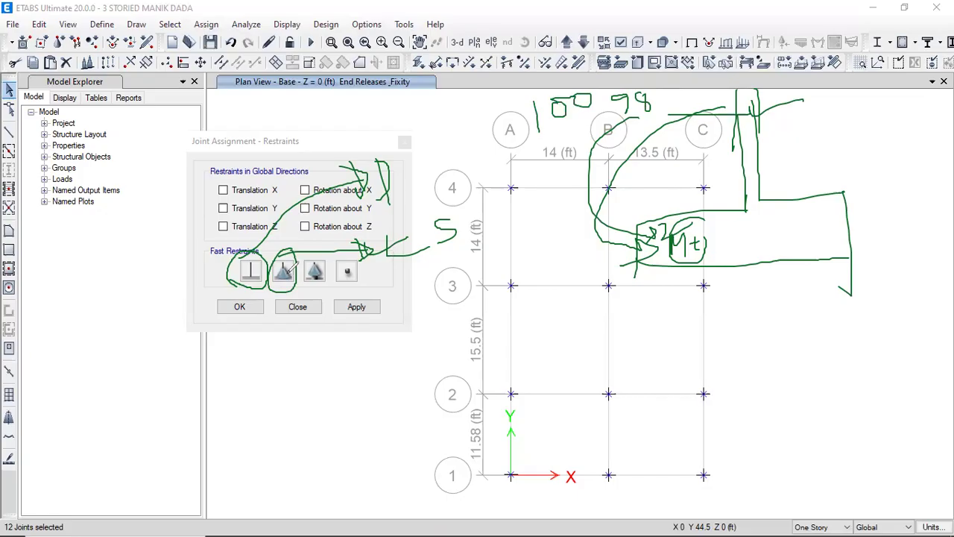
{"action": "mouse_move", "coordinate": [299, 246]}
{"action": "left_mouse_down"}
{"action": "mouse_move", "coordinate": [375, 216]}
{"action": "mouse_move", "coordinate": [430, 211]}
{"action": "mouse_move", "coordinate": [439, 222]}
{"action": "left_mouse_up"}
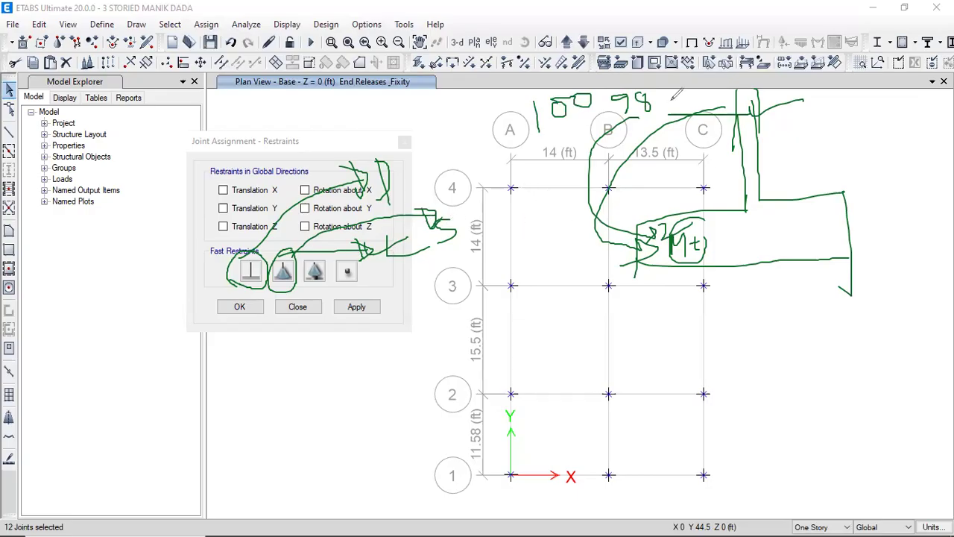
{"action": "mouse_move", "coordinate": [677, 87]}
{"action": "left_mouse_down"}
{"action": "mouse_move", "coordinate": [675, 111]}
{"action": "mouse_move", "coordinate": [692, 91]}
{"action": "mouse_move", "coordinate": [717, 105]}
{"action": "mouse_move", "coordinate": [727, 97]}
{"action": "mouse_move", "coordinate": [725, 84]}
{"action": "mouse_move", "coordinate": [643, 155]}
{"action": "mouse_move", "coordinate": [725, 247]}
{"action": "left_mouse_up"}
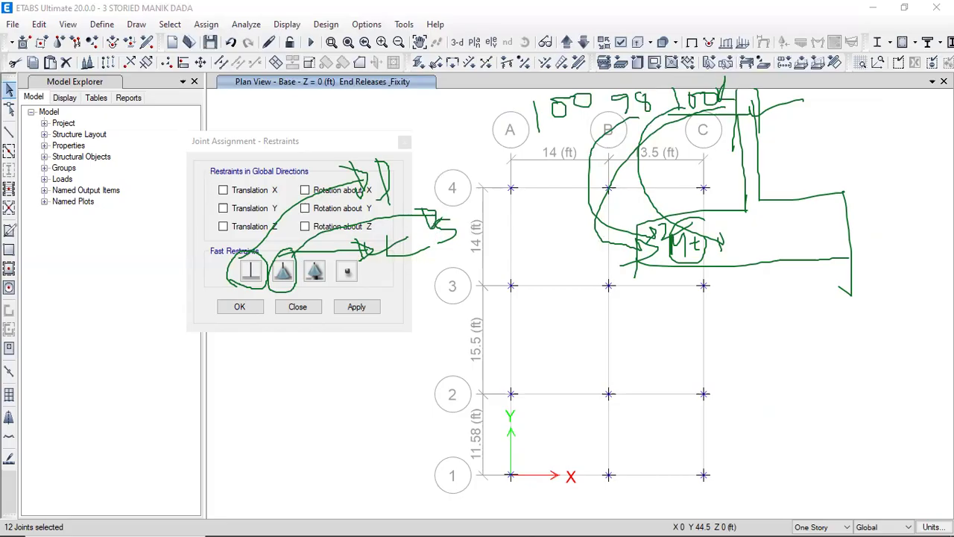
{"action": "key", "text": "e"}
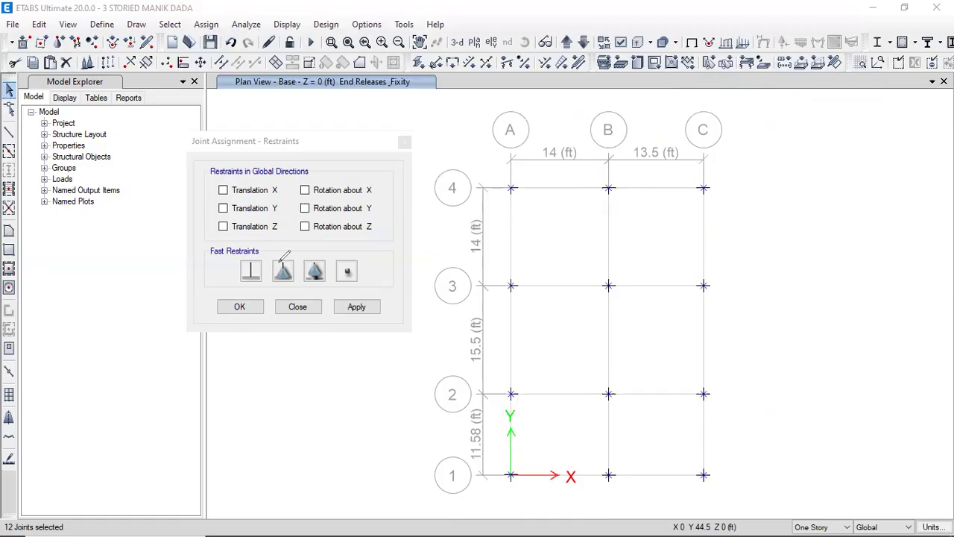
{"action": "left_click_drag", "start_coordinate": [276, 257], "coordinate": [322, 249]}
{"action": "key", "text": "e"}
{"action": "left_click", "coordinate": [297, 308]}
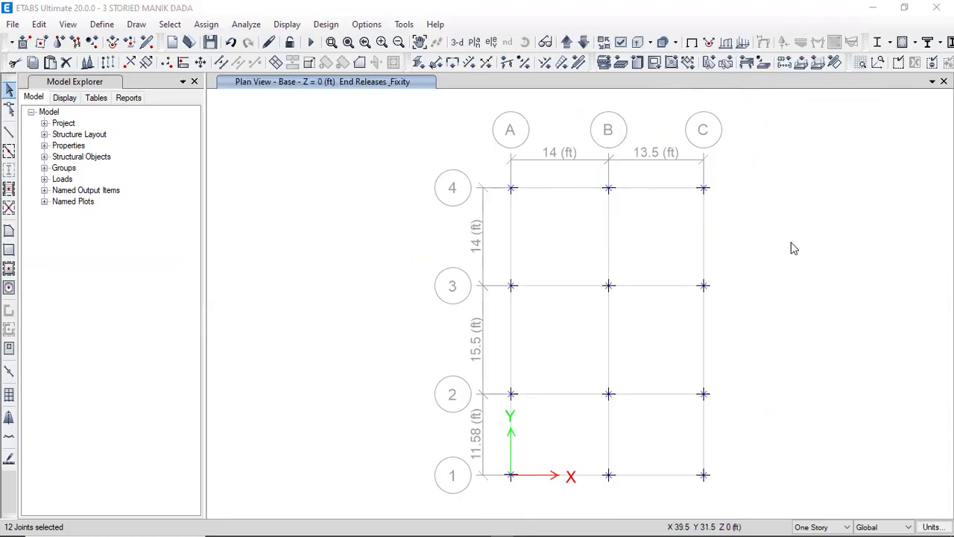
{"action": "key", "text": "ctrl+q"}
{"action": "left_click", "coordinate": [8, 89]}
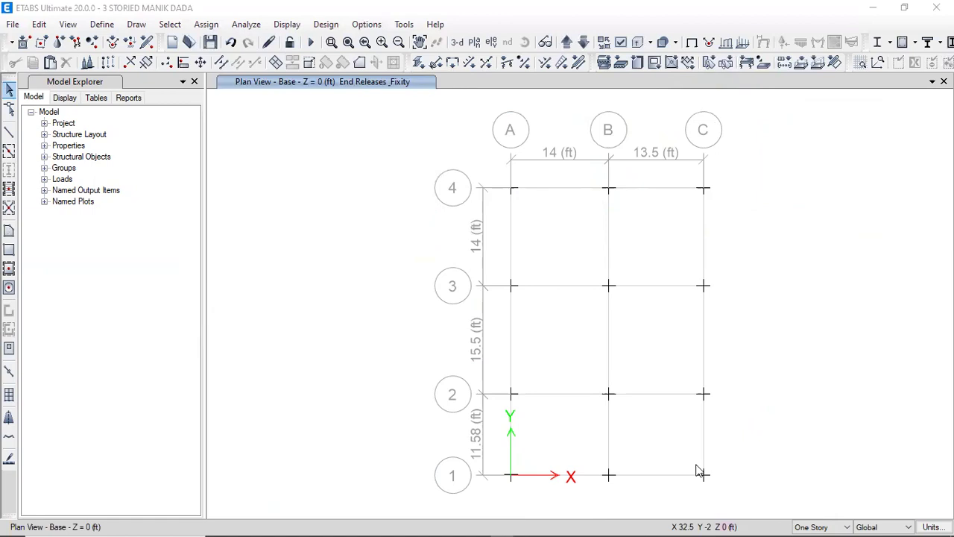
Step: Assign pinned restraints with Translation X, Y and Z to all joints on the Base plan
{"action": "left_click", "coordinate": [496, 173]}
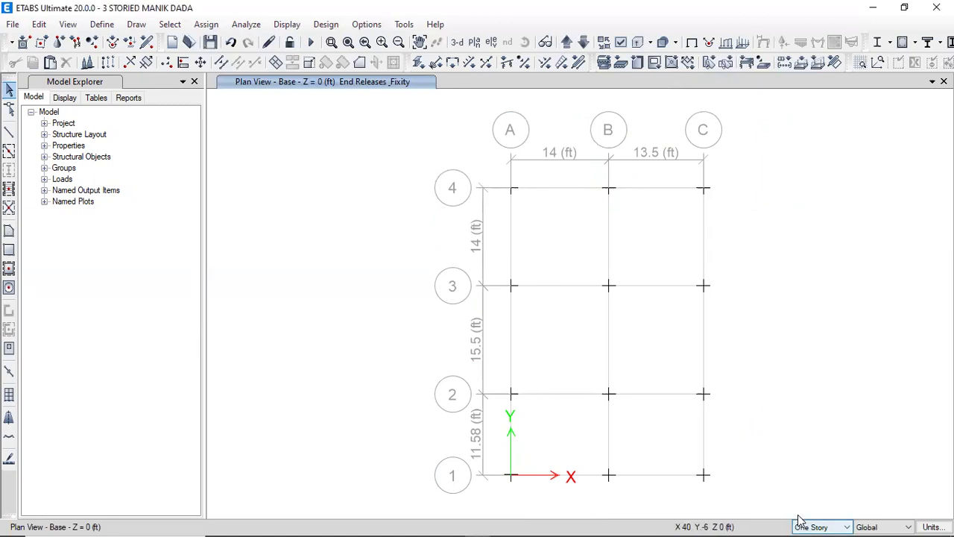
{"action": "left_click_drag", "start_coordinate": [496, 175], "coordinate": [728, 498]}
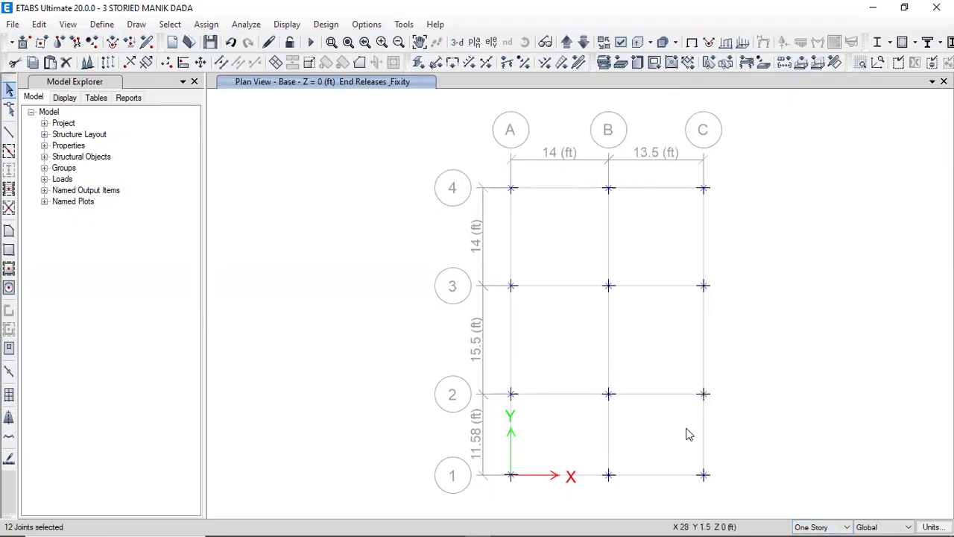
{"action": "left_click", "coordinate": [206, 24]}
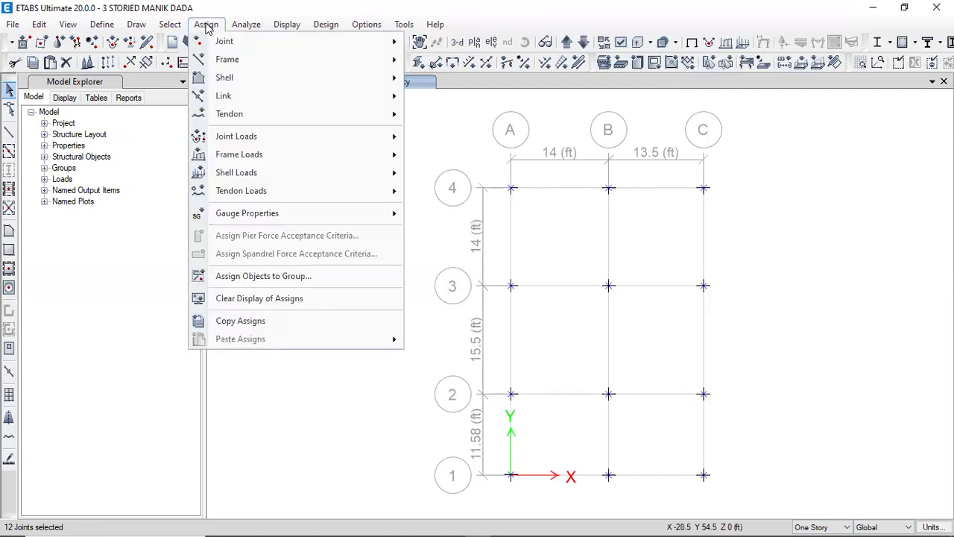
{"action": "mouse_move", "coordinate": [210, 41]}
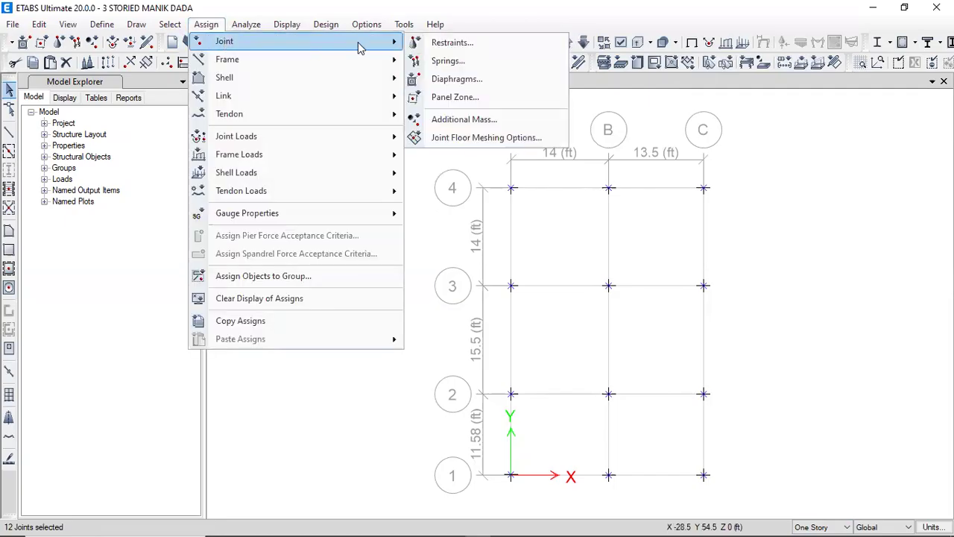
{"action": "left_click", "coordinate": [452, 43]}
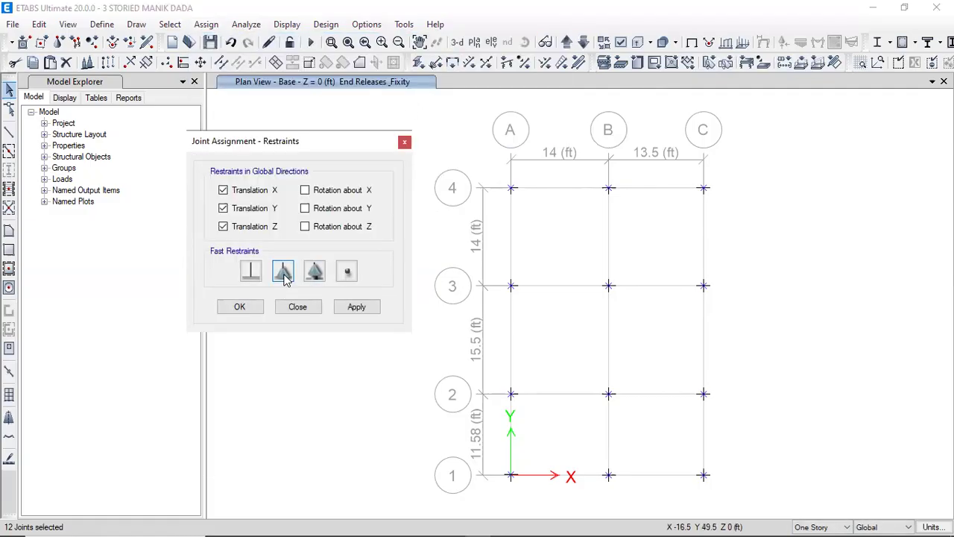
{"action": "left_click", "coordinate": [357, 306]}
{"action": "left_click", "coordinate": [239, 307]}
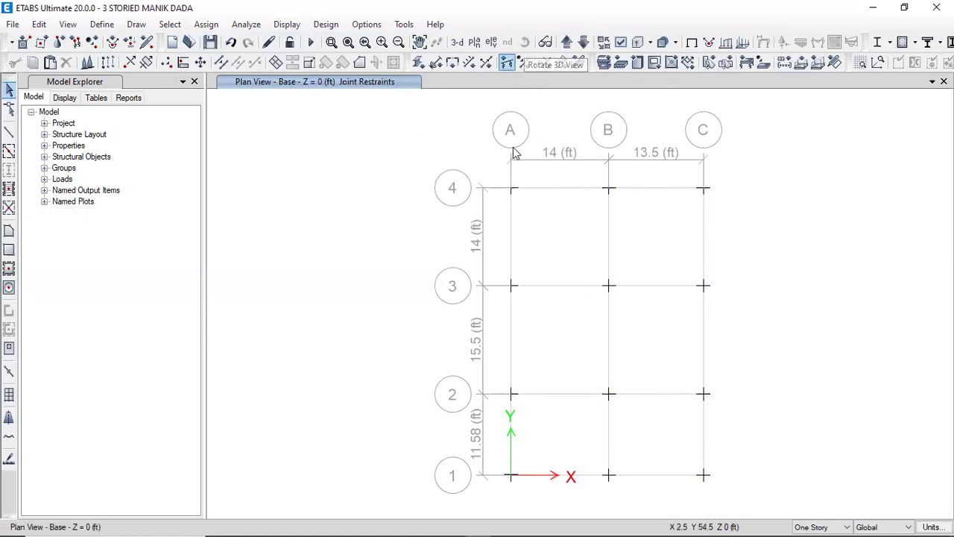
Step: Inspect the supports at the column bases in the 3-D view and return to the Base plan
{"action": "left_click", "coordinate": [457, 42]}
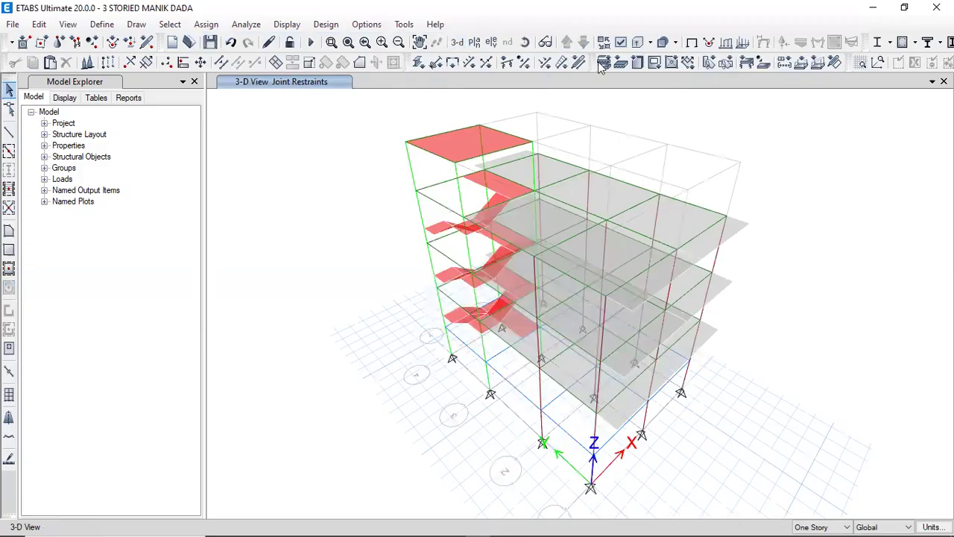
{"action": "left_click", "coordinate": [525, 42]}
{"action": "left_click_drag", "start_coordinate": [724, 350], "coordinate": [628, 456]}
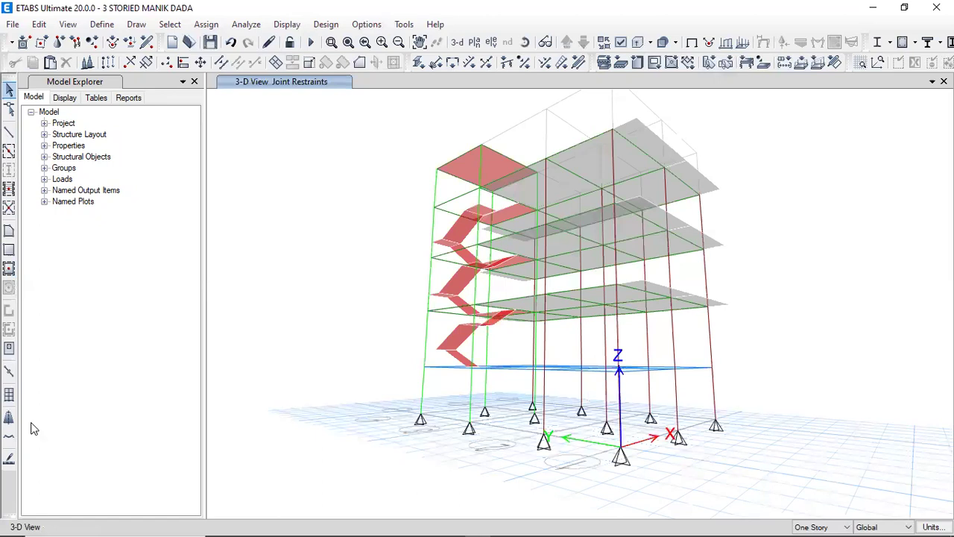
{"action": "mouse_move", "coordinate": [676, 419]}
{"action": "left_mouse_down"}
{"action": "mouse_move", "coordinate": [663, 469]}
{"action": "mouse_move", "coordinate": [697, 422]}
{"action": "mouse_move", "coordinate": [717, 434]}
{"action": "mouse_move", "coordinate": [738, 418]}
{"action": "mouse_move", "coordinate": [713, 407]}
{"action": "mouse_move", "coordinate": [635, 414]}
{"action": "mouse_move", "coordinate": [648, 431]}
{"action": "left_mouse_up"}
{"action": "mouse_move", "coordinate": [617, 401]}
{"action": "left_mouse_down"}
{"action": "mouse_move", "coordinate": [596, 433]}
{"action": "mouse_move", "coordinate": [624, 441]}
{"action": "mouse_move", "coordinate": [603, 398]}
{"action": "mouse_move", "coordinate": [580, 399]}
{"action": "left_mouse_up"}
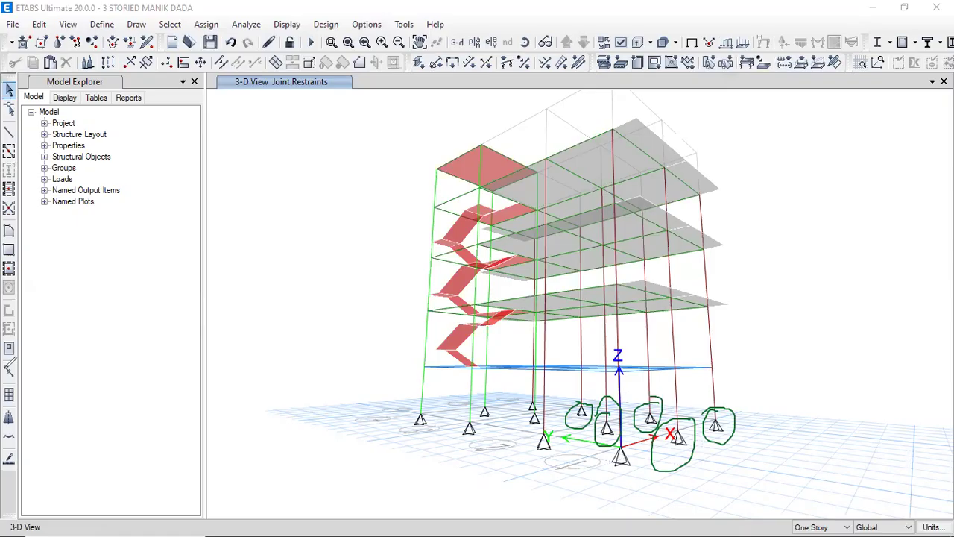
{"action": "left_click", "coordinate": [4, 447]}
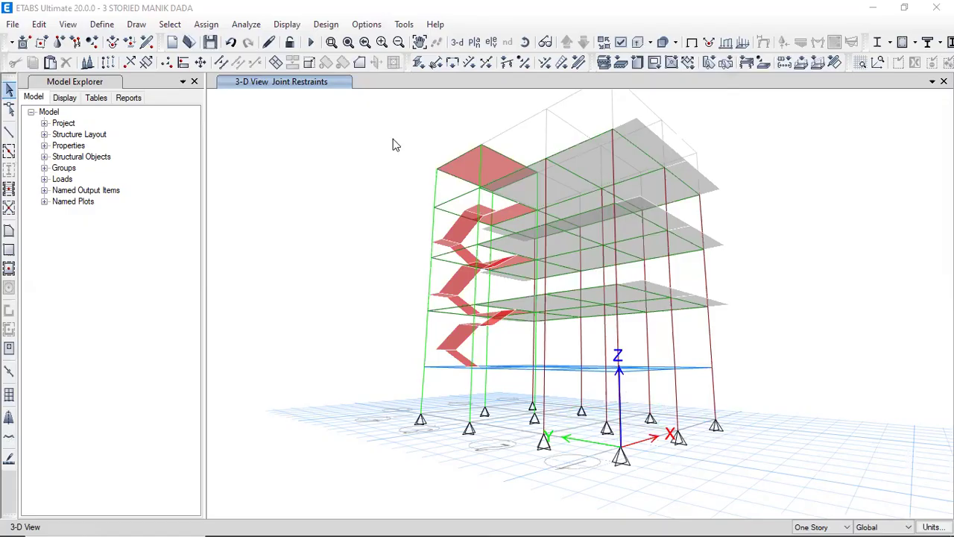
{"action": "left_click", "coordinate": [475, 41]}
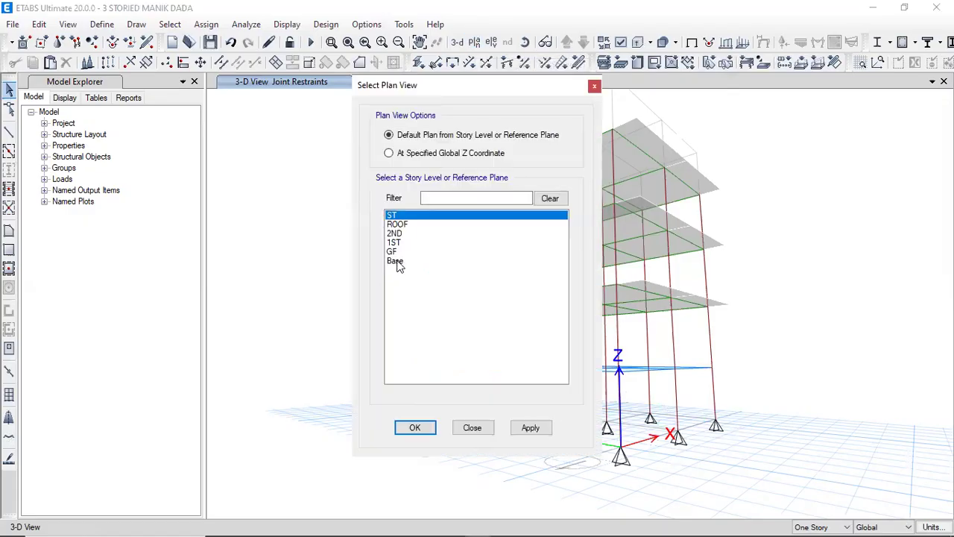
{"action": "left_click", "coordinate": [396, 262]}
{"action": "left_click", "coordinate": [522, 429]}
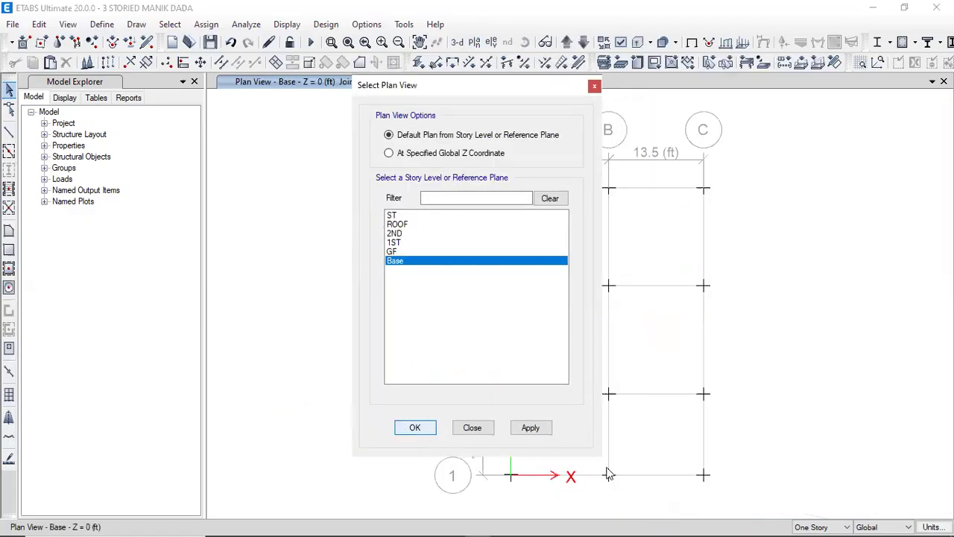
Step: Select all joints on the Base plan and clear all their translation and rotation restraints
{"action": "left_click_drag", "start_coordinate": [472, 152], "coordinate": [741, 506]}
{"action": "left_click_drag", "start_coordinate": [487, 168], "coordinate": [727, 513]}
{"action": "left_click", "coordinate": [207, 25]}
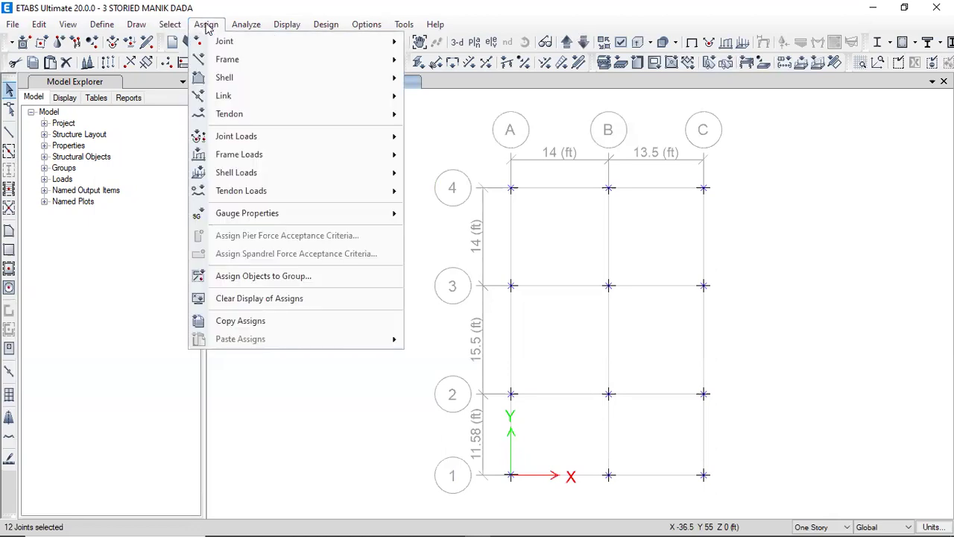
{"action": "mouse_move", "coordinate": [240, 42]}
{"action": "left_click", "coordinate": [442, 43]}
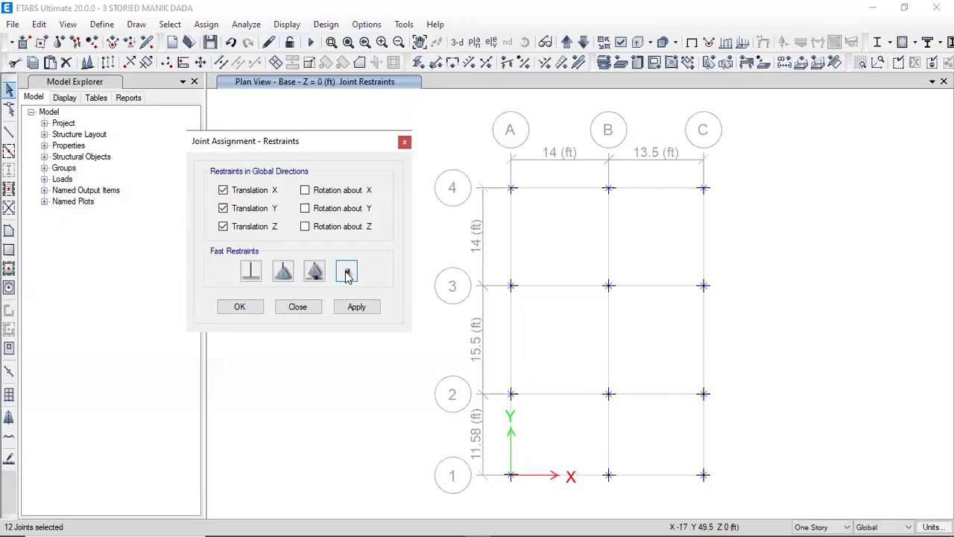
{"action": "left_click", "coordinate": [347, 273]}
{"action": "left_click", "coordinate": [357, 308]}
{"action": "left_click", "coordinate": [238, 308]}
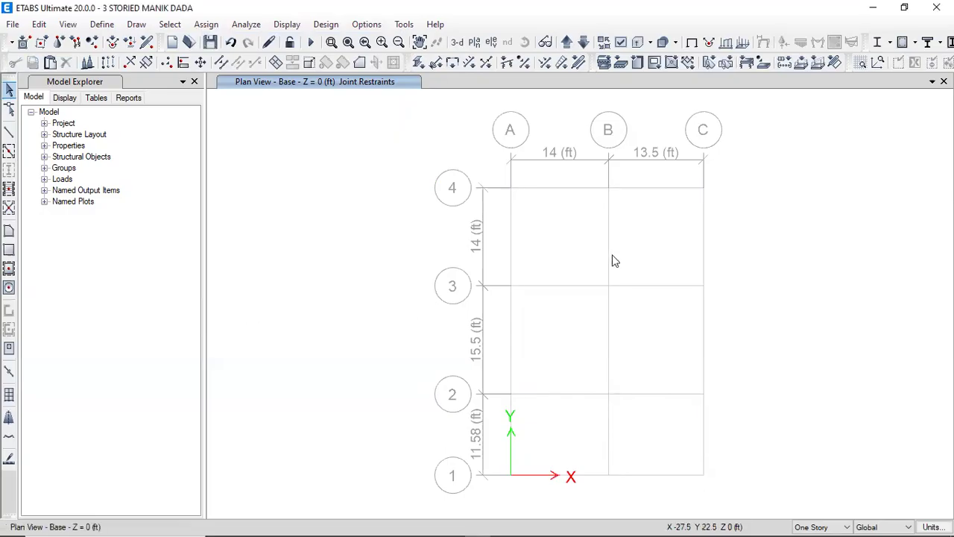
Step: Inspect the column bases in the 3-D view to check whether any supports remain
{"action": "left_click", "coordinate": [457, 42]}
{"action": "left_click", "coordinate": [525, 42]}
{"action": "left_click_drag", "start_coordinate": [673, 422], "coordinate": [681, 380]}
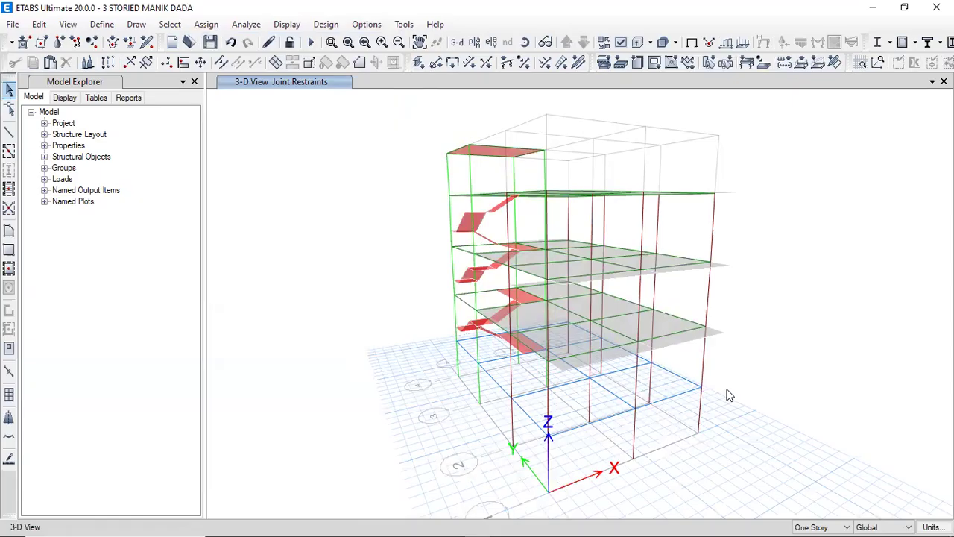
{"action": "mouse_move", "coordinate": [565, 519]}
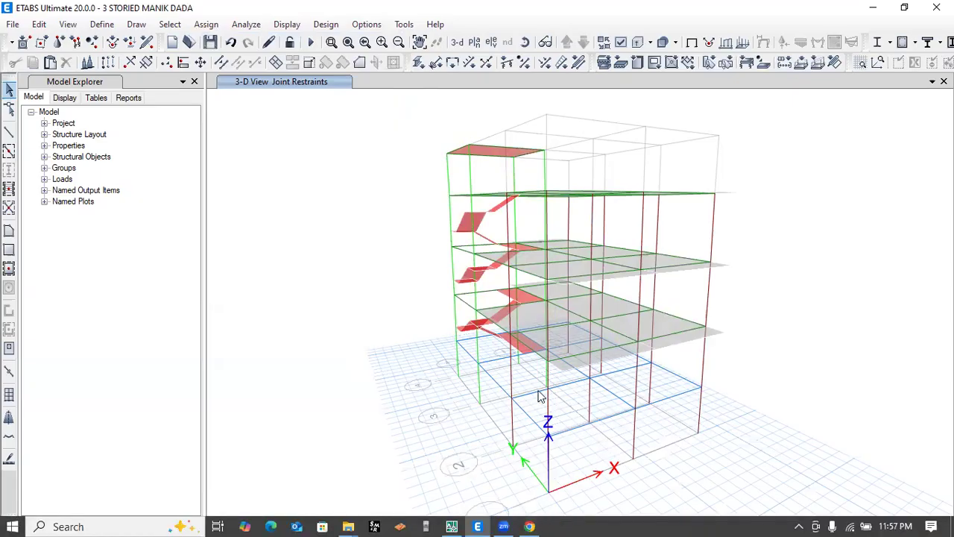
Step: Return to the Base plan and select all of its joints
{"action": "left_click", "coordinate": [475, 42]}
{"action": "left_click", "coordinate": [395, 261]}
{"action": "left_click", "coordinate": [530, 427]}
{"action": "left_click_drag", "start_coordinate": [486, 153], "coordinate": [717, 509]}
{"action": "left_click_drag", "start_coordinate": [497, 169], "coordinate": [728, 494]}
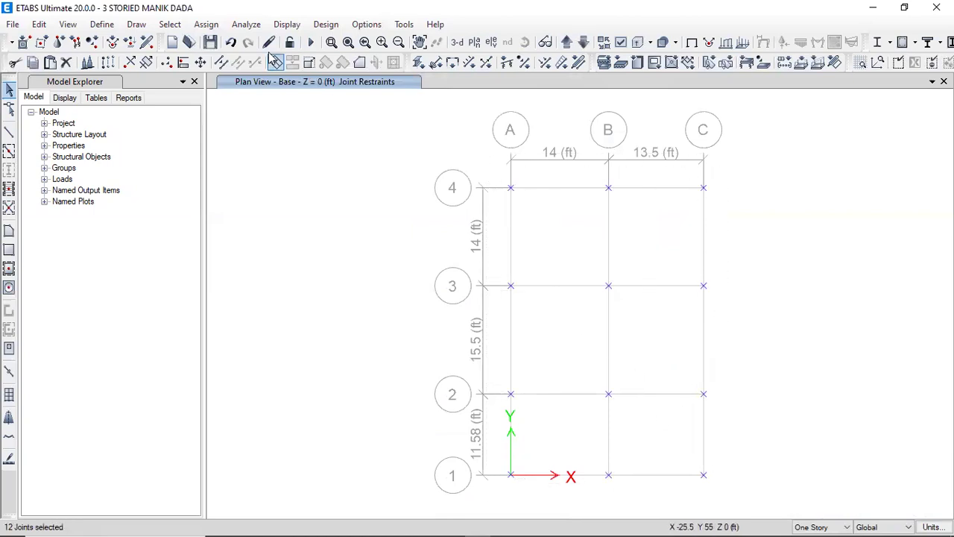
Step: Assign pinned joint restraints to the selected Base joints
{"action": "left_click", "coordinate": [206, 24]}
{"action": "mouse_move", "coordinate": [261, 59]}
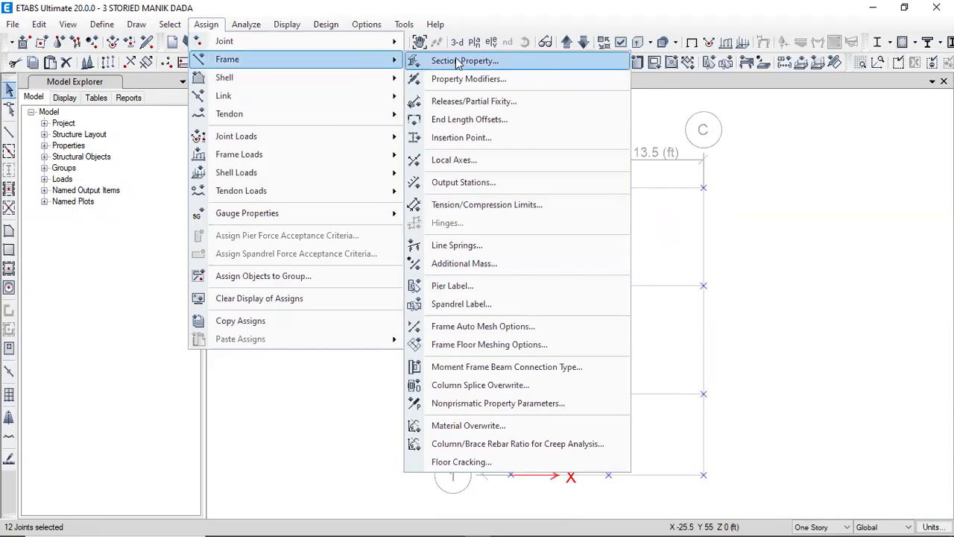
{"action": "left_click", "coordinate": [287, 24]}
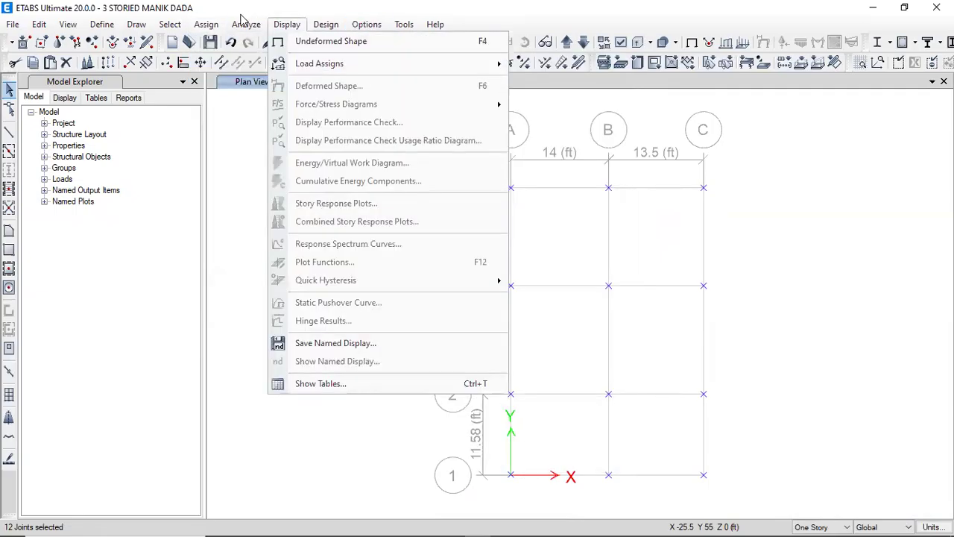
{"action": "left_click", "coordinate": [208, 25]}
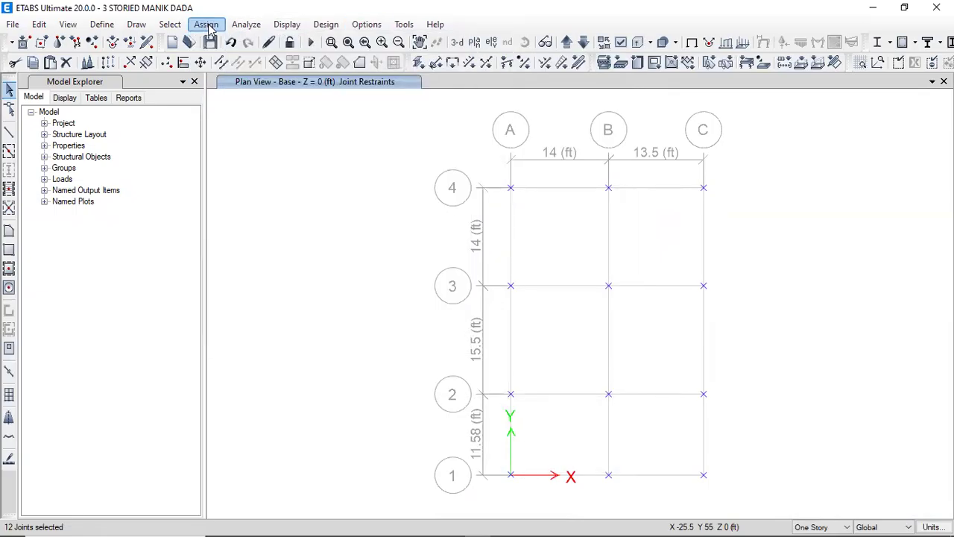
{"action": "left_click", "coordinate": [208, 25]}
{"action": "mouse_move", "coordinate": [223, 41]}
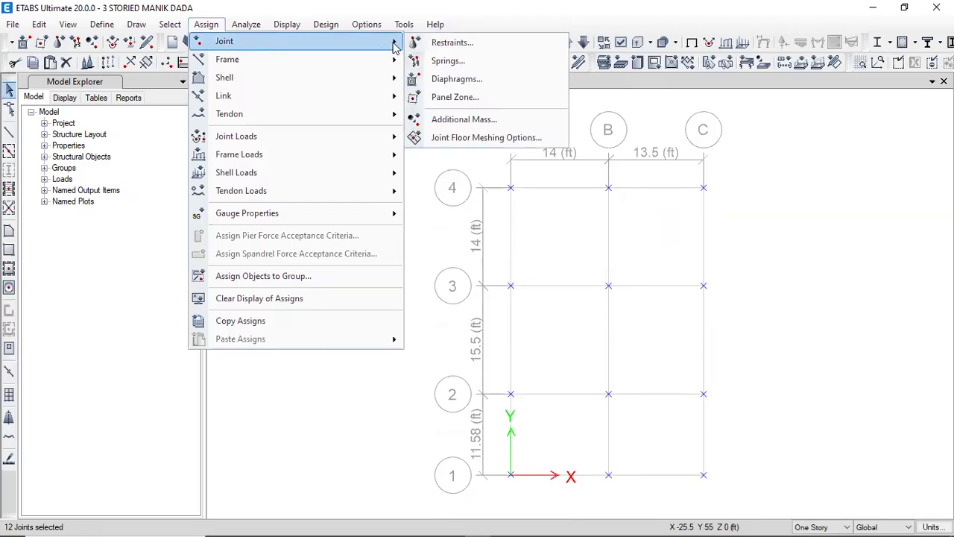
{"action": "left_click", "coordinate": [452, 43]}
{"action": "left_click", "coordinate": [282, 273]}
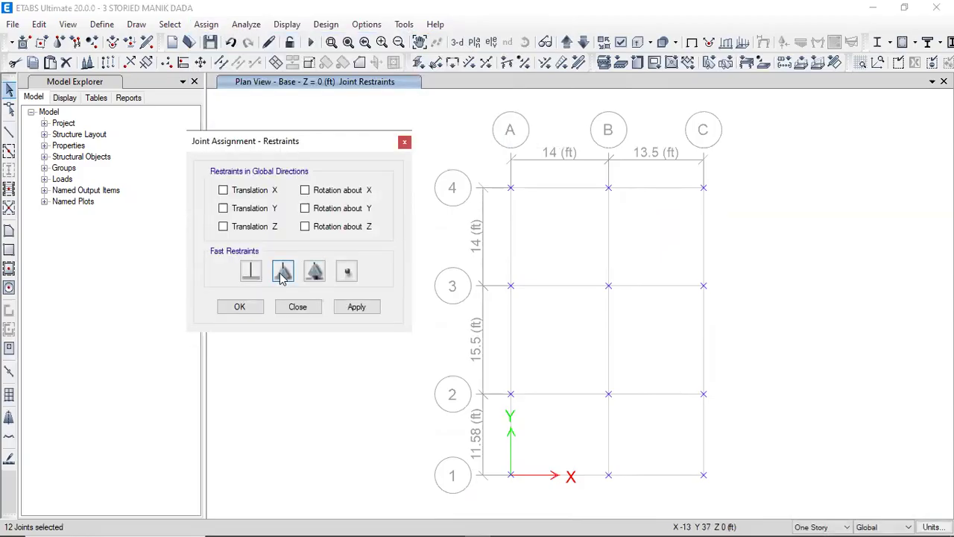
{"action": "left_click", "coordinate": [357, 307]}
{"action": "left_click", "coordinate": [248, 310]}
Step: Inspect the pinned supports under all columns in the 3-D view and minimize the program window to show the desktop
{"action": "left_click", "coordinate": [457, 43]}
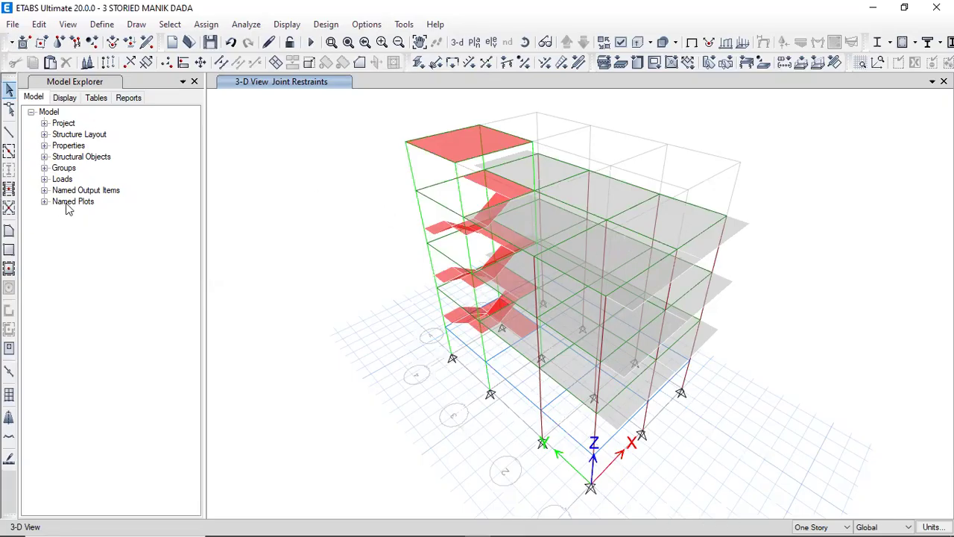
{"action": "left_click", "coordinate": [525, 42]}
{"action": "left_click_drag", "start_coordinate": [707, 424], "coordinate": [751, 406]}
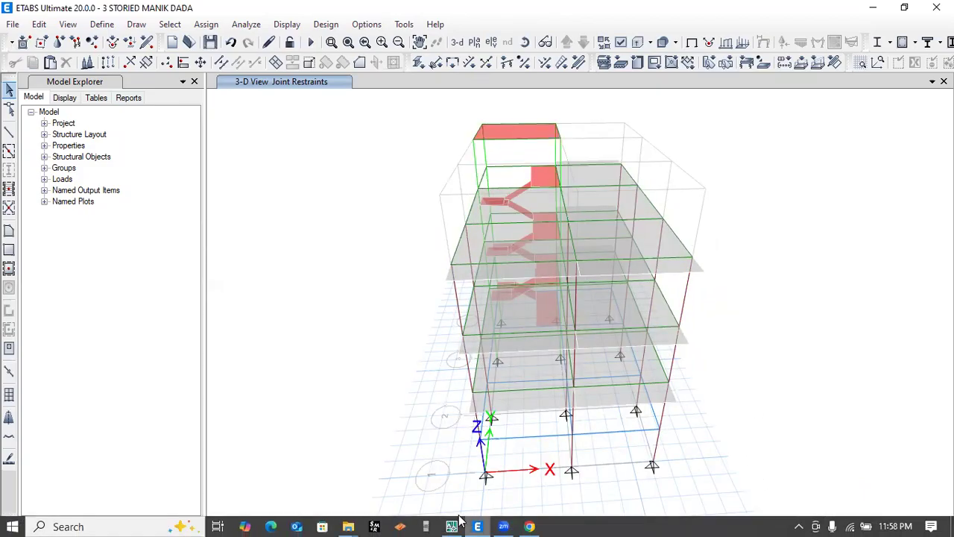
{"action": "mouse_move", "coordinate": [502, 520]}
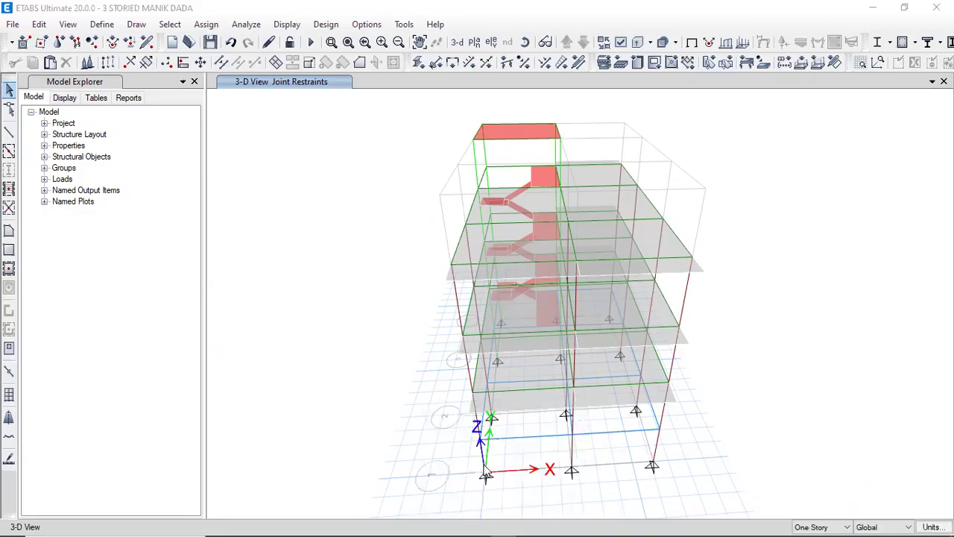
{"action": "left_click", "coordinate": [785, 213]}
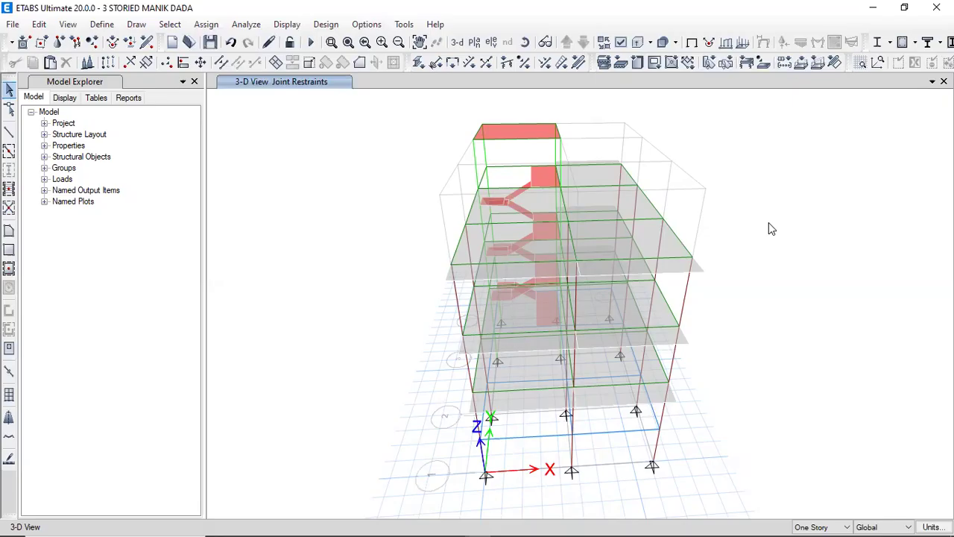
{"action": "mouse_move", "coordinate": [478, 531]}
{"action": "left_click", "coordinate": [526, 44]}
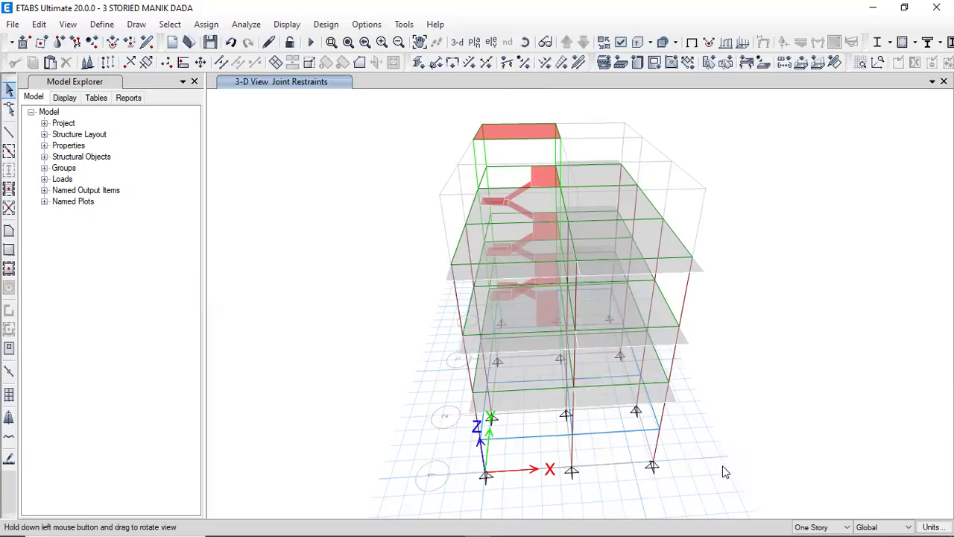
{"action": "left_click_drag", "start_coordinate": [746, 471], "coordinate": [757, 336]}
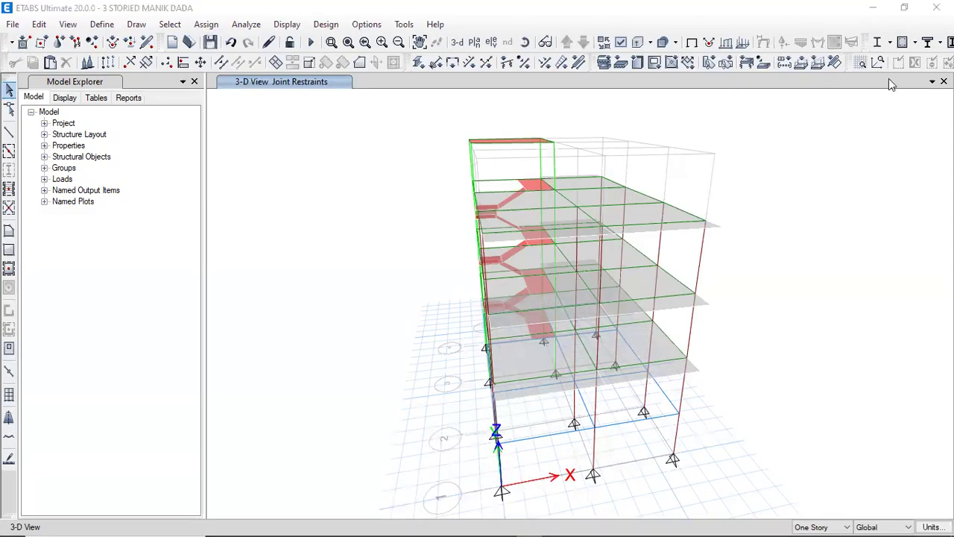
{"action": "left_click", "coordinate": [872, 7]}
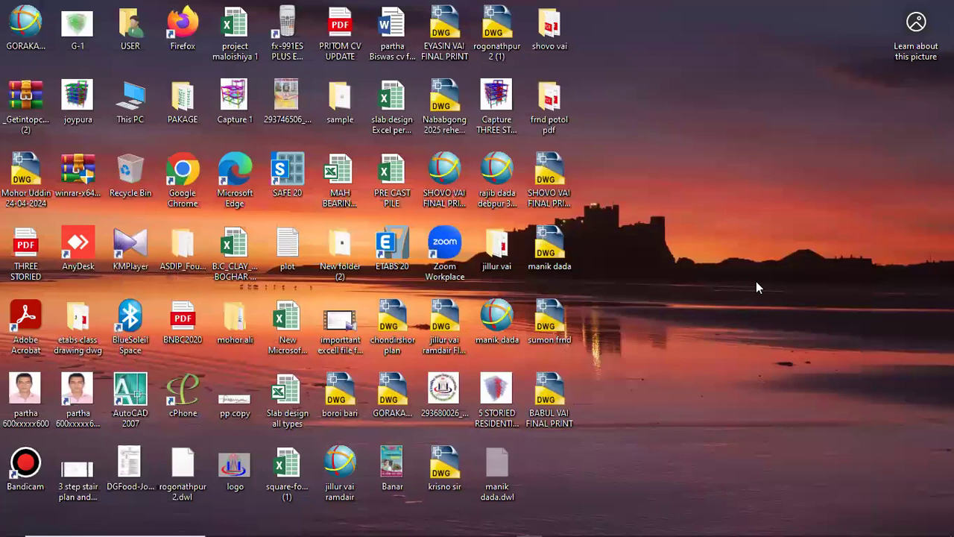